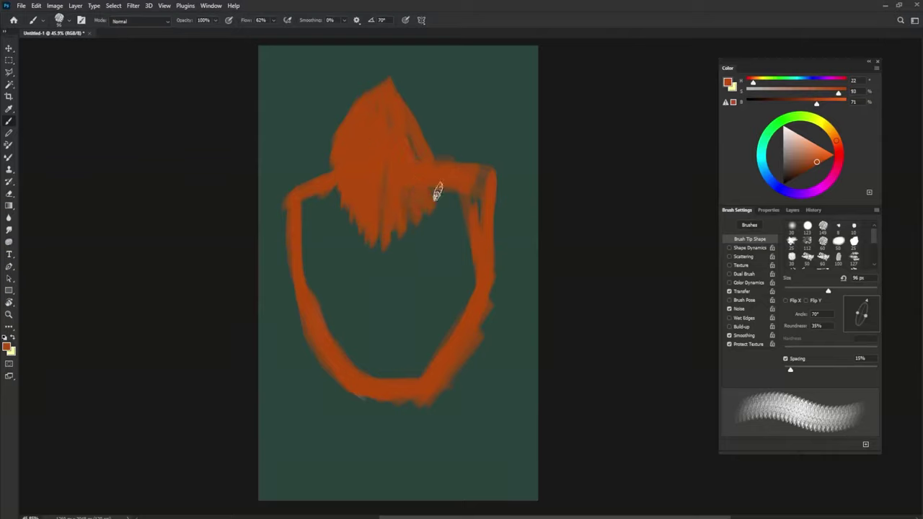
- Fill the inside of the head outline with solid orange-brown
drag(432, 279, 451, 280)
mouse_move(455, 210)
mouse_down()
mouse_move(447, 275)
mouse_move(471, 199)
mouse_move(446, 199)
mouse_move(398, 262)
mouse_move(382, 196)
mouse_move(326, 262)
mouse_move(313, 218)
mouse_move(351, 353)
mouse_move(402, 350)
mouse_move(458, 298)
mouse_move(460, 203)
mouse_move(391, 248)
mouse_up()
- Paint an ear on each side of the head in orange-brown with a 200 px brush, angling the tip to each ear
key(shift+Right)
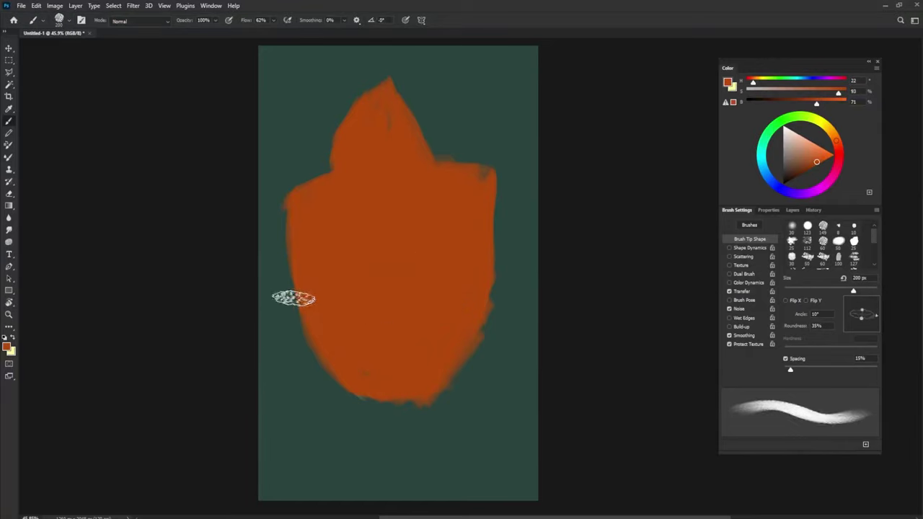
key(shift+Right)
key(shift+Right)
key(shift+Right)
key(shift+Right)
drag(279, 274, 284, 293)
key(shift+Right)
key(shift+Right)
key(shift+Right)
key(shift+Left)
key(shift+Left)
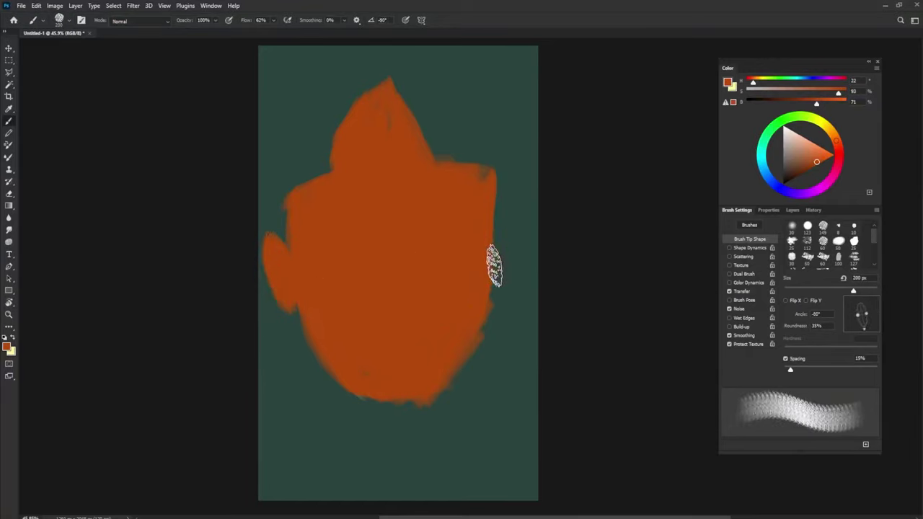
key(shift+Right)
mouse_move(494, 266)
mouse_down()
mouse_move(510, 254)
mouse_move(501, 255)
mouse_up()
- Choose a darker brown (H 22, S 100, B 50) and shade the left jaw edge and the underside of the chin
click(808, 169)
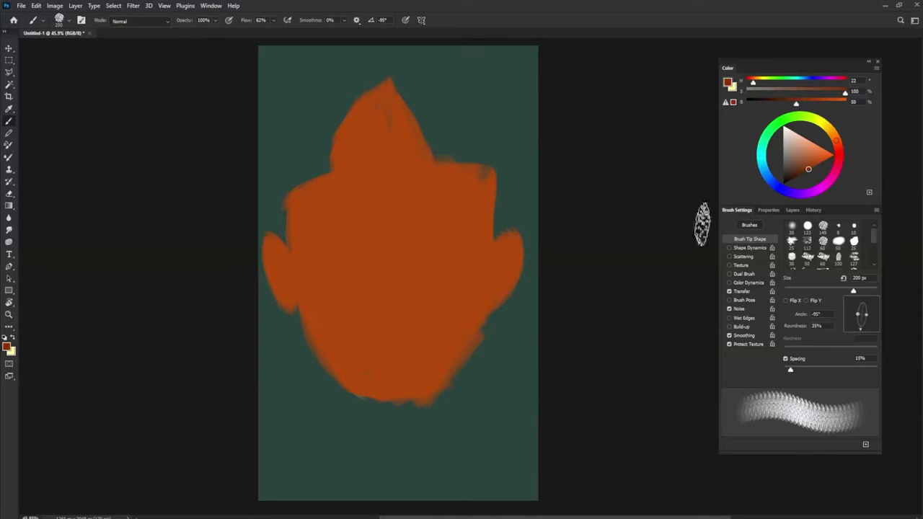
drag(443, 352, 428, 354)
key(shift+Left)
key(shift+Left)
key(shift+Left)
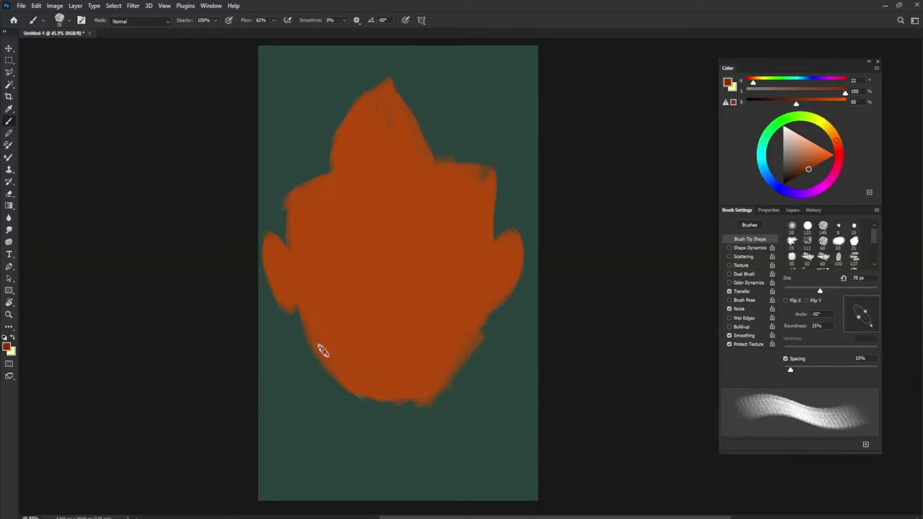
mouse_move(316, 353)
mouse_down()
mouse_move(342, 388)
mouse_move(328, 358)
mouse_up()
alt+click(328, 359)
key(shift+Left)
key(shift+Left)
key(shift+Left)
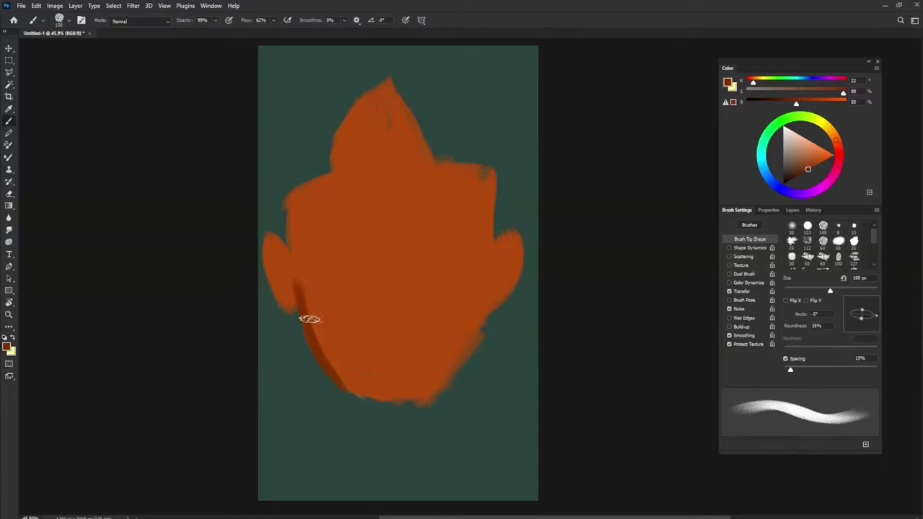
drag(296, 284, 359, 397)
drag(410, 410, 431, 408)
- Shade the right jaw, both sides of the face and the left hairline in dark brown with a 100 px brush
key(shift+Left)
key(shift+Left)
key(shift+Left)
mouse_move(429, 407)
mouse_down()
mouse_move(476, 346)
mouse_move(474, 335)
mouse_up()
key(shift+Left)
drag(481, 337, 494, 180)
key(shift+Left)
key(shift+Left)
mouse_move(297, 276)
mouse_down()
mouse_move(287, 223)
mouse_move(317, 192)
mouse_move(290, 202)
mouse_move(338, 174)
mouse_move(356, 97)
mouse_move(386, 89)
mouse_move(367, 186)
mouse_up()
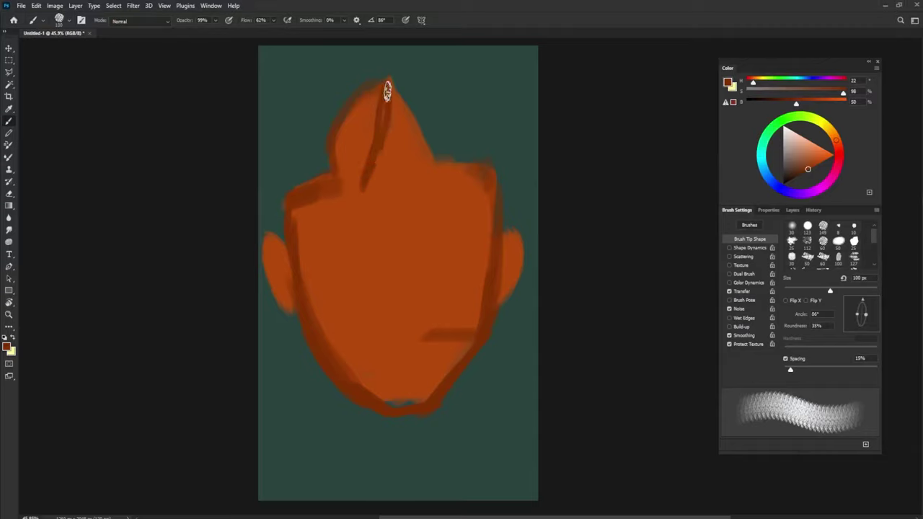
- Paint the parting strand and the right hairline in dark brown, and shade both ears
drag(388, 91, 366, 187)
mouse_move(393, 94)
mouse_down()
mouse_move(432, 170)
mouse_move(490, 177)
mouse_up()
mouse_move(490, 177)
mouse_down()
mouse_move(470, 341)
mouse_move(422, 404)
mouse_up()
mouse_move(516, 235)
mouse_down()
mouse_move(483, 331)
mouse_move(512, 241)
mouse_move(507, 302)
mouse_up()
drag(287, 299, 275, 250)
- Block in the shoulder-length hair and fringe around the face in near-black (H 22, S 100, B 7)
click(786, 183)
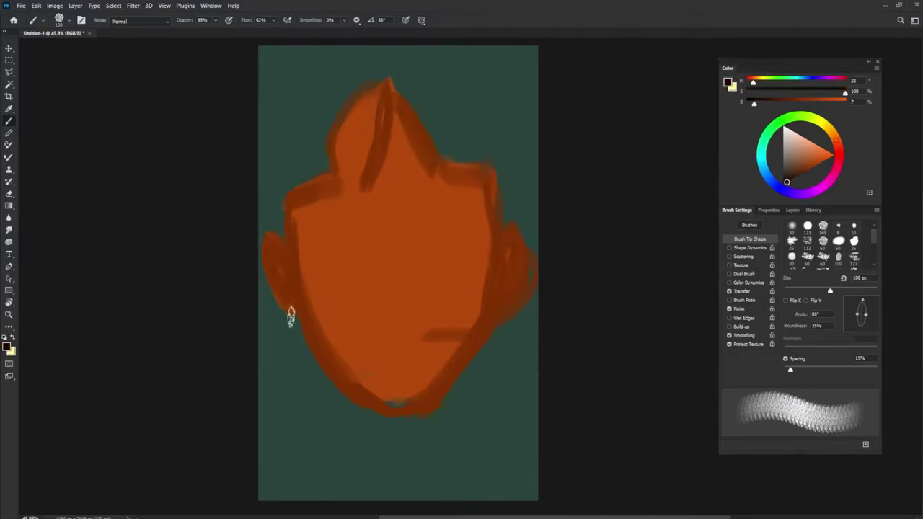
mouse_move(278, 393)
mouse_down()
mouse_move(281, 320)
mouse_move(303, 411)
mouse_move(333, 413)
mouse_move(292, 321)
mouse_move(344, 406)
mouse_move(287, 323)
mouse_move(262, 226)
mouse_move(278, 206)
mouse_move(264, 199)
mouse_move(274, 195)
mouse_move(274, 101)
mouse_move(258, 165)
mouse_move(383, 45)
mouse_move(377, 76)
mouse_move(361, 62)
mouse_move(486, 169)
mouse_move(383, 60)
mouse_move(495, 149)
mouse_move(447, 70)
mouse_move(381, 62)
mouse_move(479, 105)
mouse_move(449, 152)
mouse_move(519, 140)
mouse_move(500, 200)
mouse_move(498, 166)
mouse_move(517, 221)
mouse_move(505, 309)
mouse_move(458, 411)
mouse_up()
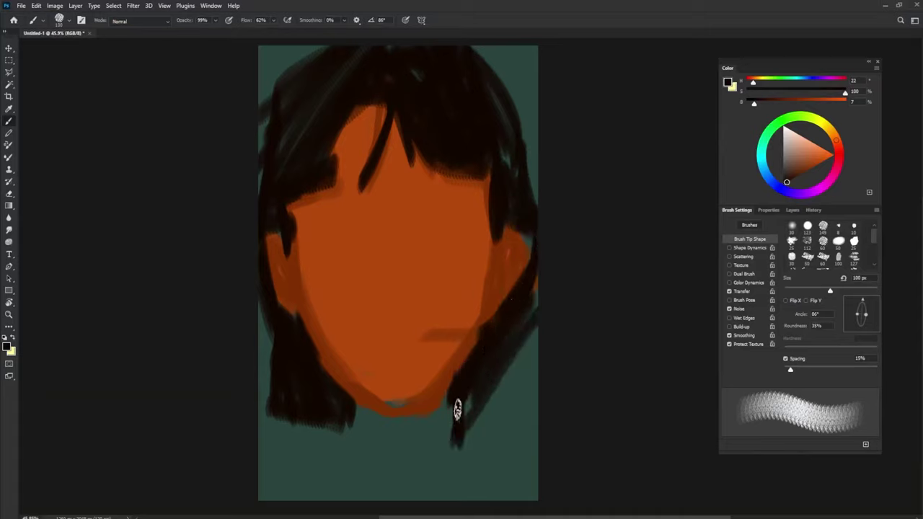
mouse_move(509, 364)
mouse_down()
mouse_move(478, 447)
mouse_move(507, 454)
mouse_move(468, 402)
mouse_move(517, 407)
mouse_move(524, 354)
mouse_move(475, 428)
mouse_up()
- Paint the neck and its base in the face's shadow brown, and clean up the chin and lower cheek with the face orange
alt+click(462, 350)
drag(365, 403, 362, 401)
drag(350, 396, 351, 425)
key(shift+Right)
key(shift+Right)
key(shift+Right)
key(shift+Right)
key(shift+Right)
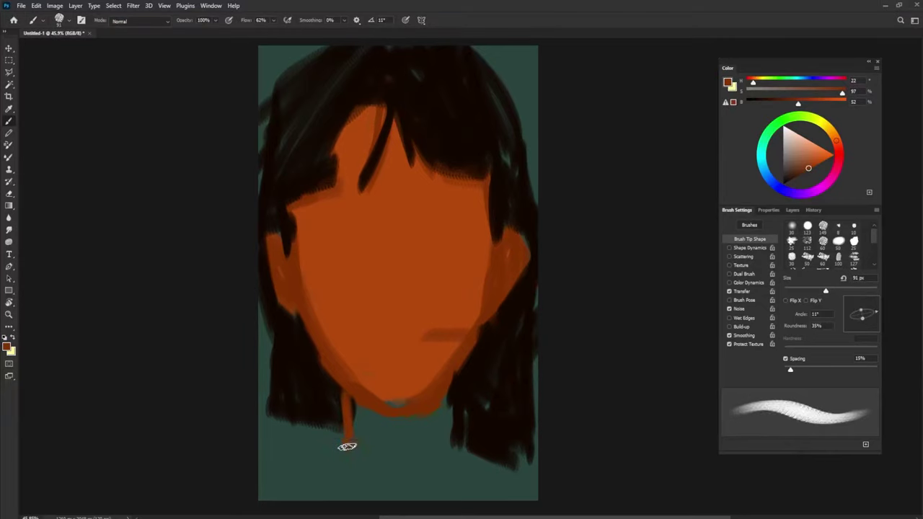
key(shift+Right)
key(shift+Right)
key(shift+Right)
key(shift+Right)
drag(450, 394, 452, 447)
key(shift+Left)
key(shift+Left)
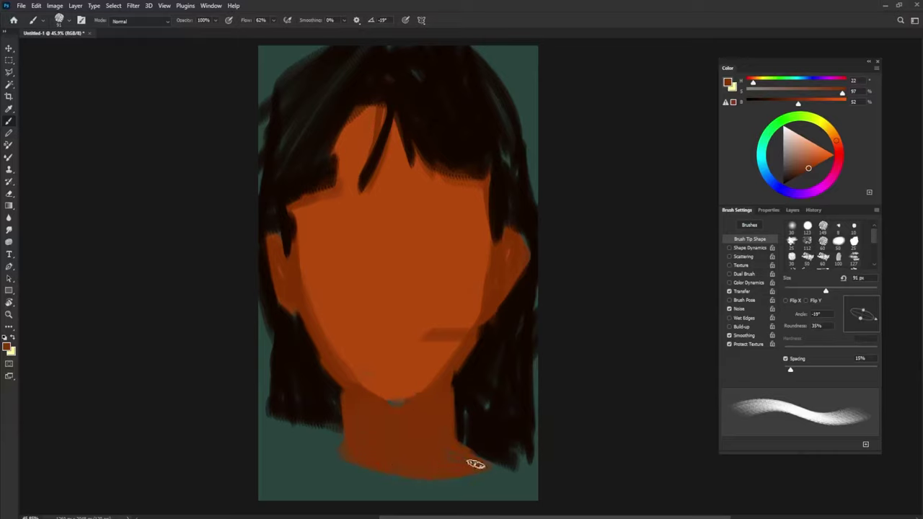
alt+click(409, 367)
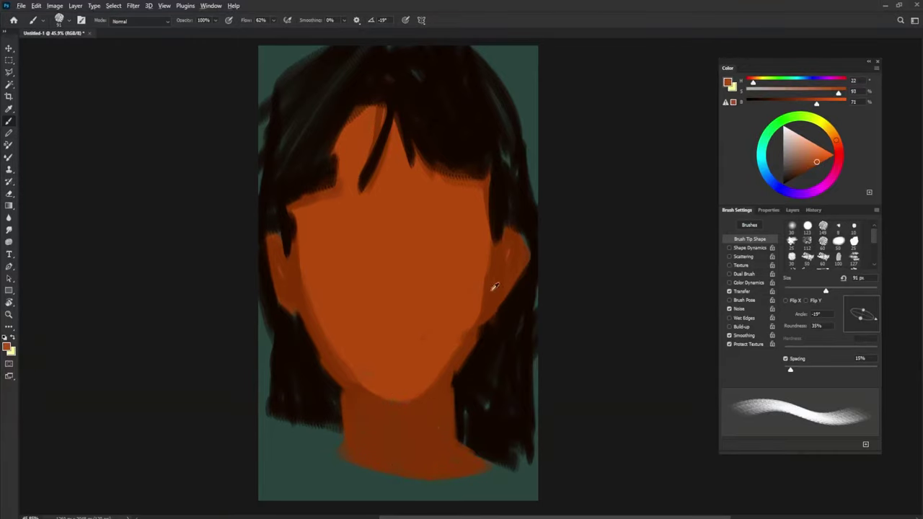
- Block in both eye sockets, the underside of the nose and the mouth with the ear's shadow brown
alt+click(505, 265)
mouse_move(335, 252)
mouse_down()
mouse_move(323, 245)
mouse_move(354, 254)
mouse_up()
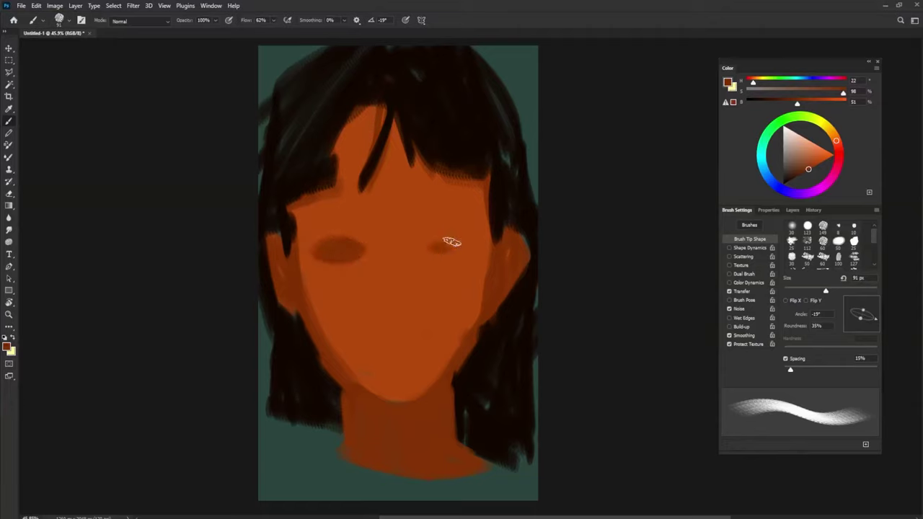
drag(449, 241, 437, 252)
drag(391, 309, 373, 309)
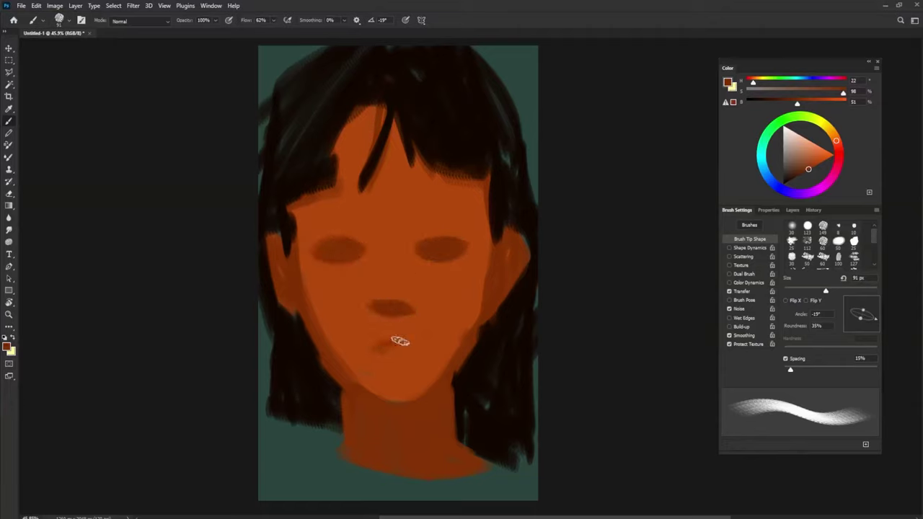
drag(401, 341, 412, 345)
- Touch up the hair above the left ear and repaint both ears in deep red (H 5, S 96, B 56)
alt+click(280, 225)
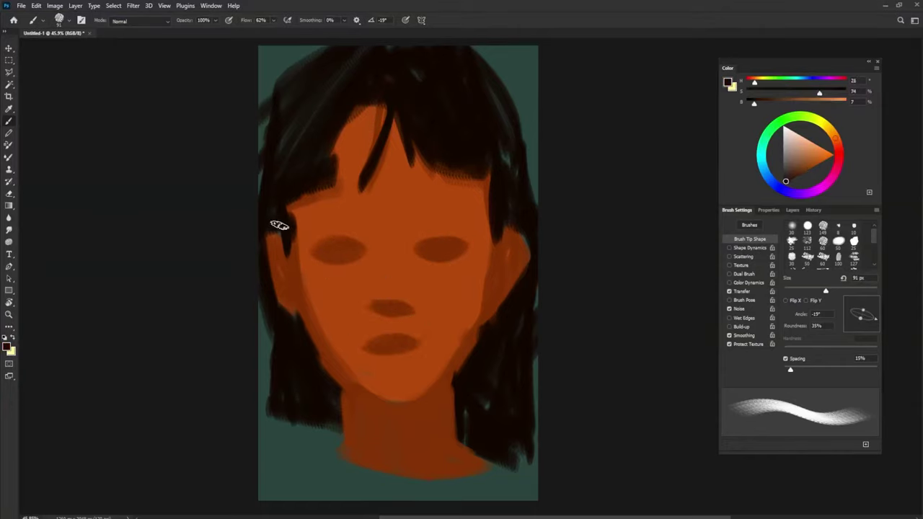
alt+click(277, 252)
drag(271, 241, 291, 291)
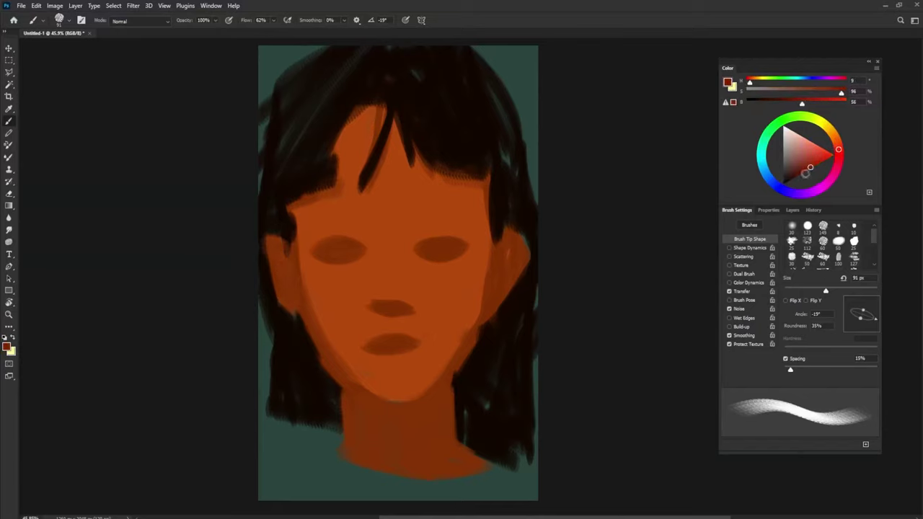
drag(268, 243, 294, 314)
drag(508, 237, 486, 305)
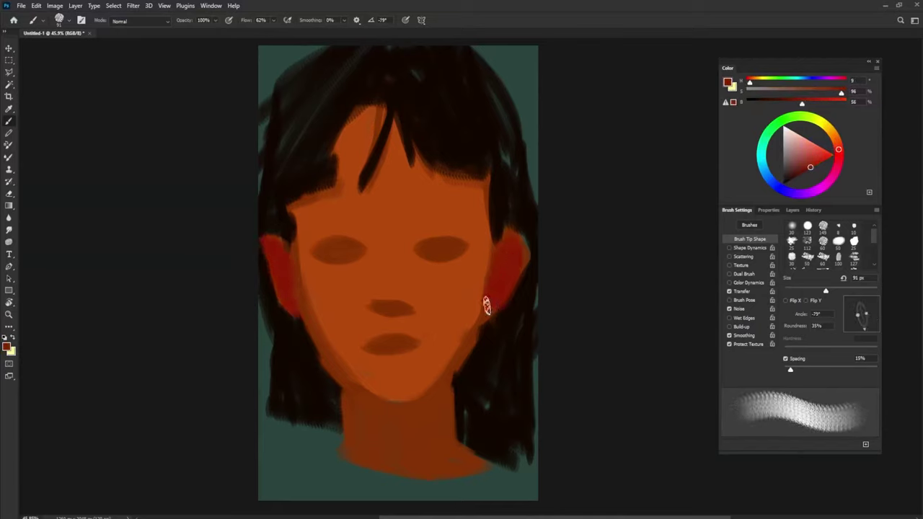
- Add deep red along the right jaw edge and paint the lips in darker red (H 12, S 100, B 43)
mouse_move(493, 243)
mouse_down()
mouse_move(492, 305)
mouse_move(444, 366)
mouse_up()
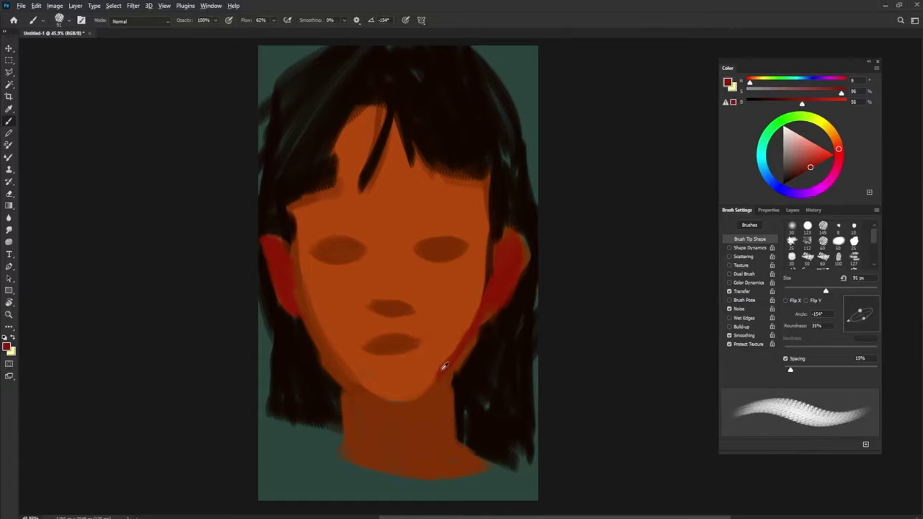
click(805, 171)
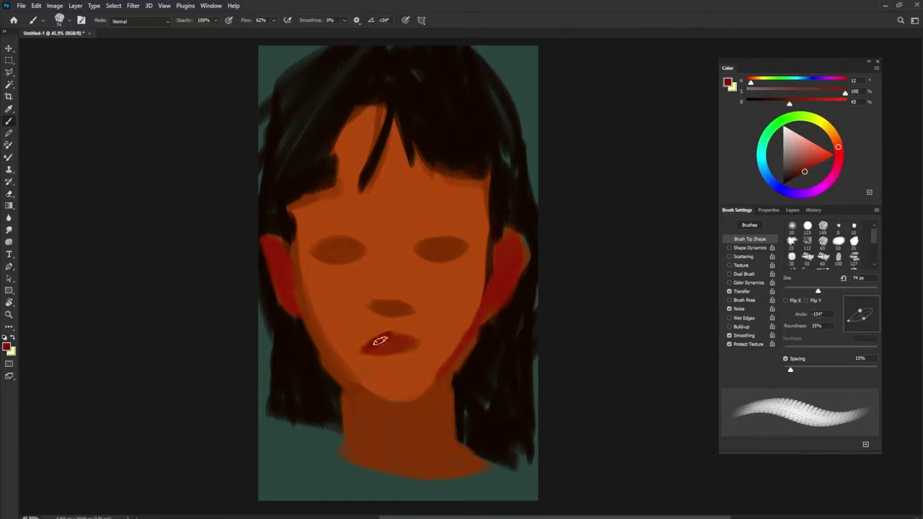
drag(380, 340, 411, 350)
- Shade the left side of the nose, the left temple and cheek, and the right jaw with sampled shadow browns
alt+click(362, 315)
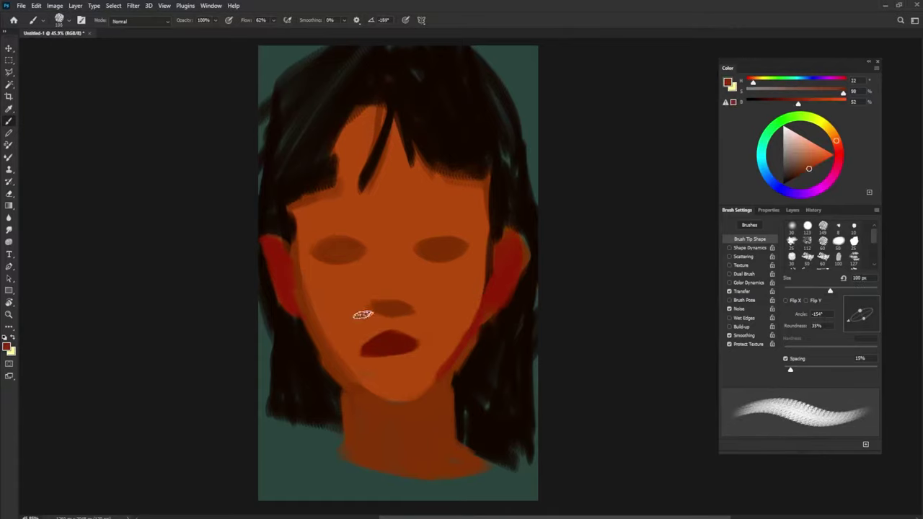
mouse_move(361, 241)
mouse_down()
mouse_move(371, 274)
mouse_move(359, 304)
mouse_up()
alt+click(368, 274)
mouse_move(310, 252)
mouse_down()
mouse_move(311, 283)
mouse_move(325, 204)
mouse_move(316, 245)
mouse_up()
drag(324, 313, 360, 379)
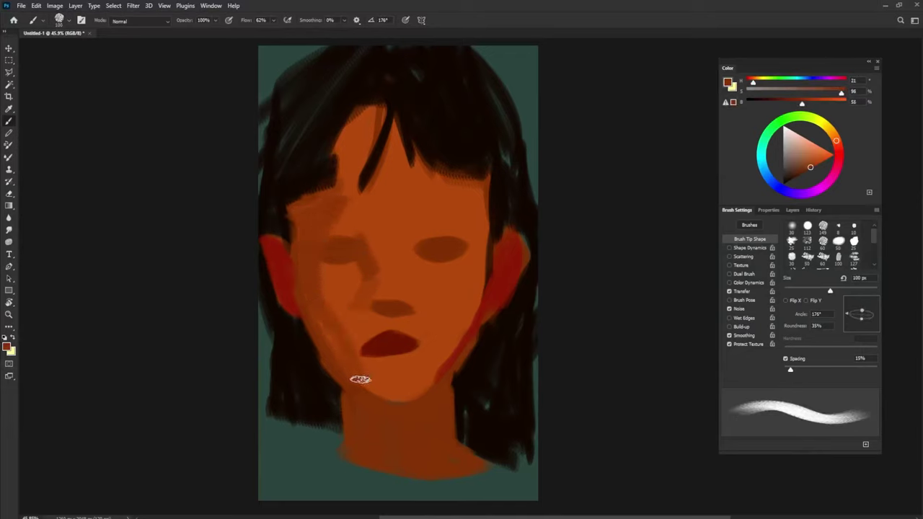
drag(440, 386, 419, 394)
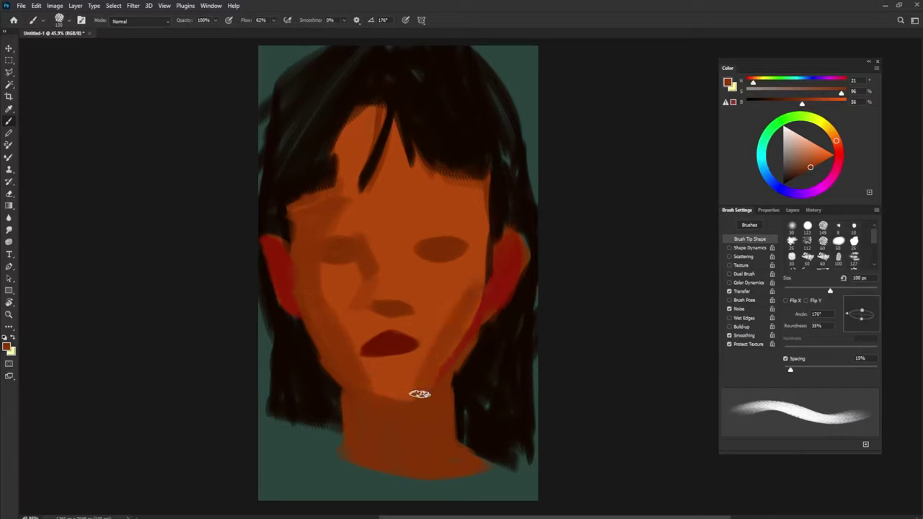
- Shade the right temple, and lighten the central forehead and nose bridge with light orange (H 22, S 81, B 90)
mouse_move(481, 245)
mouse_down()
mouse_move(477, 227)
mouse_move(404, 229)
mouse_up()
alt+click(440, 215)
click(822, 149)
alt+right_click(409, 205)
mouse_move(404, 221)
mouse_down()
mouse_move(407, 190)
mouse_move(398, 219)
mouse_up()
alt+click(406, 194)
drag(408, 170, 416, 209)
mouse_move(427, 178)
mouse_down()
mouse_move(437, 220)
mouse_move(385, 252)
mouse_up()
drag(389, 235, 390, 295)
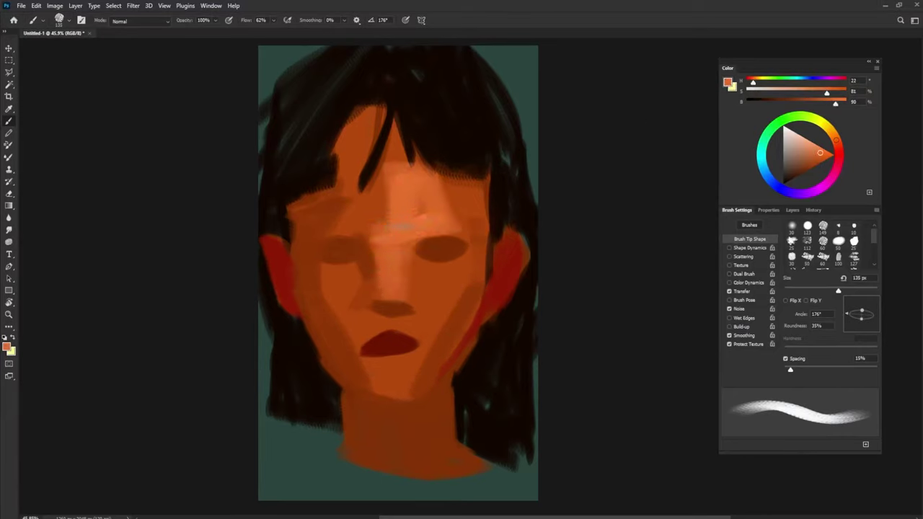
- Paint light orange around the right eye, across both cheeks and above the upper lip with a 135 px brush
alt+click(418, 235)
mouse_move(408, 248)
mouse_down()
mouse_move(410, 292)
mouse_move(444, 289)
mouse_up()
drag(467, 253, 442, 275)
mouse_move(368, 254)
mouse_down()
mouse_move(332, 272)
mouse_move(338, 301)
mouse_move(377, 324)
mouse_move(414, 319)
mouse_move(454, 293)
mouse_up()
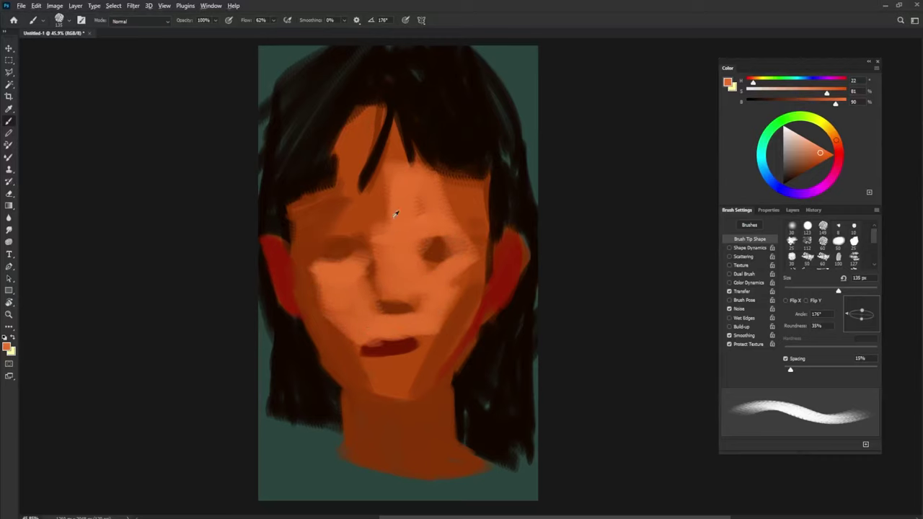
- Extend the light orange over the forehead into the gap in the fringe
mouse_move(396, 210)
mouse_down()
mouse_move(354, 225)
mouse_move(349, 171)
mouse_move(373, 122)
mouse_up()
key(shift+Right)
key(shift+Right)
key(shift+Right)
key(shift+Right)
key(shift+Right)
key(shift+Right)
key(shift+Right)
mouse_move(339, 155)
mouse_down()
mouse_move(379, 106)
mouse_move(359, 177)
mouse_up()
- Repaint the fringe on both sides of the forehead gap with the sampled hair black
alt+click(353, 106)
drag(351, 116, 333, 186)
drag(348, 132, 338, 191)
mouse_move(339, 153)
mouse_down()
mouse_move(384, 103)
mouse_move(361, 196)
mouse_up()
key(bracketleft)
alt+click(398, 104)
alt+click(380, 189)
mouse_move(399, 132)
mouse_down()
mouse_move(383, 179)
mouse_move(407, 164)
mouse_move(410, 191)
mouse_move(484, 180)
mouse_up()
- Refine the lower edge of the fringe with sampled near-black and a 113 px brush, angling the tip to each side
alt+click(414, 137)
key(shift+Right)
key(shift+Right)
key(shift+Right)
key(shift+Right)
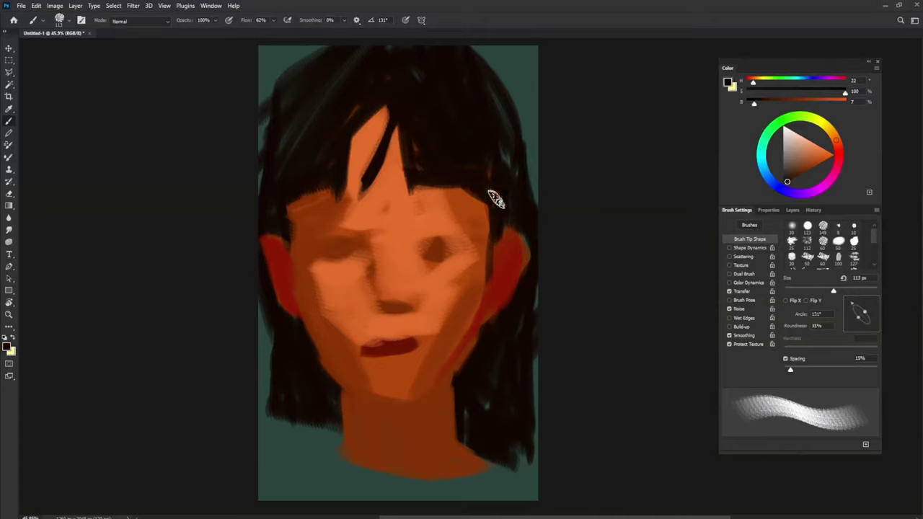
key(shift+Right)
key(shift+Right)
key(shift+Right)
key(shift+Right)
key(shift+Right)
key(shift+Right)
key(shift+Right)
alt+click(325, 175)
mouse_move(287, 216)
mouse_down()
mouse_move(337, 181)
mouse_move(297, 205)
mouse_up()
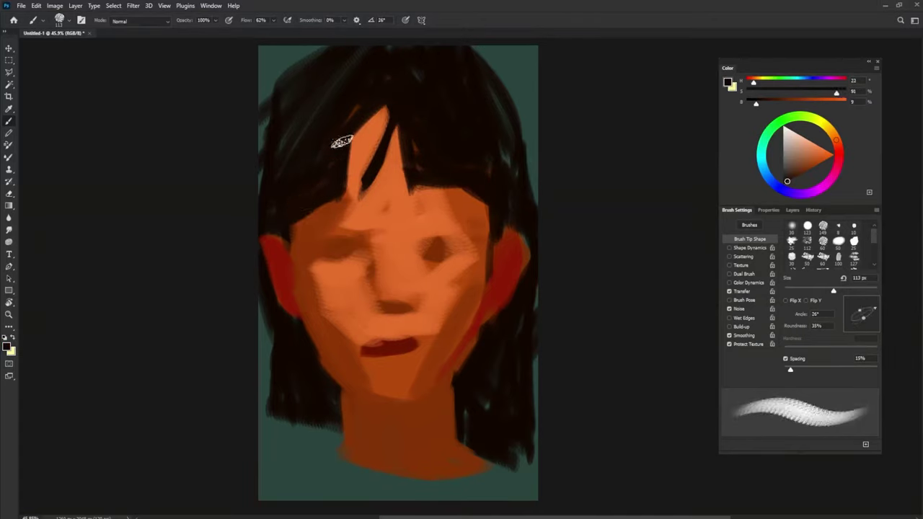
- Darken the left eye socket and define the right eye in dark brown (H 22, S 100, B 39)
alt+click(432, 249)
key(shift+Left)
key(shift+Left)
mouse_move(333, 250)
mouse_down()
mouse_move(346, 264)
mouse_move(326, 269)
mouse_move(333, 260)
mouse_up()
click(803, 172)
key(shift+Right)
key(shift+Right)
key(shift+Right)
key(shift+Right)
key(shift+Left)
key(shift+Left)
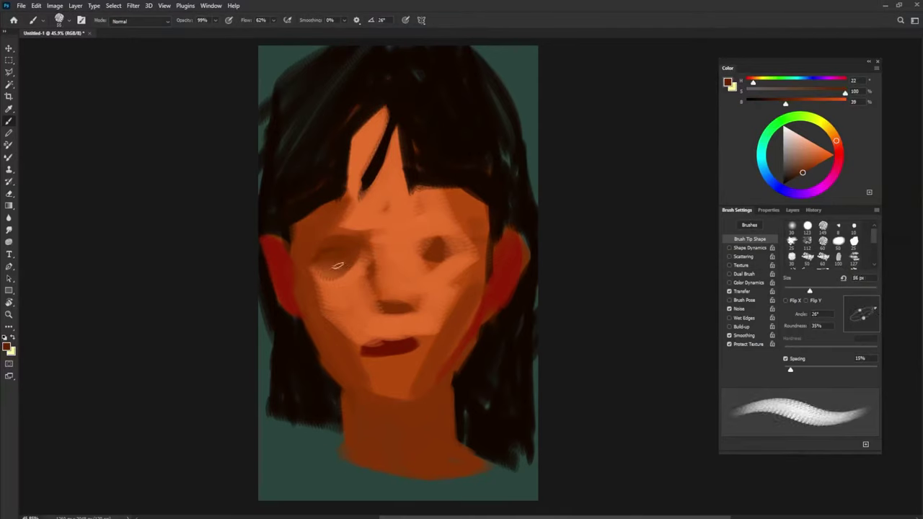
drag(425, 254, 460, 258)
alt+click(441, 246)
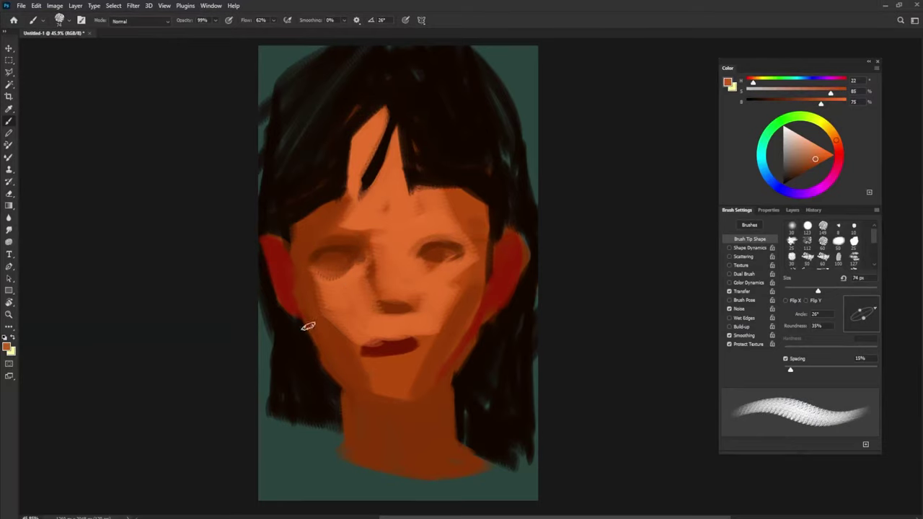
- Paint a lighter orange upper lid over the left eye using the forehead colour
alt+click(361, 218)
drag(362, 237, 312, 254)
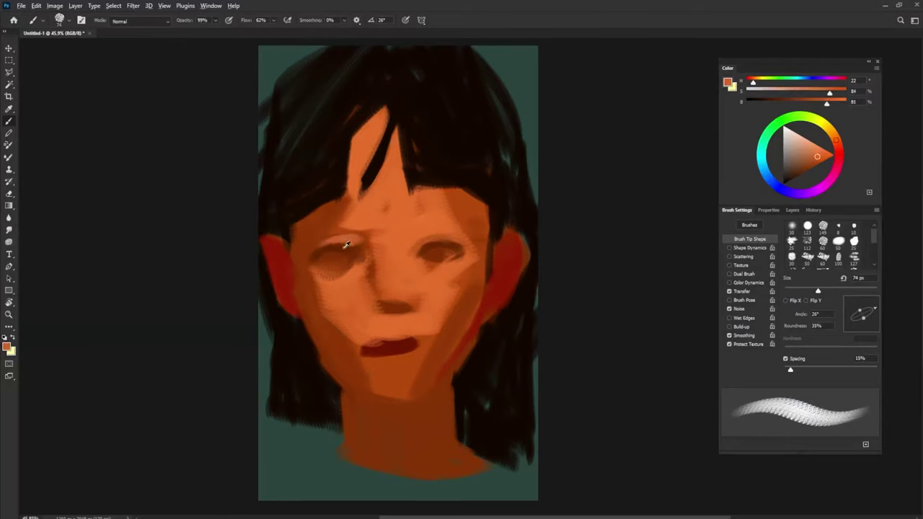
- Paint both eyebrows in very dark brown (H 22, S 100, B 30), rotating the brush tip to follow their arch
alt+click(346, 245)
key(shift+Left)
key(shift+Left)
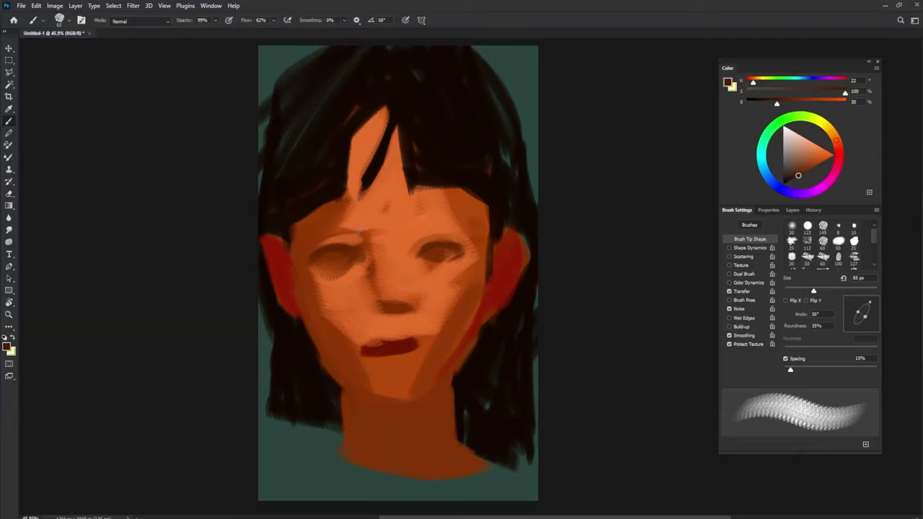
drag(352, 228, 312, 235)
key(shift+Right)
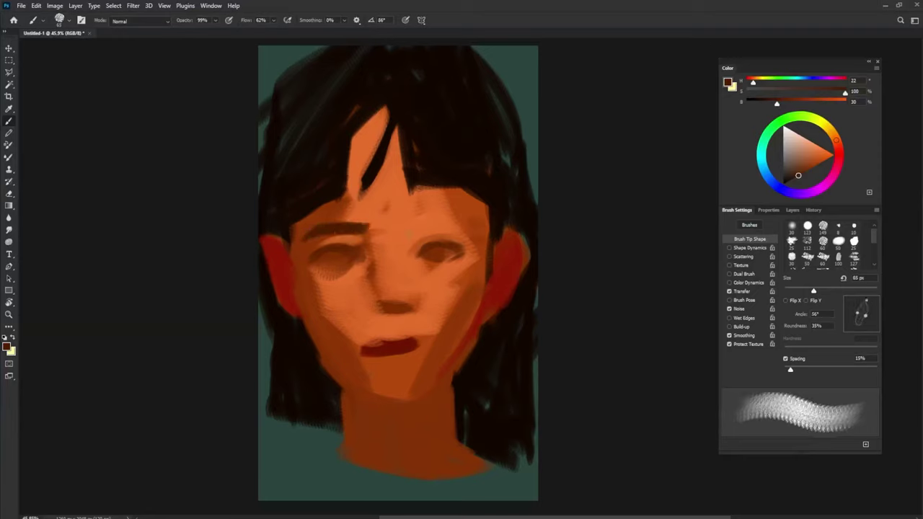
drag(432, 226, 464, 231)
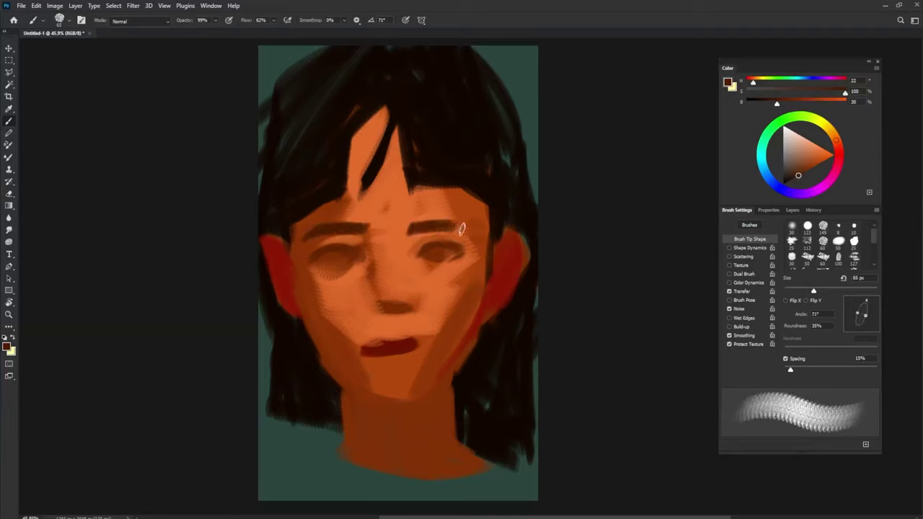
key(shift+Right)
key(shift+Right)
key(shift+Right)
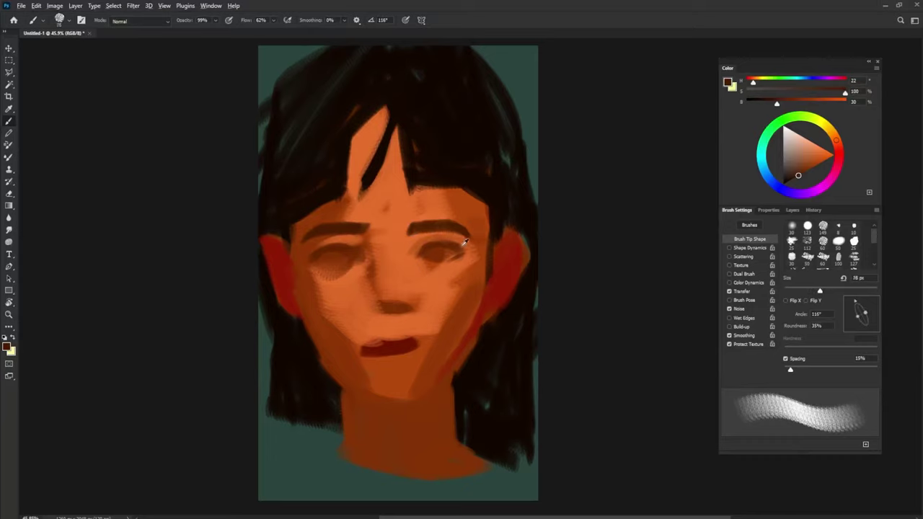
- Paint a pale peach highlight (H 22, S 48, B 100) below the right eyebrow, rotating the brush tip to fit the lid
alt+click(433, 208)
click(808, 139)
key(shift+Right)
key(shift+Right)
key(shift+Right)
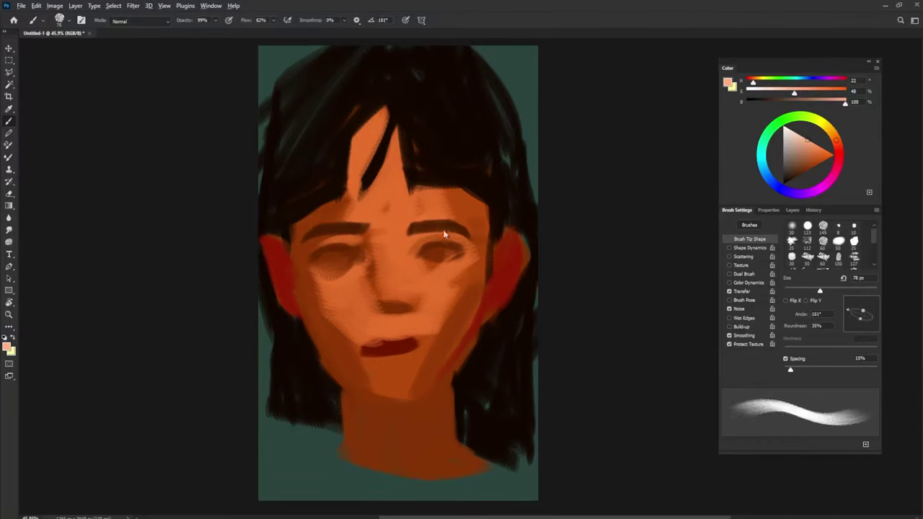
key(shift+Left)
key(shift+Left)
key(shift+Left)
key(shift+Left)
key(shift+Left)
drag(445, 235, 445, 229)
- Soften the highlight on the right upper lid with nearby sampled tones and a larger brush
key(bracketright)
alt+click(449, 237)
alt+click(440, 235)
key(bracketright)
mouse_move(441, 235)
mouse_down()
mouse_move(455, 238)
mouse_move(443, 243)
mouse_up()
alt+click(447, 237)
- Lighten the forehead above the brows and up into the hair parting with sampled peach, rotating the brush tip
mouse_move(446, 227)
mouse_down()
mouse_move(390, 173)
mouse_move(370, 211)
mouse_up()
key(shift+Right)
key(shift+Right)
key(shift+Right)
key(shift+Right)
alt+click(391, 204)
mouse_move(393, 150)
mouse_down()
mouse_move(371, 216)
mouse_move(350, 134)
mouse_move(346, 178)
mouse_move(377, 124)
mouse_move(358, 198)
mouse_move(382, 133)
mouse_move(345, 153)
mouse_up()
- Blend the left part of the forehead beside the loose strand using sampled skin and shadow tones
alt+click(340, 205)
key(shift+Right)
key(shift+Right)
key(shift+Right)
key(shift+Right)
alt+click(366, 148)
alt+click(392, 106)
alt+click(371, 141)
alt+click(342, 201)
- Extend the fringe's lower edges on both sides with near-black (H 22, S 100, B 7) and a 100 px brush
alt+click(397, 92)
mouse_move(296, 222)
mouse_down()
mouse_move(324, 207)
mouse_move(339, 172)
mouse_up()
key(shift+Left)
key(shift+Left)
key(shift+Left)
key(shift+Left)
key(shift+Left)
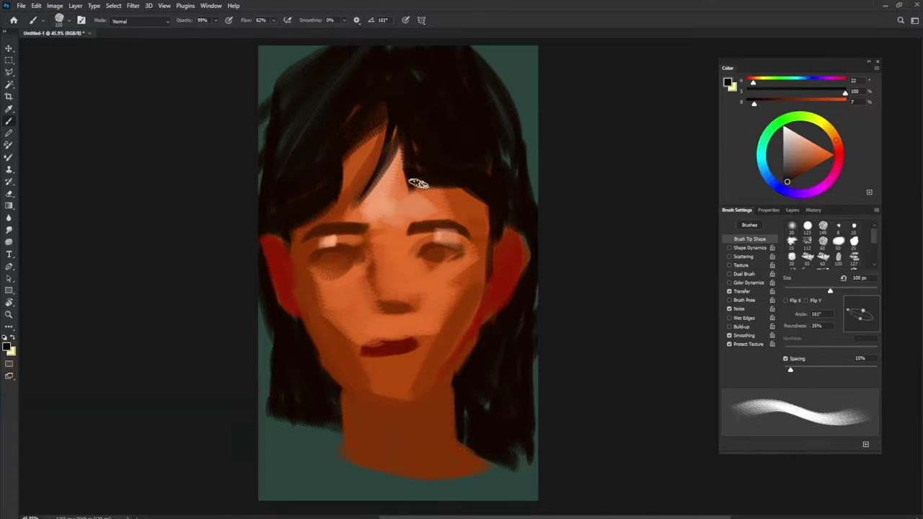
drag(415, 174, 487, 208)
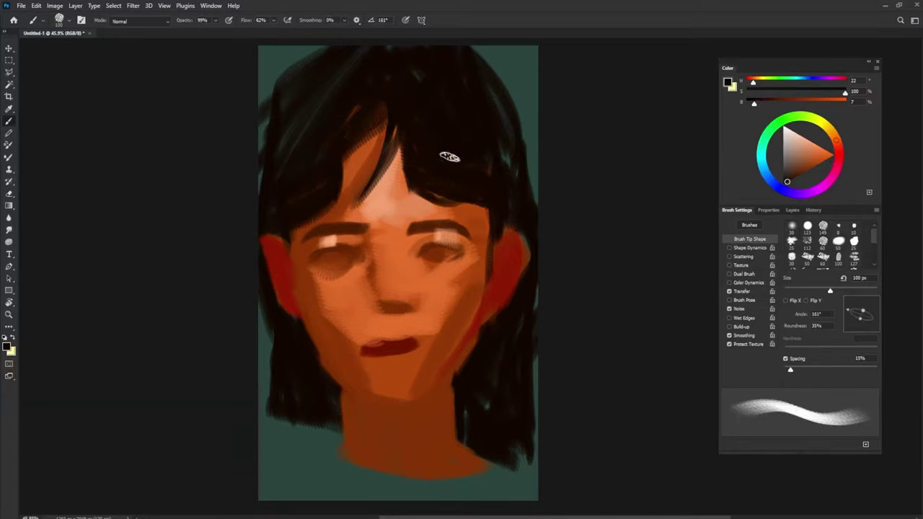
- Trim the hair outline around the crown and the lower right ends with the background green (H 166, S 37, B 26)
alt+click(274, 68)
mouse_move(260, 209)
mouse_down()
mouse_move(270, 96)
mouse_move(337, 41)
mouse_up()
drag(292, 90, 368, 44)
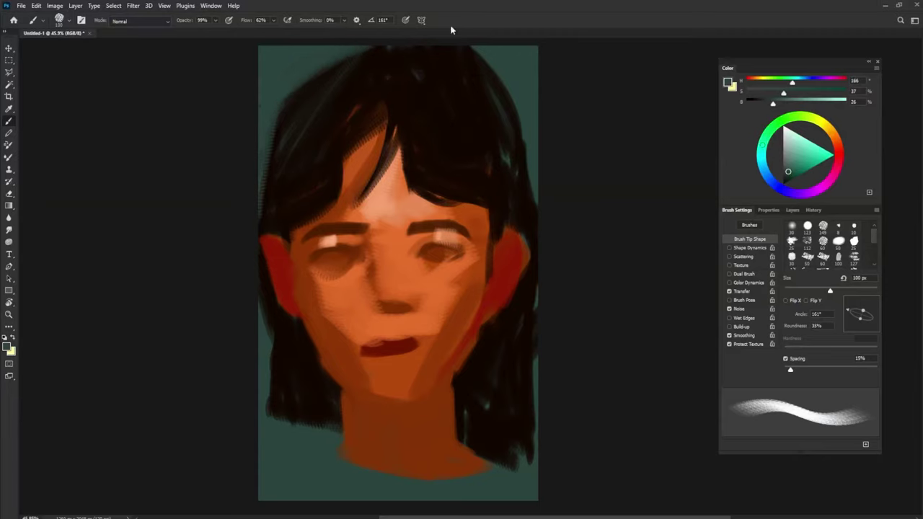
drag(461, 48, 518, 115)
drag(517, 445, 473, 450)
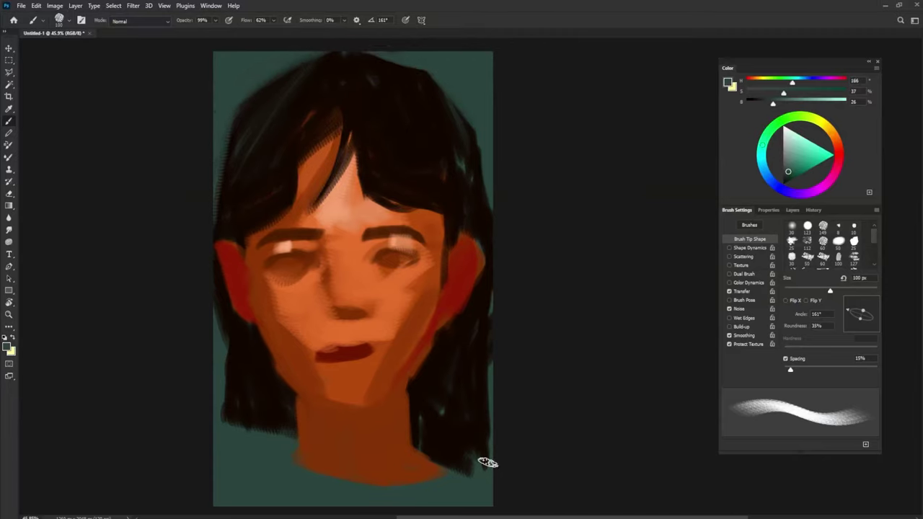
- Shade from the left mouth corner up along the nose in reddish brown, with the brush tip at 116°
alt+click(304, 340)
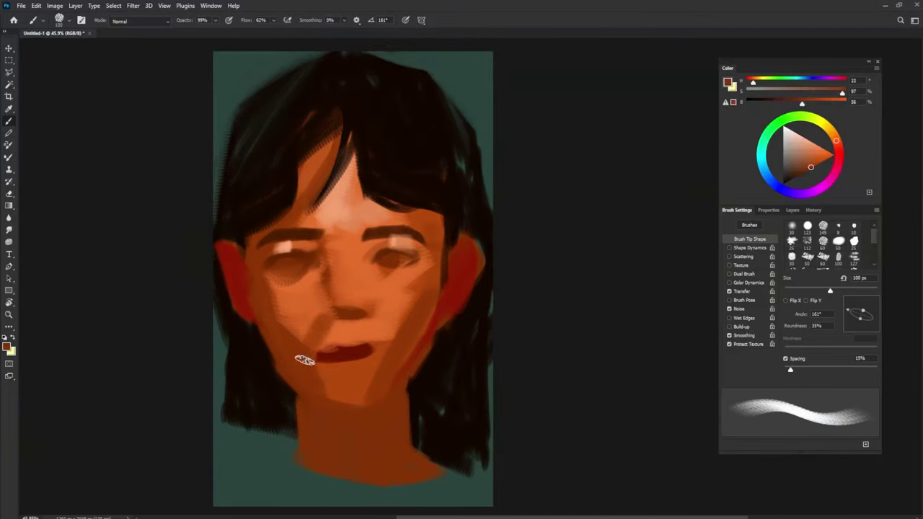
key(shift+Right)
key(shift+Right)
key(shift+Right)
mouse_move(334, 327)
mouse_down()
mouse_move(323, 313)
mouse_move(329, 301)
mouse_up()
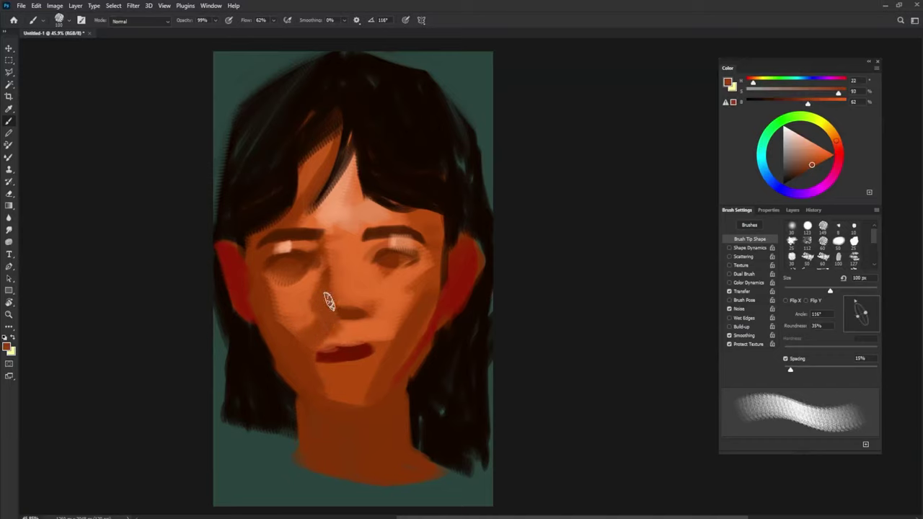
- Reshape the upper lip in dark red (H 12, S 100, B 42) with a 96 px brush angled to 176°
alt+click(342, 348)
key(shift+Left)
key(shift+Left)
key(shift+Left)
key(shift+Left)
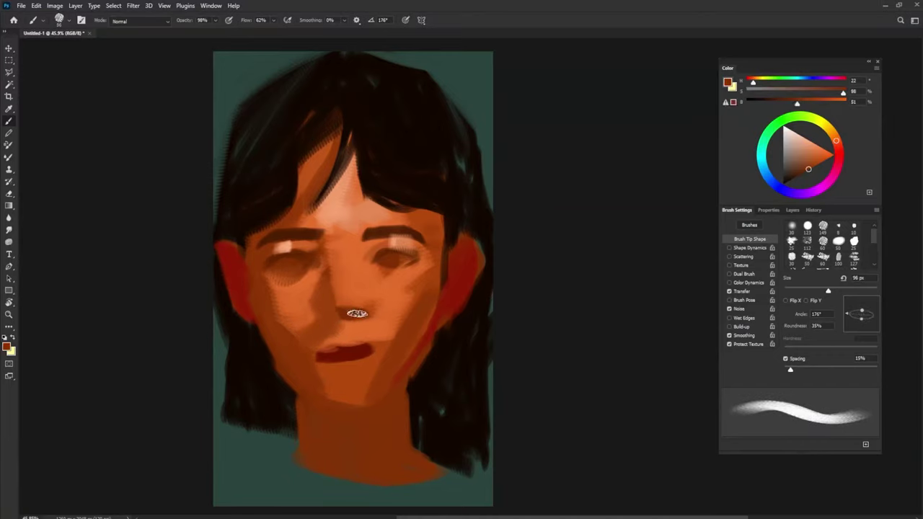
alt+click(336, 346)
alt+click(354, 349)
drag(358, 345, 319, 349)
drag(319, 349, 351, 349)
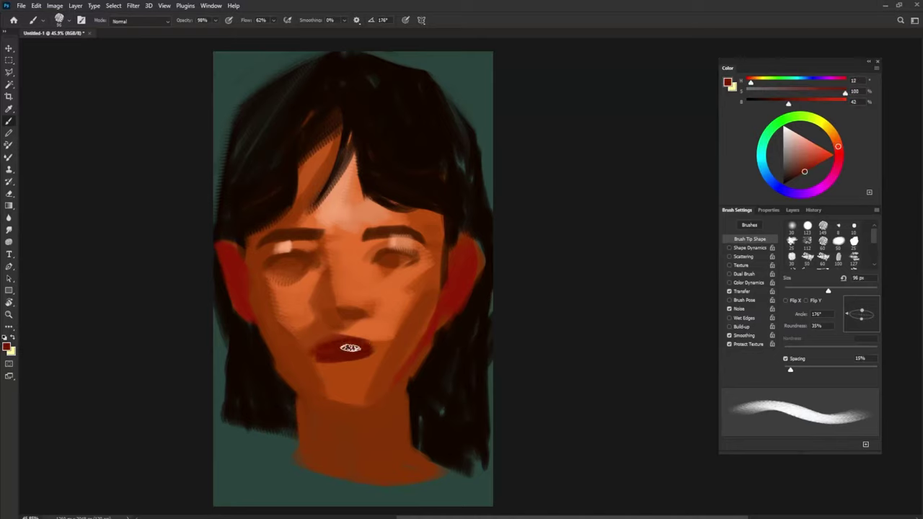
- Paint the lower lip in brighter red and extend the upper lip's right corner in dark red (H 13, S 99, B 43)
alt+click(338, 366)
alt+click(443, 305)
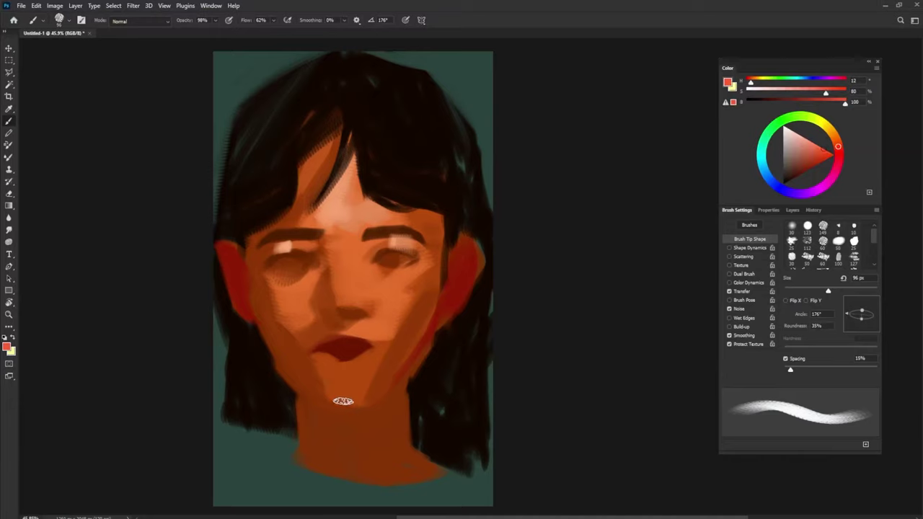
alt+click(334, 360)
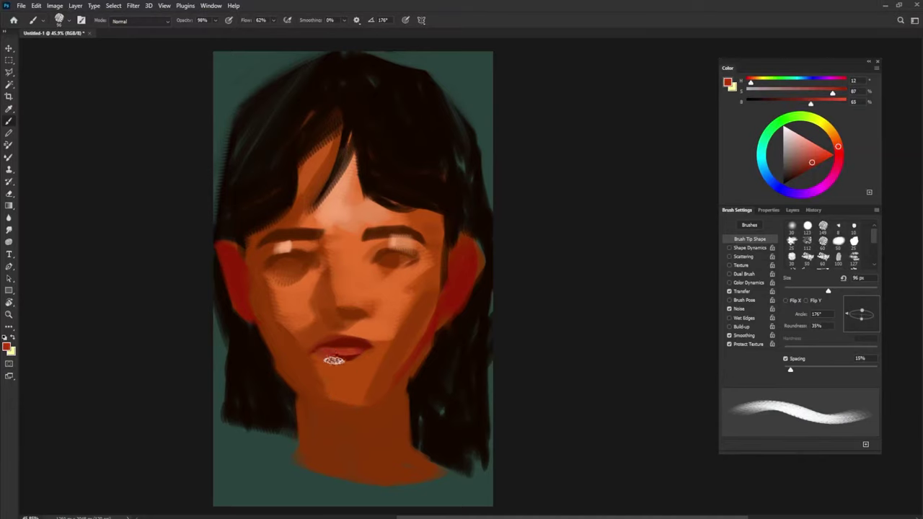
alt+click(367, 354)
drag(361, 340, 374, 347)
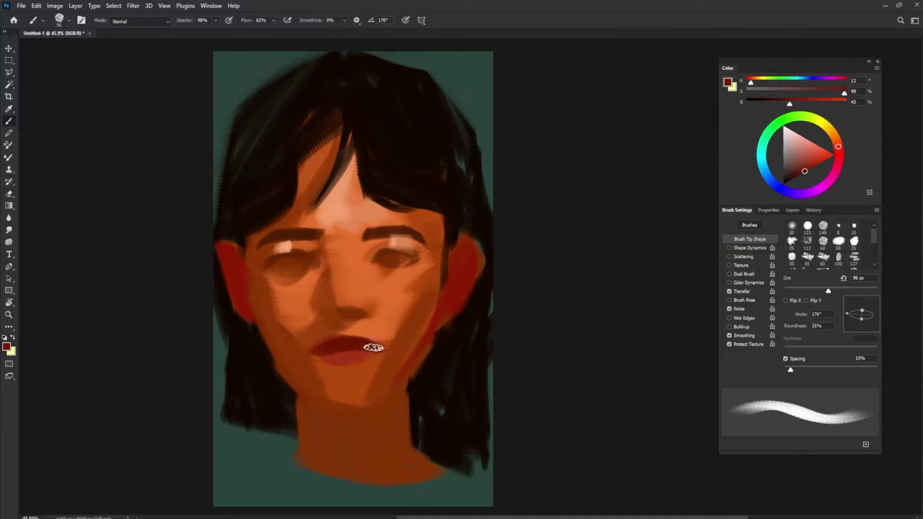
- Add a peach highlight to the nose tip and bridge using the forehead colour, rotating the brush tip to 86°
alt+click(343, 225)
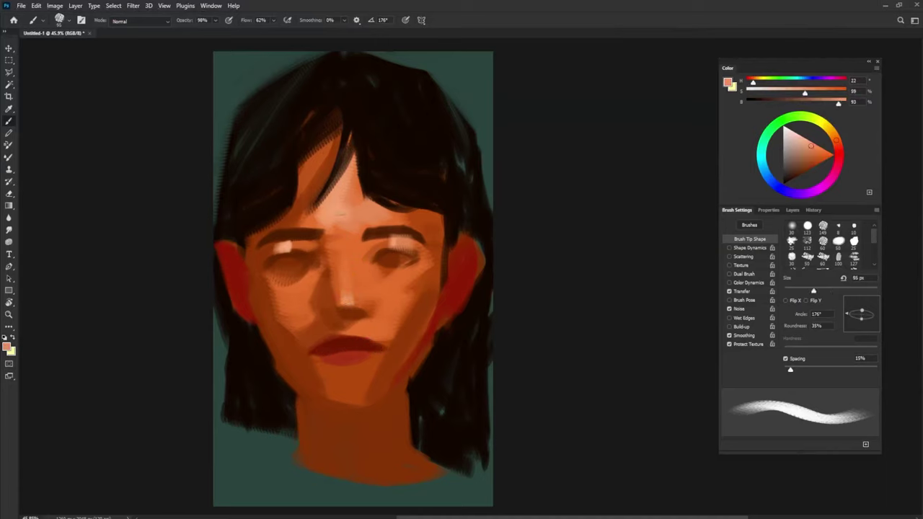
key(shift+Right)
key(shift+Right)
key(shift+Right)
key(shift+Right)
key(shift+Right)
key(shift+Right)
drag(353, 260, 354, 260)
- Shade the top of the nose bridge between the eyes and refine the inner ends of the eyebrows with sampled browns
alt+click(319, 255)
drag(328, 246, 368, 249)
alt+click(403, 241)
alt+click(371, 233)
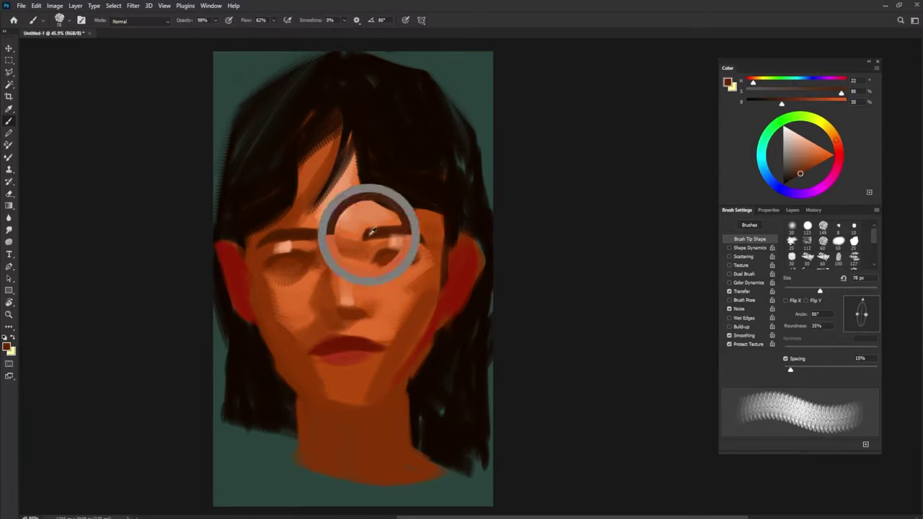
alt+click(365, 252)
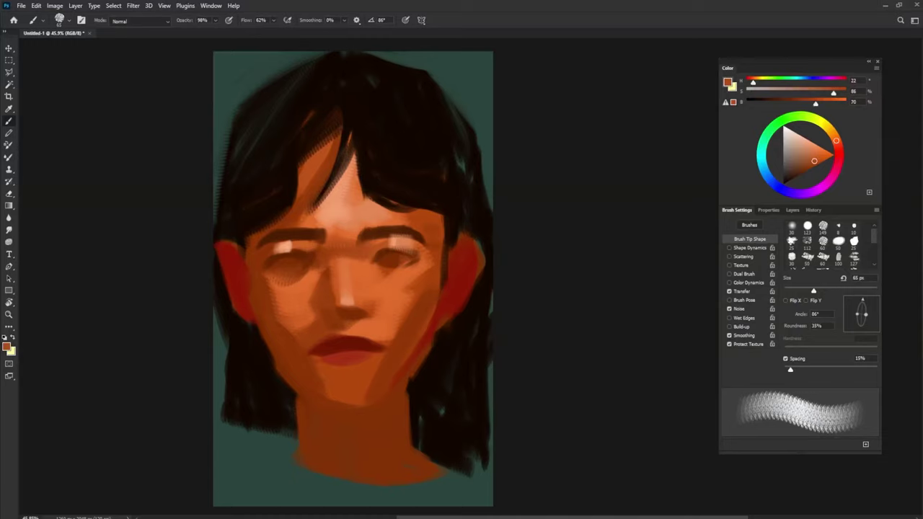
- Shade the lower lids of both eyes with sampled brown and orange, using the brush tip at 161°
alt+click(279, 287)
key(shift+Left)
key(shift+Left)
key(shift+Left)
key(shift+Left)
key(shift+Left)
alt+click(306, 272)
drag(310, 271, 277, 282)
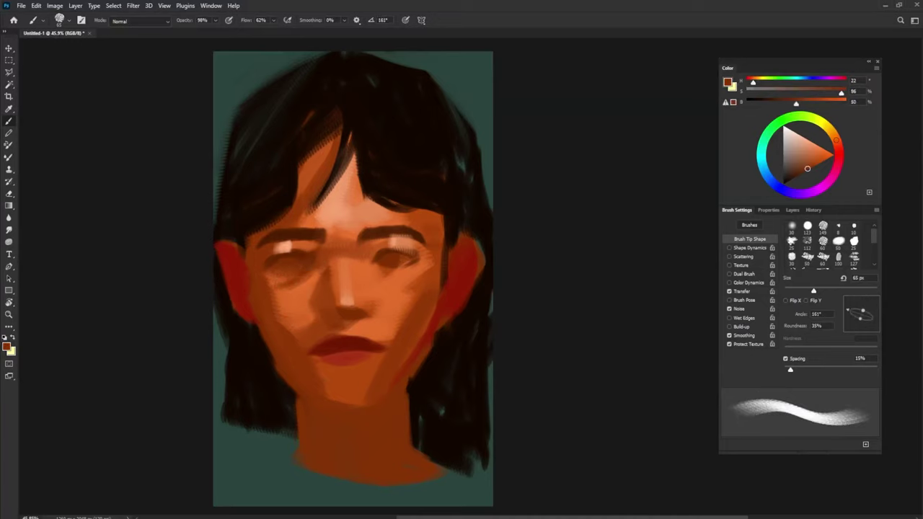
alt+click(416, 265)
drag(406, 277, 389, 277)
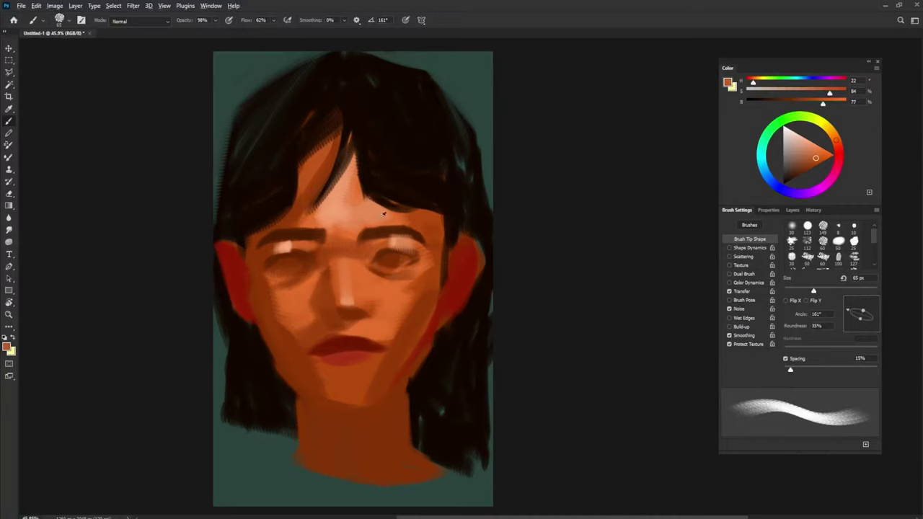
- Paint orange (H 22, S 80, B 89) under the left eye and onto the cheek with an 87 px brush
alt+click(396, 222)
key(shift+Left)
key(shift+Left)
key(bracketleft)
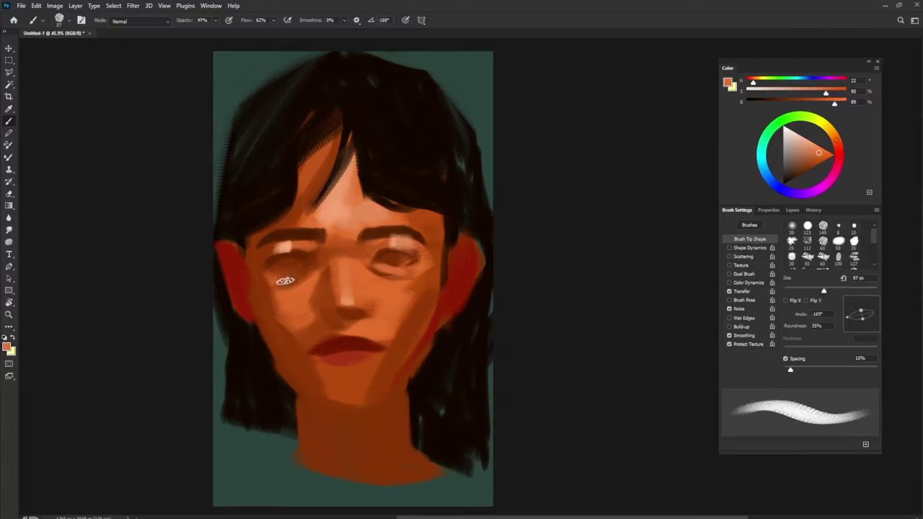
drag(286, 279, 271, 280)
drag(315, 306, 308, 311)
- Lighten the cheeks with the sampled nose highlight colour, angling the brush tip to 176°
alt+click(347, 301)
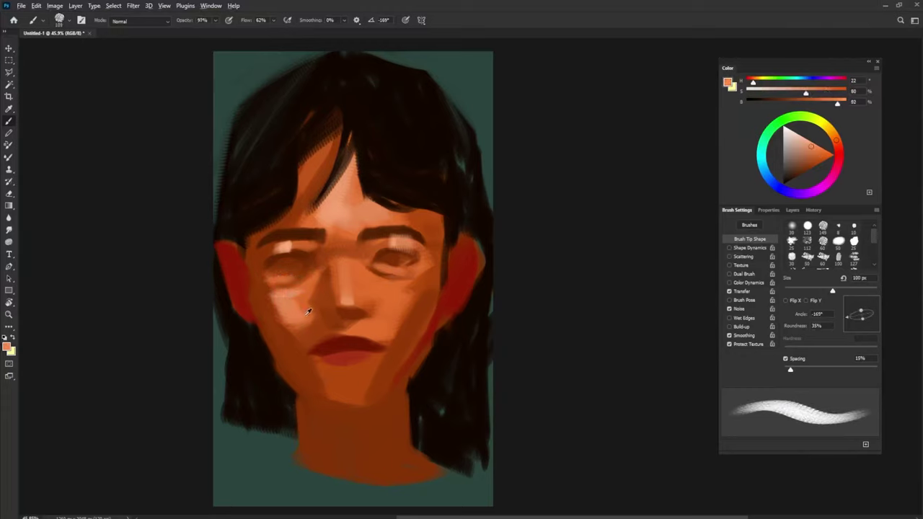
key(shift+Right)
key(shift+Right)
key(shift+Left)
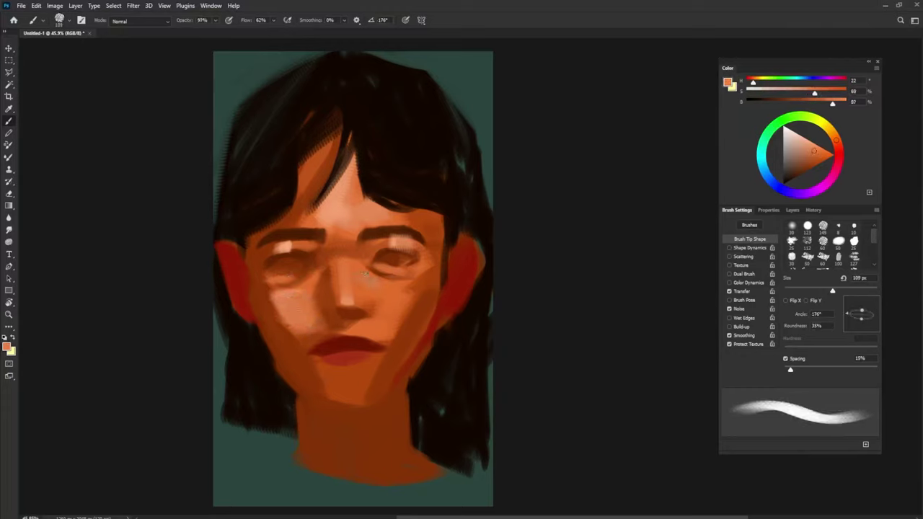
- Strengthen the highlight on the upper nose bridge with forehead peach, reducing the brush size
alt+click(351, 212)
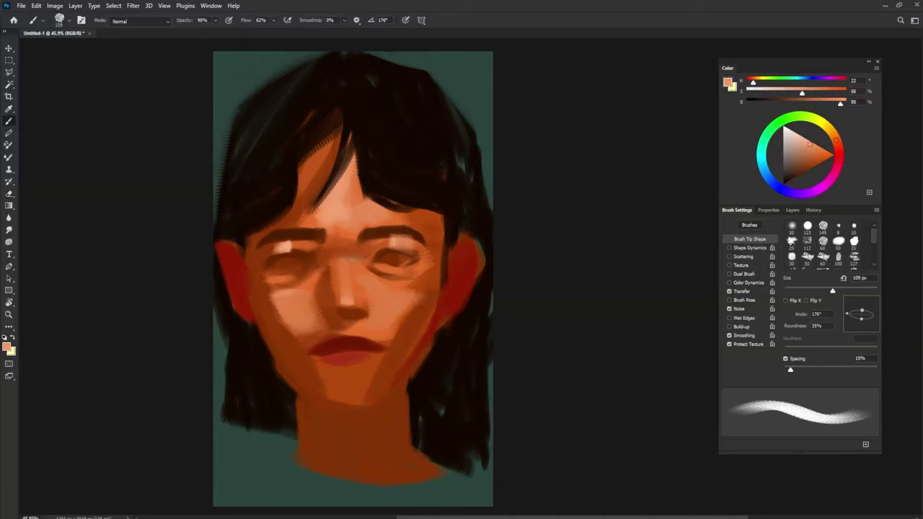
key(bracketleft)
key(bracketleft)
key(bracketleft)
key(bracketleft)
key(bracketleft)
key(bracketleft)
key(bracketright)
key(bracketright)
key(bracketright)
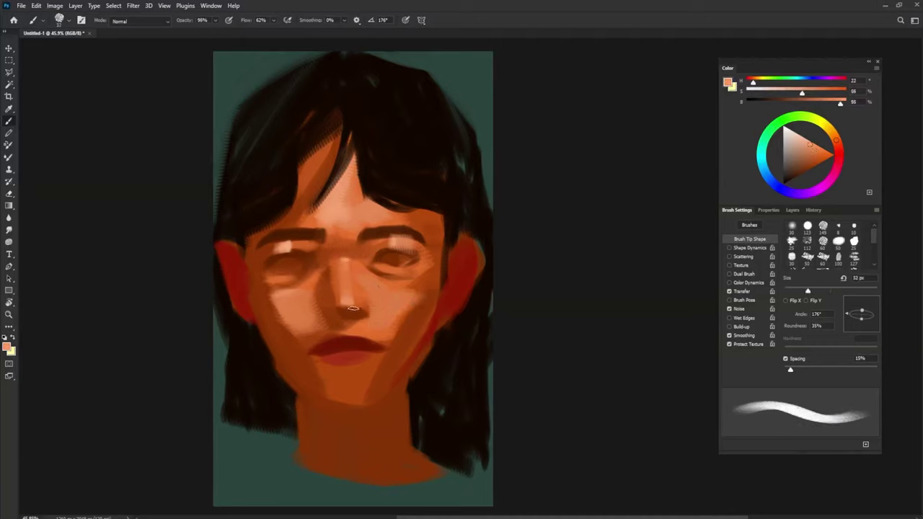
- Darken the underside of the nose in brown (H 22, S 98, B 51) with a 61 px brush
alt+click(353, 312)
key(bracketright)
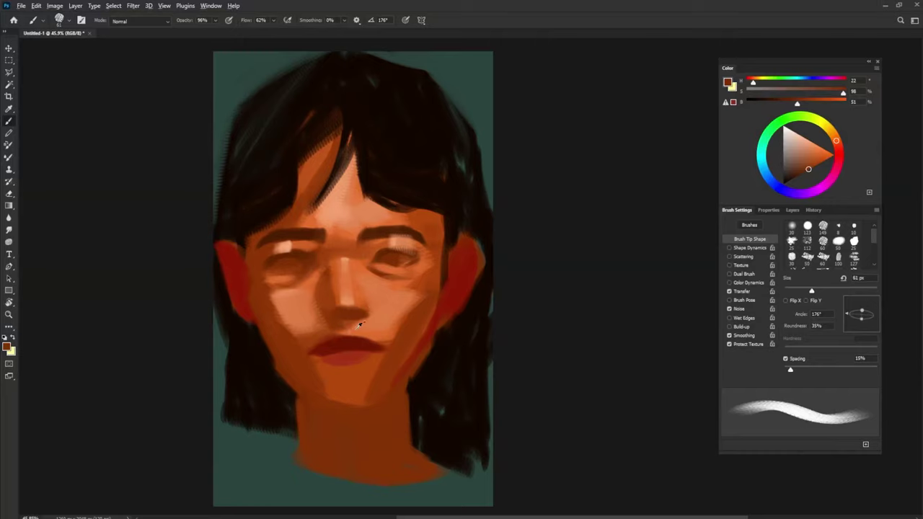
alt+click(349, 320)
- Highlight the area between the nose and upper lip in light peach and blend it with sampled skin tones
alt+click(336, 213)
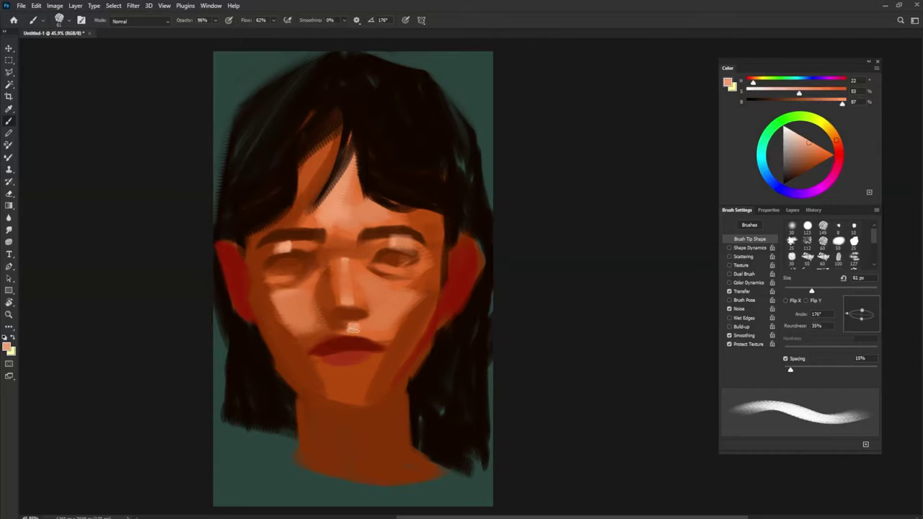
key(bracketright)
alt+click(370, 316)
alt+click(389, 319)
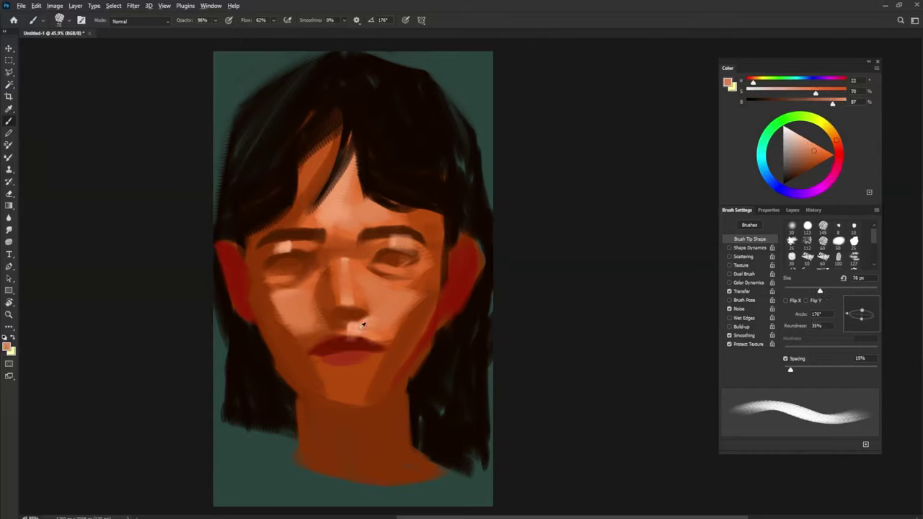
alt+click(366, 324)
- Trim the right corner of the mouth with sampled skin orange, enlarging the brush
mouse_move(372, 334)
mouse_down()
mouse_move(394, 344)
mouse_move(387, 350)
mouse_up()
key(bracketright)
alt+click(394, 335)
key(bracketright)
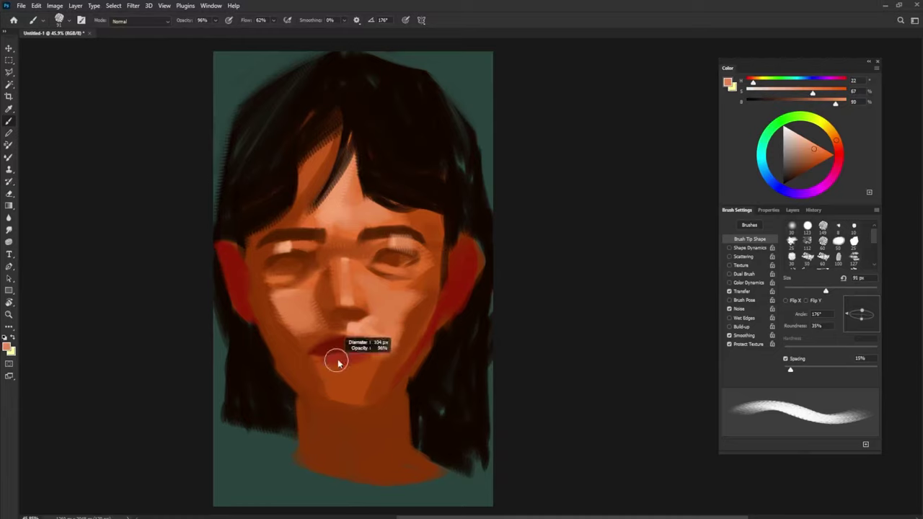
- Lighten the chin and the skin around the mouth corners in orange (H 22, S 72, B 86) with a 100 px brush
alt+click(324, 355)
alt+click(382, 339)
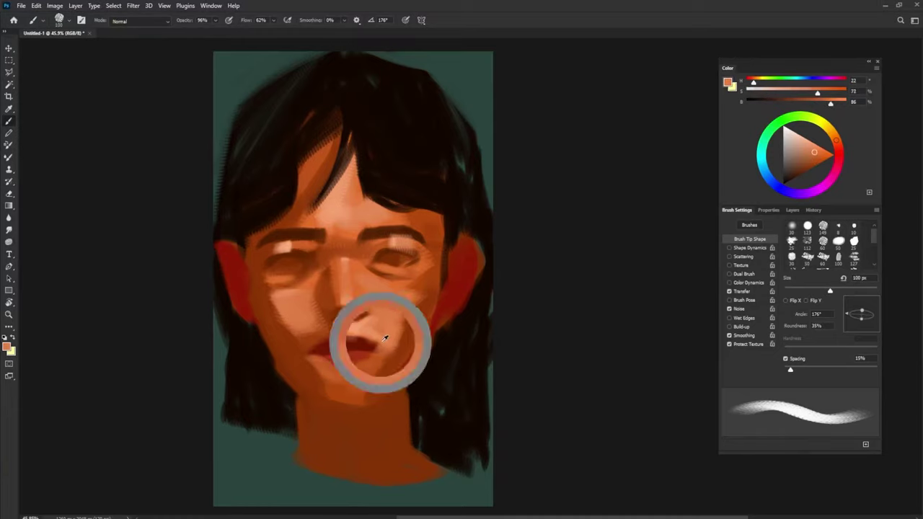
alt+click(347, 385)
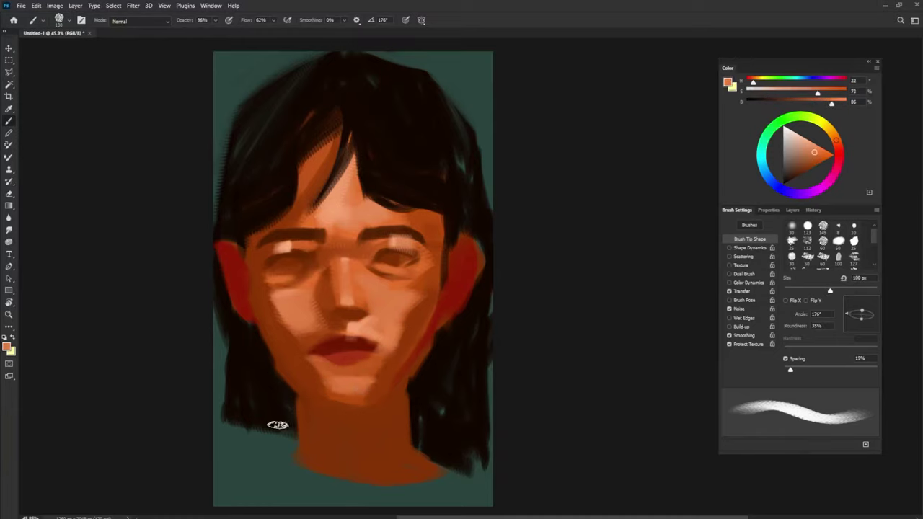
- Blend the left cheek below the eye with sampled orange tones, using a 96 px brush angled to 146°
alt+right_click(274, 306)
key(shift+Right)
key(shift+Right)
drag(264, 288, 287, 326)
alt+click(278, 287)
alt+click(264, 288)
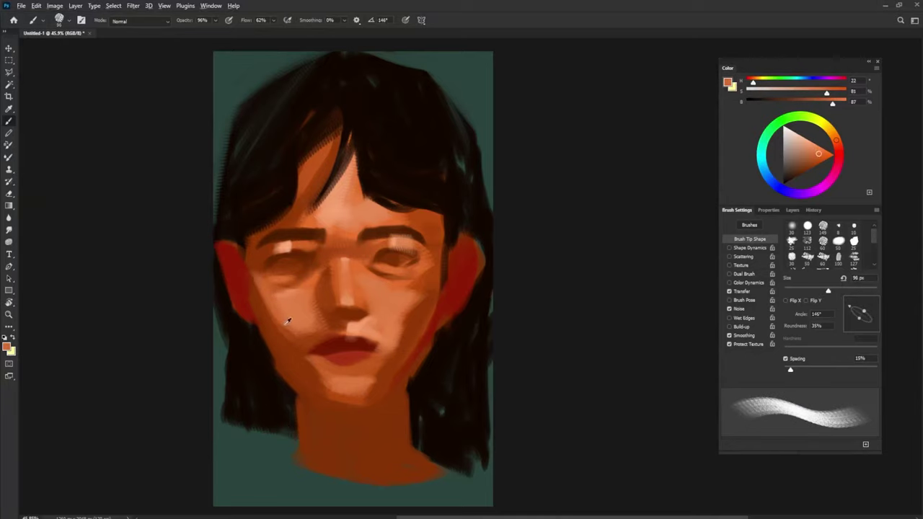
alt+click(287, 321)
key(shift+Left)
- Soften the outer right cheek beside the eye with sampled orange, rotating the brush tip to 101°
alt+click(414, 285)
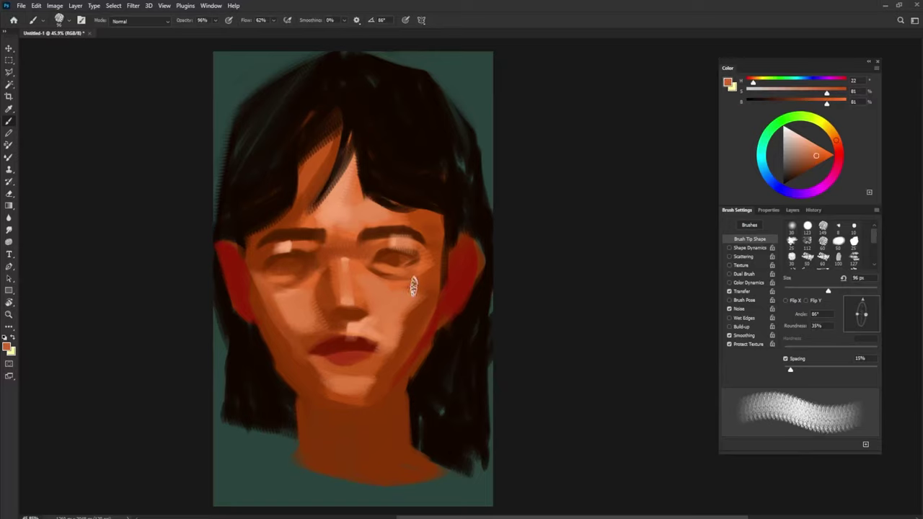
key(shift+Left)
key(shift+Left)
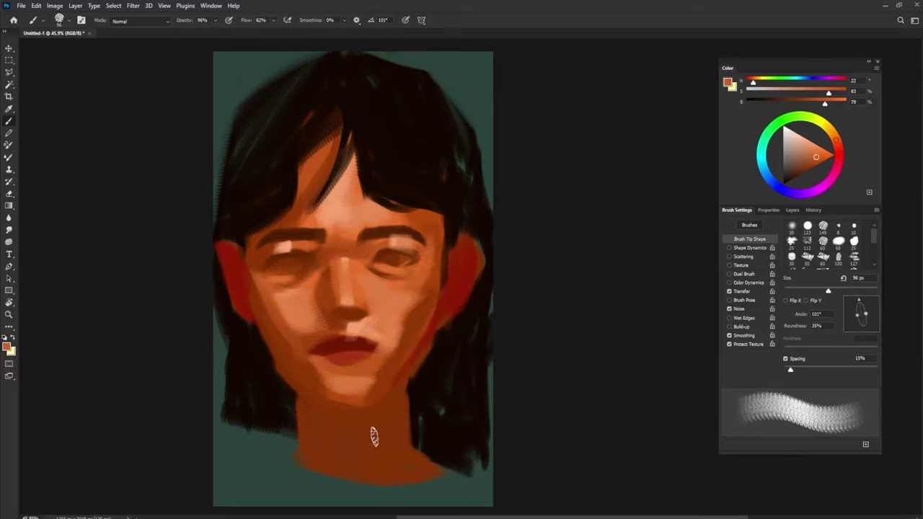
- Paint sampled orange along the left edge of the face beside the eye, rotating the brush tip to follow it
alt+click(266, 280)
key(shift+Right)
key(shift+Right)
key(shift+Right)
key(shift+Right)
drag(253, 241, 254, 272)
- Extend the dark hair down along the right temple with a sampled hair color, rotating the brush tip to follow the edge
key(shift+Left)
key(shift+Left)
key(shift+Left)
key(shift+Left)
key(shift+Left)
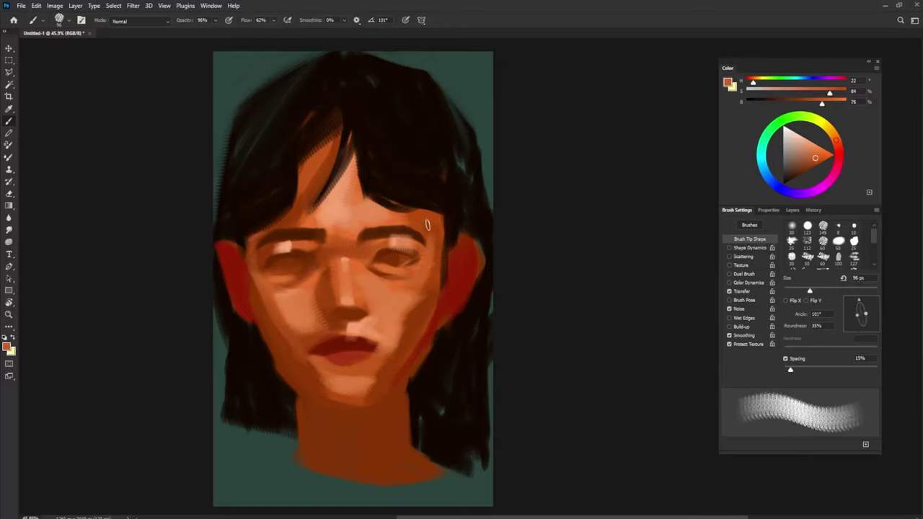
key(shift+Left)
key(shift+Left)
alt+click(432, 198)
mouse_move(423, 206)
mouse_down()
mouse_move(448, 218)
mouse_move(428, 206)
mouse_move(447, 233)
mouse_move(469, 215)
mouse_move(450, 235)
mouse_move(462, 240)
mouse_move(447, 258)
mouse_up()
- Paint the narrow gap between the right cheek and the ear with a smaller, rotated brush tip
key(shift+Right)
key(shift+Right)
key(shift+Right)
key(bracketleft)
key(bracketleft)
key(bracketleft)
mouse_move(437, 271)
mouse_down()
mouse_move(447, 272)
mouse_move(461, 295)
mouse_up()
- Paint the inside of the right ear and the edge toward the cheek with sampled skin tones
alt+click(410, 297)
alt+click(467, 270)
mouse_move(462, 261)
mouse_down()
mouse_move(462, 313)
mouse_move(451, 297)
mouse_move(460, 251)
mouse_move(448, 325)
mouse_move(456, 321)
mouse_move(452, 314)
mouse_move(404, 341)
mouse_move(430, 313)
mouse_move(422, 302)
mouse_move(415, 329)
mouse_up()
- Reshape the lower edge of the right ear with a sampled dark hair color, rotating the brush tip around the lobe
key(shift+Right)
key(shift+Right)
key(shift+Right)
key(shift+Right)
key(shift+Right)
alt+click(458, 323)
key(shift+Right)
key(shift+Right)
key(shift+Right)
key(shift+Right)
key(shift+Right)
- Blend the right cheek near the jaw below the ear with sampled orange tones and a rotated brush tip
alt+click(416, 312)
key(shift+Right)
key(shift+Right)
key(shift+Right)
key(shift+Right)
alt+click(417, 323)
mouse_move(435, 324)
mouse_down()
mouse_move(427, 329)
mouse_move(433, 321)
mouse_up()
- Paint a dark red contour (S 100, B 39) along the right jaw from the ear to the chin with a 61 px brush
alt+click(374, 277)
alt+click(435, 322)
click(808, 170)
drag(440, 295, 419, 337)
click(803, 173)
mouse_move(441, 294)
mouse_down()
mouse_move(415, 330)
mouse_move(415, 369)
mouse_move(371, 405)
mouse_up()
key(shift+Left)
key(shift+Right)
key(shift+Right)
key(shift+Right)
drag(420, 354, 367, 407)
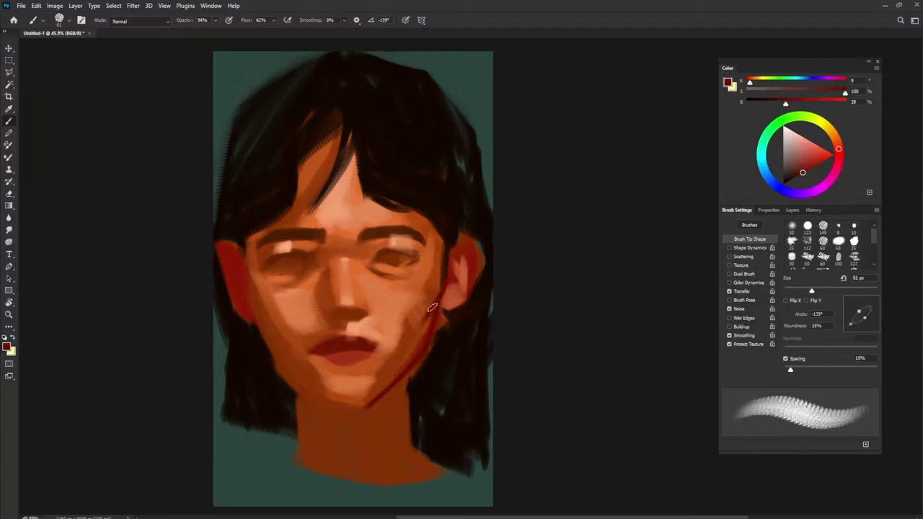
- Continue the dark red contour under the chin and along the left jaw, angling the brush tip to 146°
alt+click(422, 325)
alt+click(409, 375)
mouse_move(432, 316)
mouse_down()
mouse_move(429, 339)
mouse_move(381, 395)
mouse_move(337, 404)
mouse_move(303, 396)
mouse_up()
alt+click(404, 363)
alt+click(374, 402)
key(shift+Right)
key(shift+Right)
key(shift+Right)
key(shift+Right)
key(shift+Right)
drag(273, 348, 324, 403)
drag(267, 337, 324, 401)
- Darken the hair beside the left jaw and around the right ear with sampled near-black tones, using an 83 px brush
alt+click(289, 392)
key(bracketright)
key(bracketright)
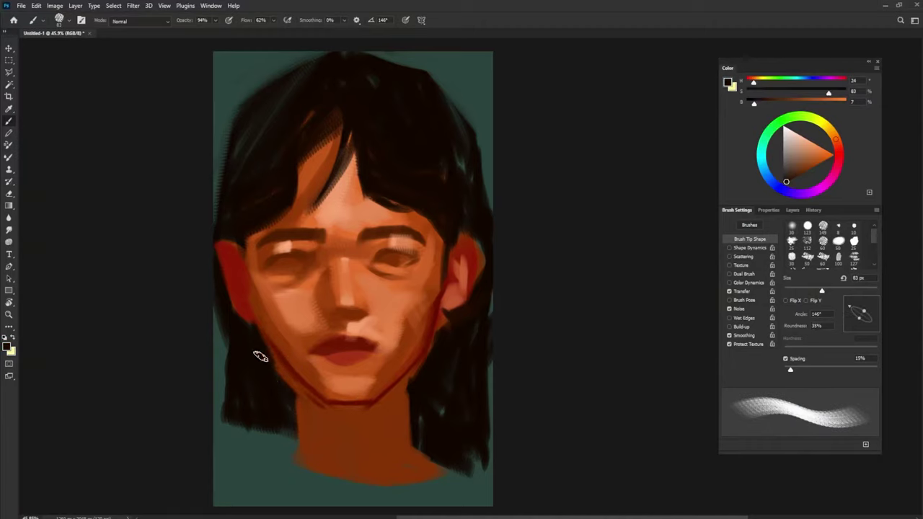
drag(264, 357, 287, 382)
alt+click(479, 228)
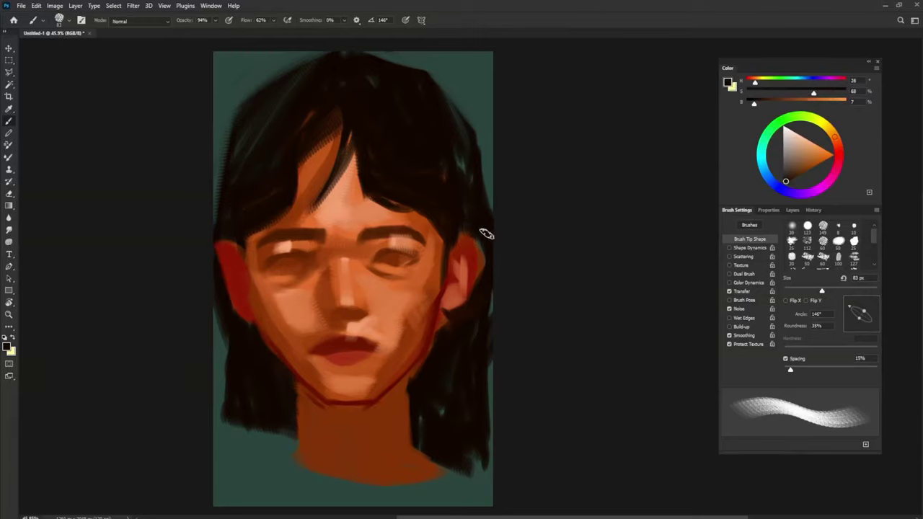
key(shift+Left)
key(shift+Left)
key(shift+Left)
- Shade the inside of the right ear with sampled reds, using a 43 px brush and a 69 px brush angled to 146°
alt+click(471, 261)
key(bracketleft)
key(bracketleft)
key(bracketleft)
key(bracketleft)
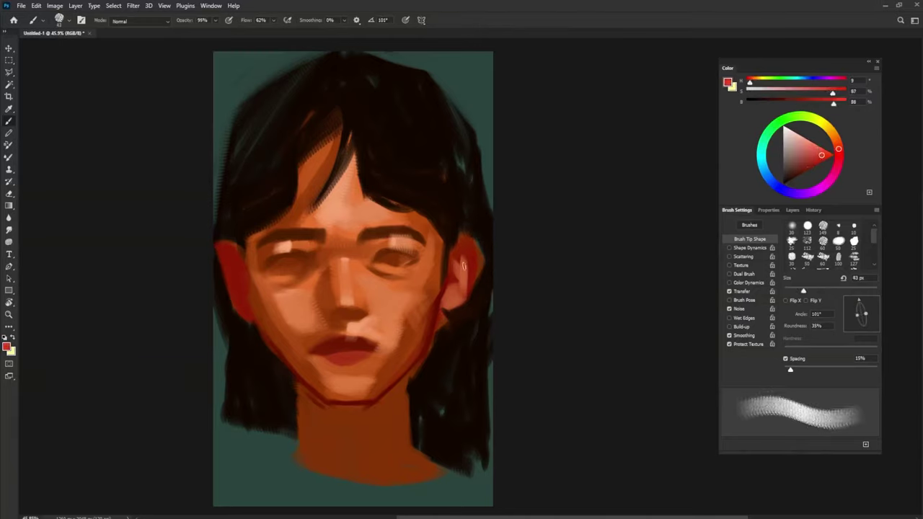
key(shift+Right)
key(shift+Right)
key(shift+Right)
alt+click(474, 261)
key(bracketright)
key(bracketright)
key(bracketright)
mouse_move(470, 254)
mouse_down()
mouse_move(458, 272)
mouse_move(464, 291)
mouse_up()
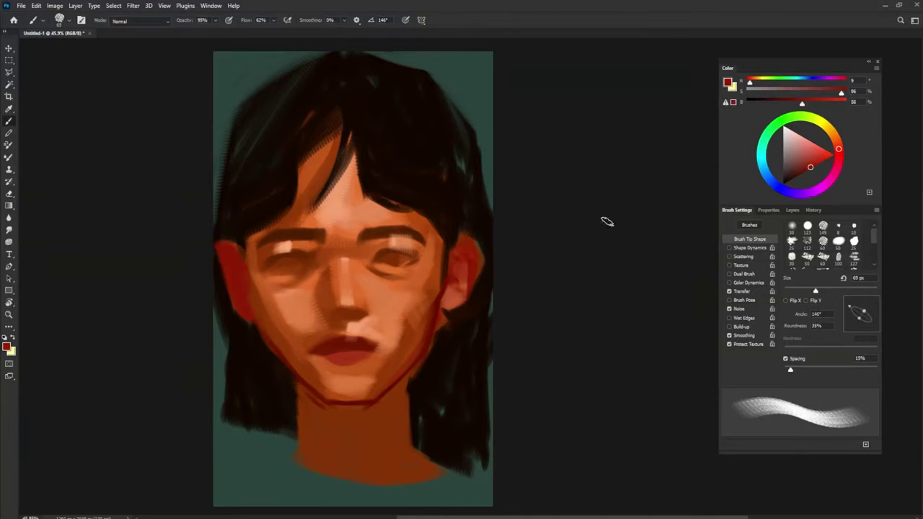
- Highlight the upper rim of the right ear in sampled orange (H 22, S 82, B 80), rotating the brush tip
alt+click(414, 279)
alt+right_click(466, 241)
key(shift+Right)
key(shift+Right)
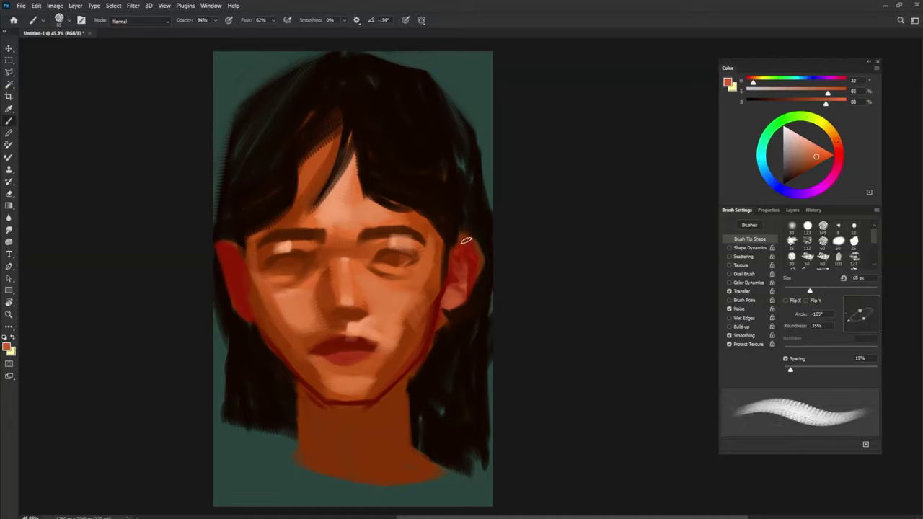
key(shift+Left)
key(bracketleft)
key(bracketleft)
- Deepen the inner right ear with dark red (H 14, S 100, B 38) and blend it with sampled ear tones
alt+click(469, 243)
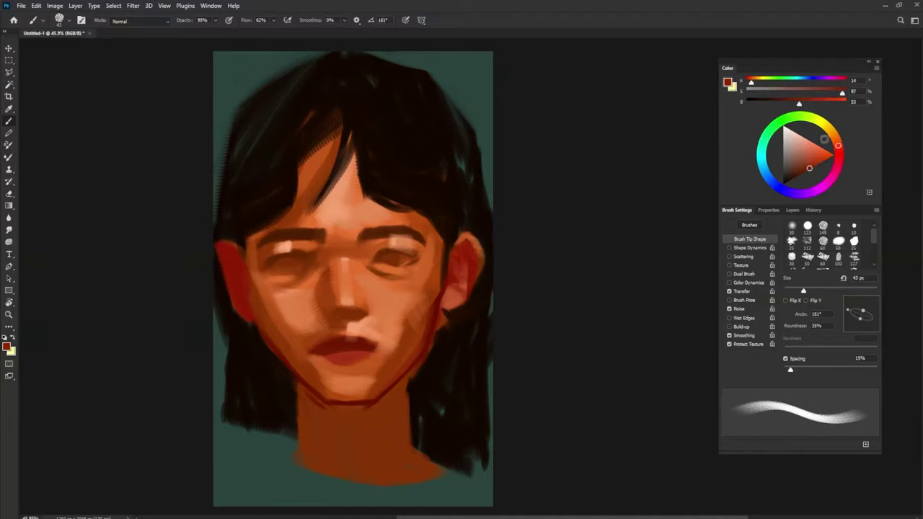
click(802, 173)
alt+click(458, 256)
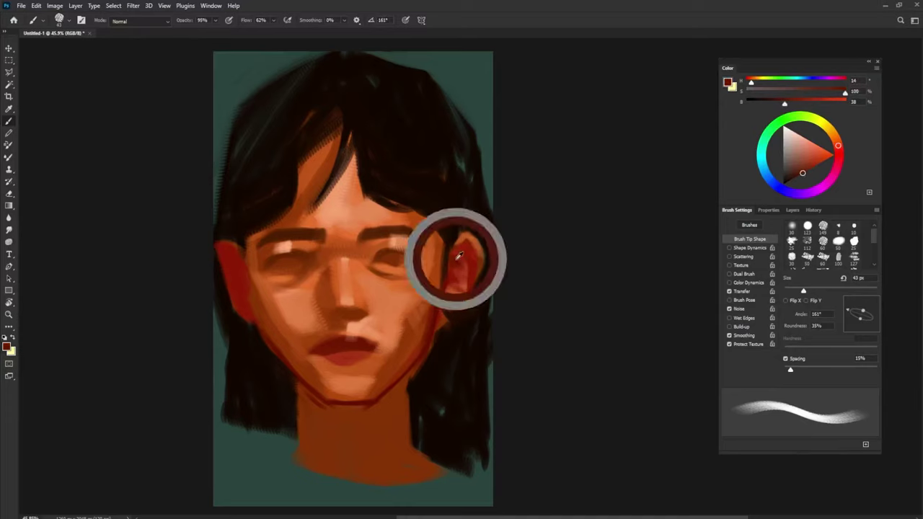
key(shift+Right)
key(shift+Right)
key(shift+Right)
key(bracketright)
alt+click(463, 275)
key(shift+Right)
key(shift+Right)
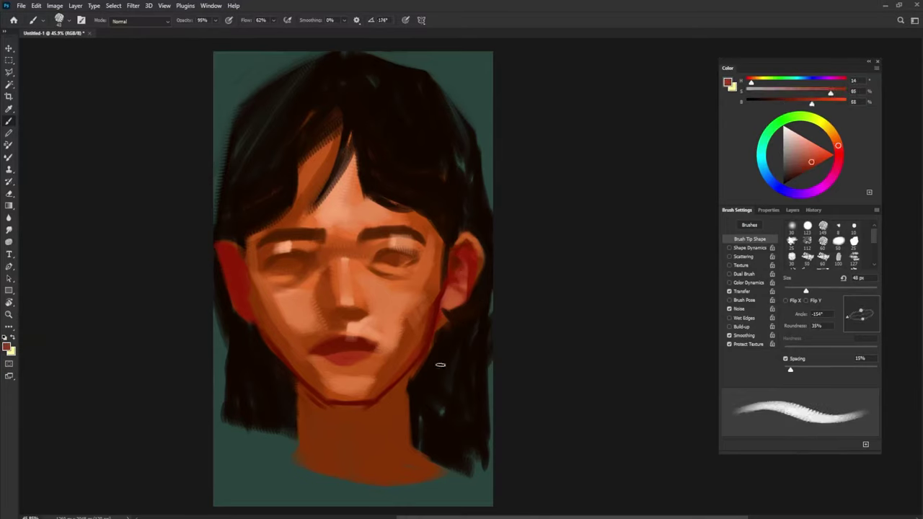
key(shift+Right)
- Shade the left ear with sampled dark red (H 14, S 99, B 40), rotating the 48 px brush tip to -49°
alt+click(457, 251)
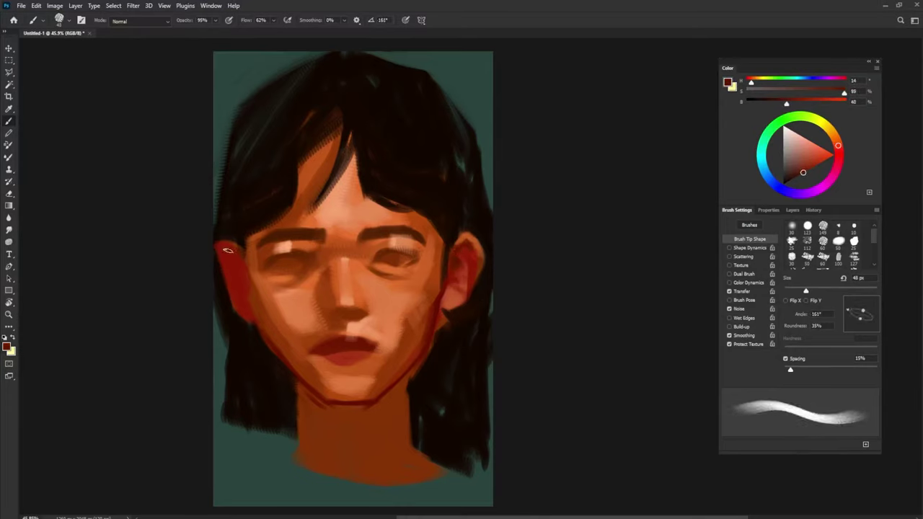
key(shift+Right)
key(shift+Right)
key(shift+Right)
key(shift+Right)
key(shift+Right)
key(shift+Right)
key(shift+Right)
key(shift+Right)
key(shift+Right)
key(shift+Right)
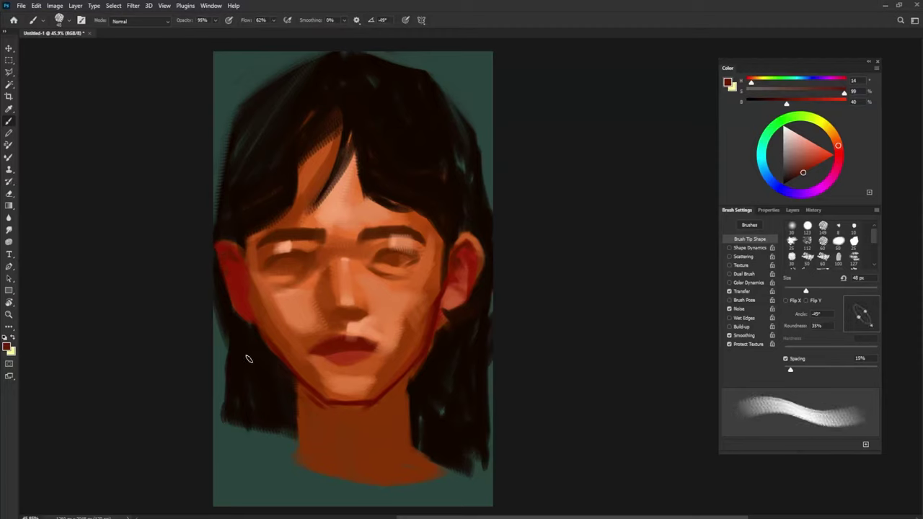
- Lighten the inside of the left ear with sampled orange (H 22, S 69, B 87) and blend it using sampled ear tones
alt+click(304, 297)
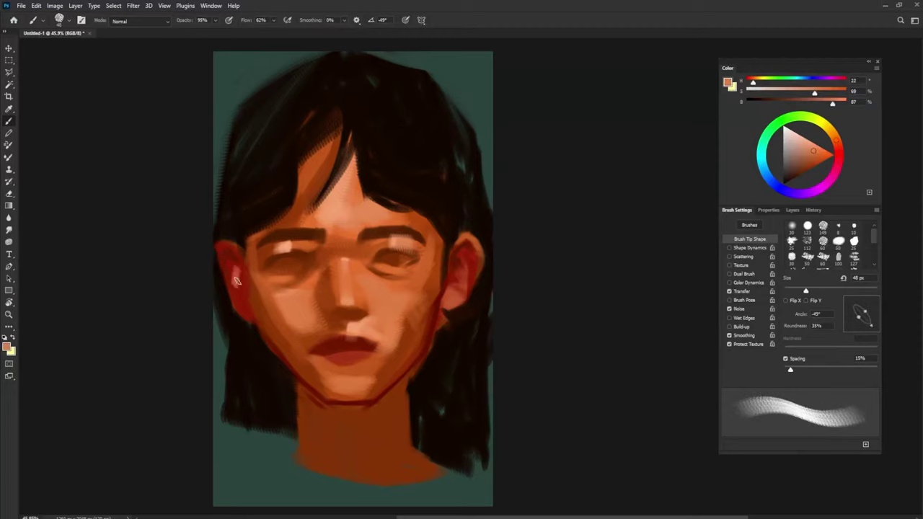
alt+click(240, 285)
drag(246, 284, 239, 303)
alt+click(243, 294)
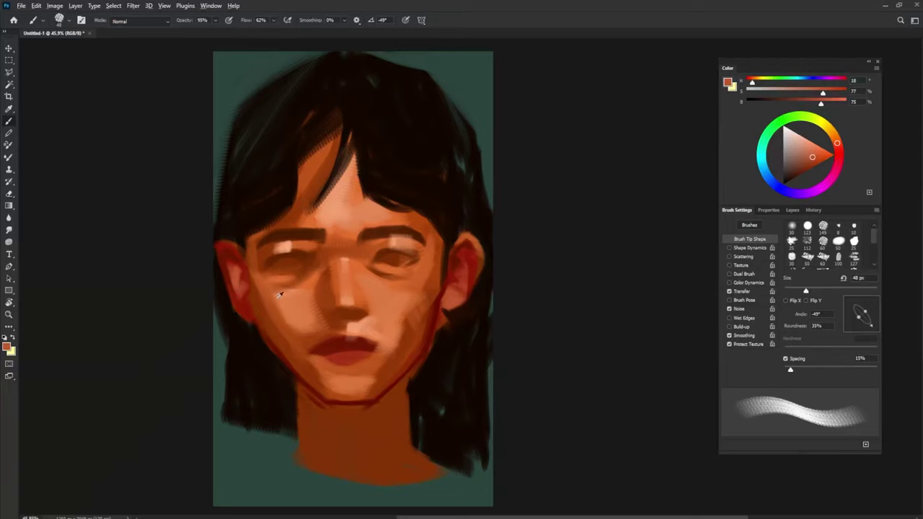
- Soften the face edge beside the left ear and along the left jaw with sampled red-orange (H 15, S 84, B 67), using a 61 px brush at -19°
alt+click(249, 280)
key(shift+Right)
drag(246, 245, 251, 294)
key(shift+Left)
key(shift+Left)
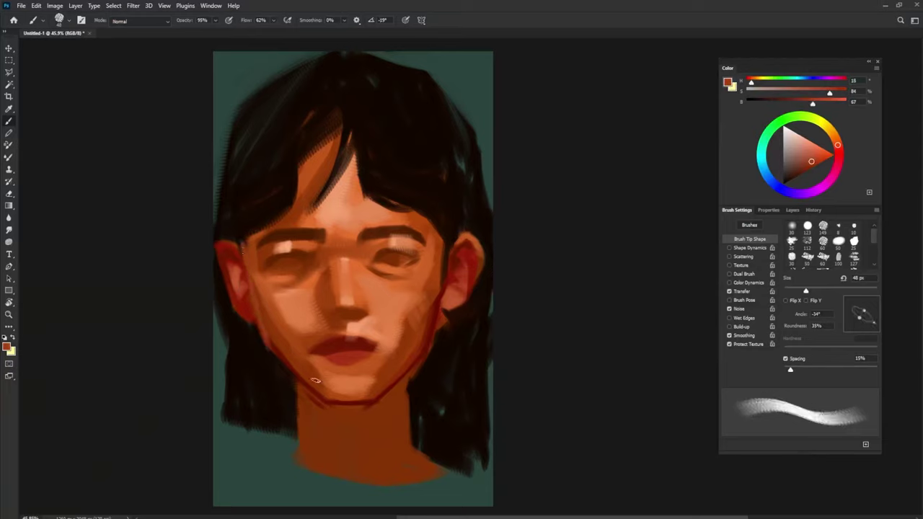
key(shift+Left)
key(bracketright)
key(bracketright)
drag(272, 342, 331, 405)
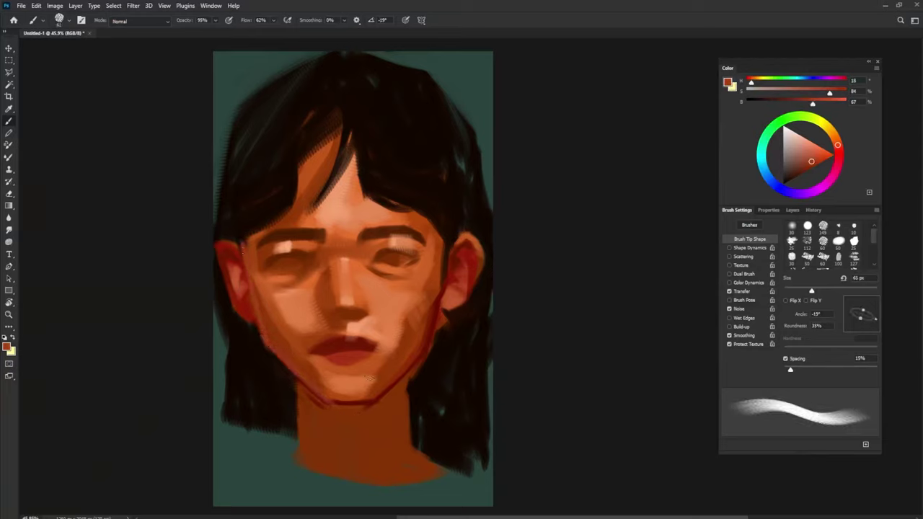
- Blend the shading around the nose and eyes with sampled brown-orange (H 22, S 91, B 64), angling the brush tip to -64°
alt+click(329, 270)
key(shift+Left)
key(shift+Left)
key(shift+Left)
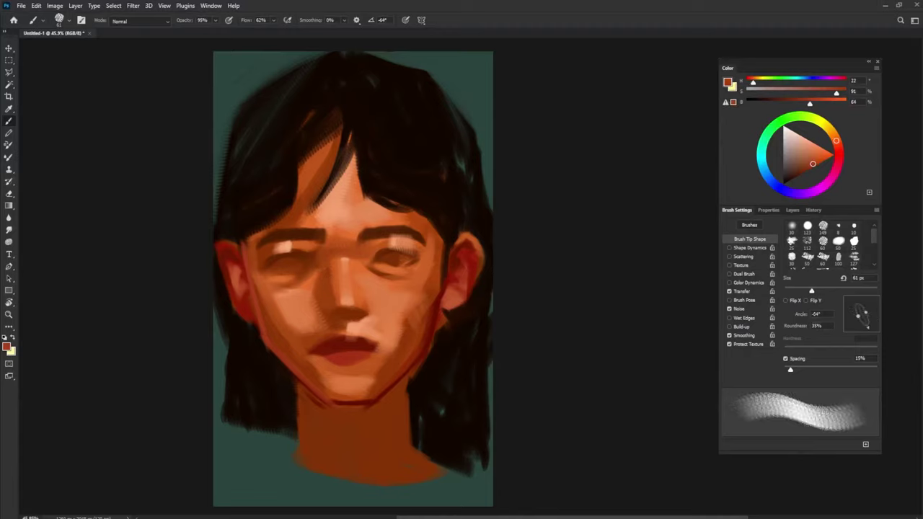
- Spread sampled light orange (H 22, S 60, B 93) across the left upper eyelid with a 78 px brush angled to -19°
alt+click(369, 269)
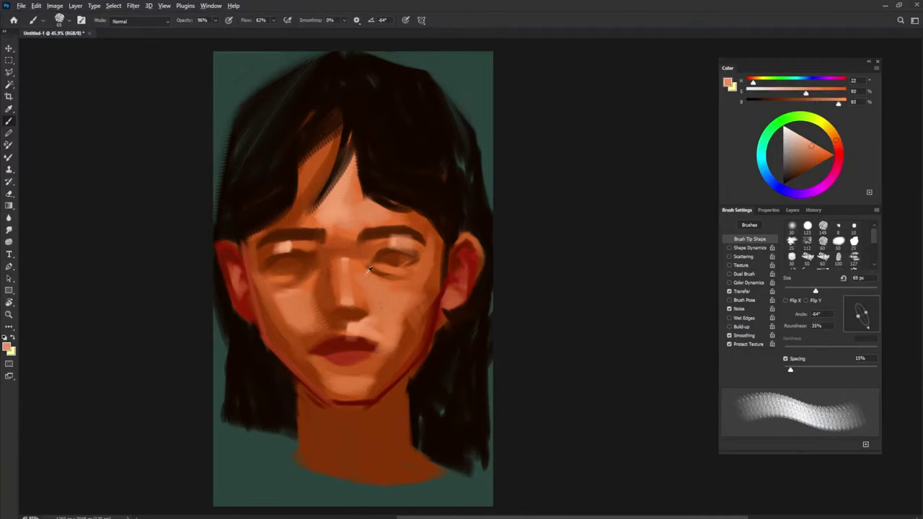
key(shift+Right)
key(shift+Right)
key(shift+Right)
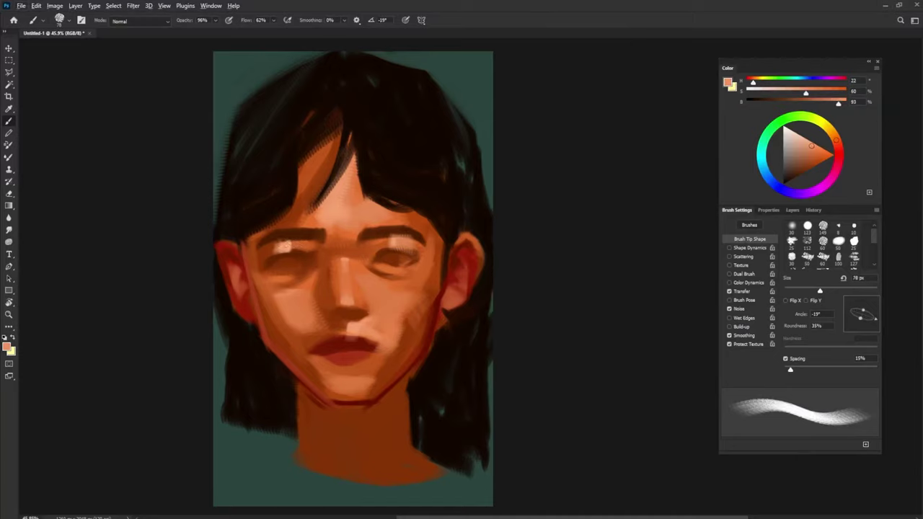
drag(295, 241, 262, 248)
alt+click(299, 241)
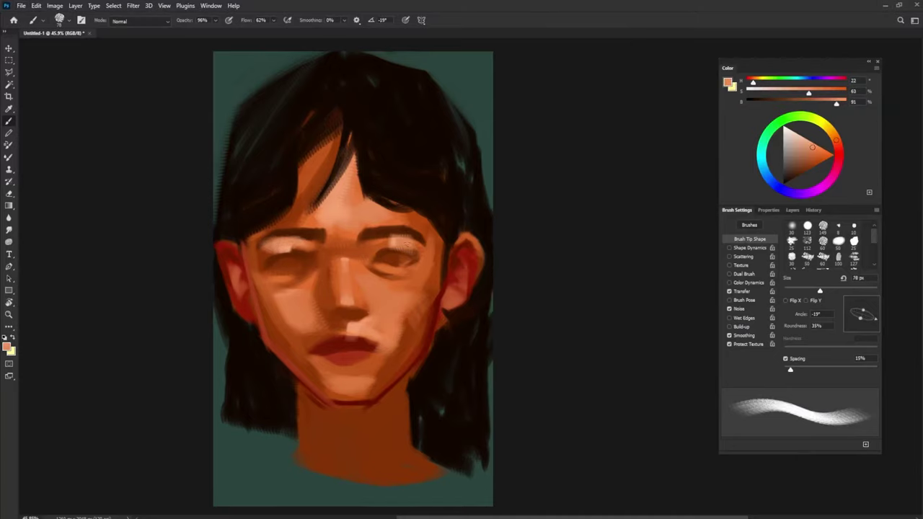
- Blend the right upper eyelid below the brow with sampled skin tones, and sample a brown-orange for the left eye's shadow
alt+click(415, 248)
alt+click(416, 243)
drag(371, 241, 426, 241)
alt+click(427, 246)
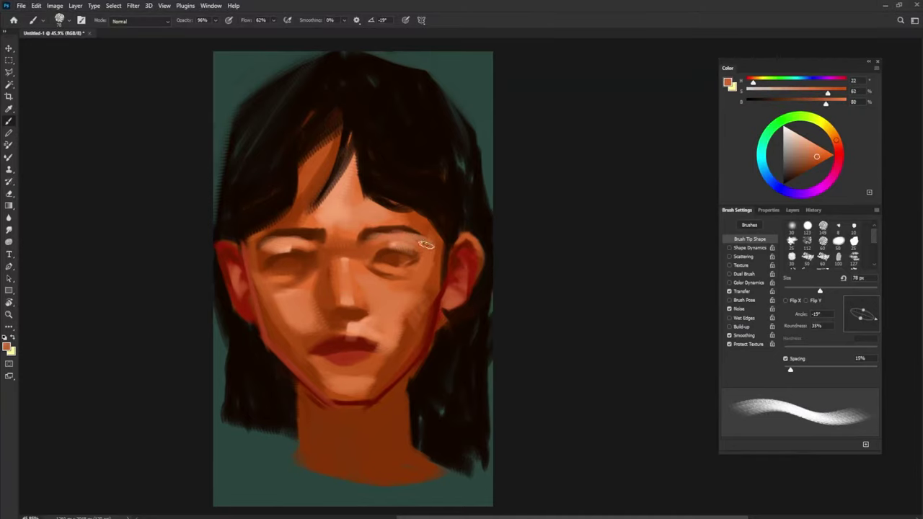
alt+click(276, 251)
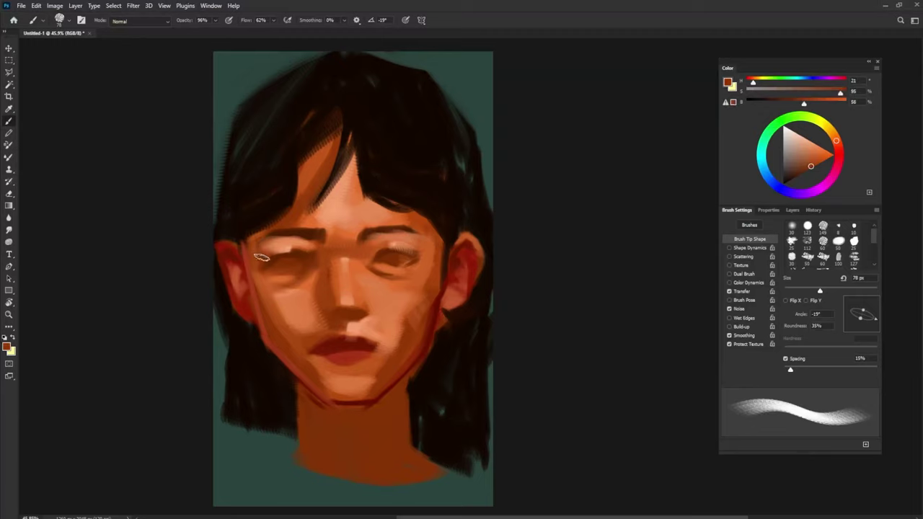
- Repaint the right eyebrow with its sampled dark brown, using a smaller brush with a rotated tip
alt+click(371, 230)
key(shift+Right)
key(shift+Right)
key(shift+Right)
key(shift+Right)
key(bracketleft)
key(bracketleft)
key(bracketleft)
key(bracketleft)
drag(367, 225, 421, 225)
- Refine the right eyebrow's edges and inner end with sampled skin and brow tones, using a 48 px brush at -79°
alt+click(418, 219)
alt+click(367, 241)
mouse_move(363, 240)
mouse_down()
mouse_move(363, 222)
mouse_move(385, 230)
mouse_up()
alt+click(383, 228)
alt+click(362, 244)
drag(372, 240, 379, 241)
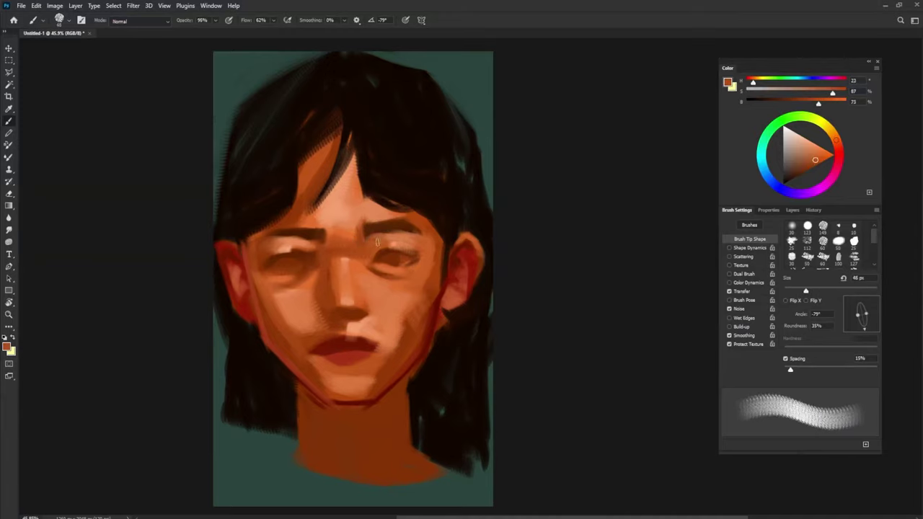
- Touch up both eyebrows with dark brown sampled from the brows and blend their edges with sampled skin tones
alt+click(339, 223)
alt+click(316, 248)
alt+click(308, 234)
drag(270, 233, 323, 229)
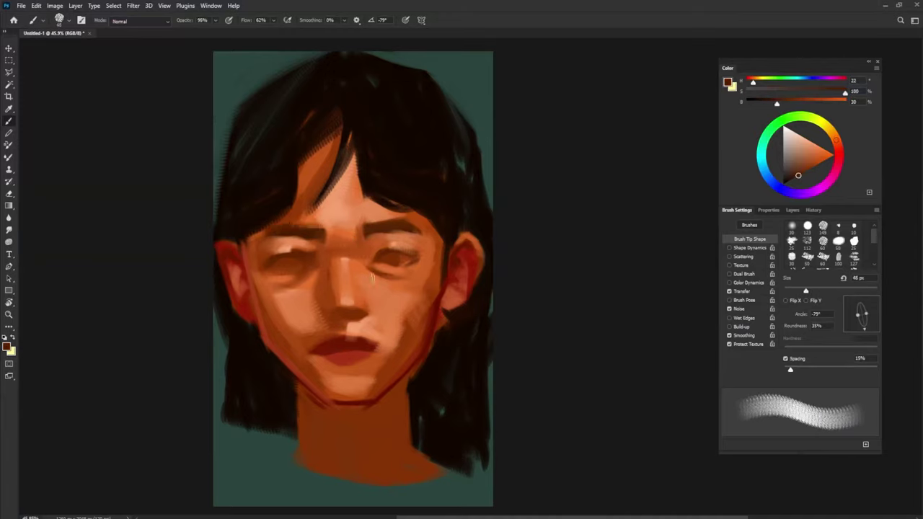
alt+click(404, 218)
drag(418, 232, 386, 233)
alt+click(360, 238)
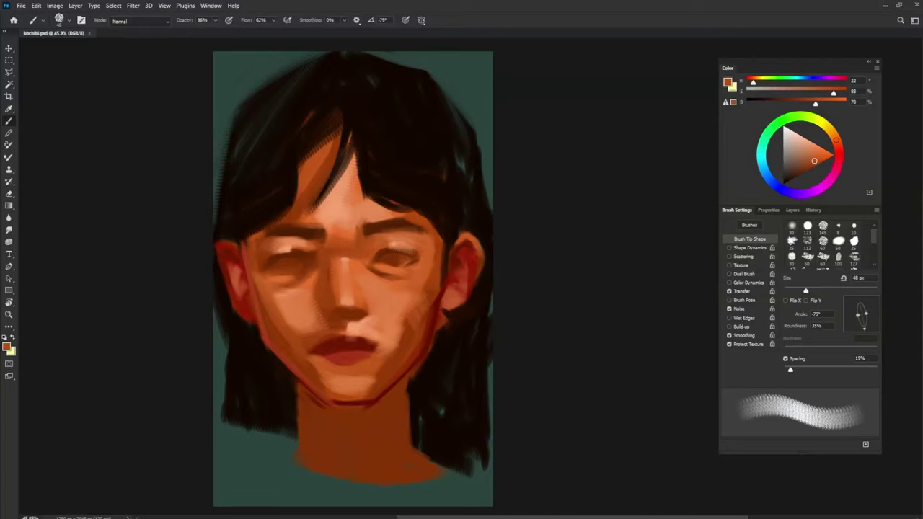
- Lighten the skin under the left eye with sampled orange (H 22, S 68, B 88), using a 61 px brush at 26° and 14% flow
alt+click(285, 292)
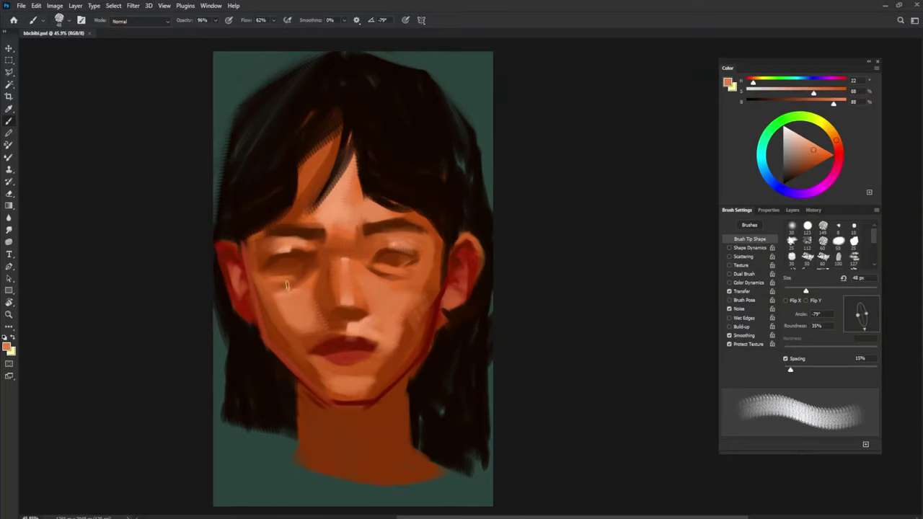
key(shift+Left)
key(shift+Left)
key(shift+Left)
key(shift+Left)
key(shift+Left)
key(shift+Left)
key(shift+Left)
alt+right_click(292, 277)
drag(296, 275, 288, 277)
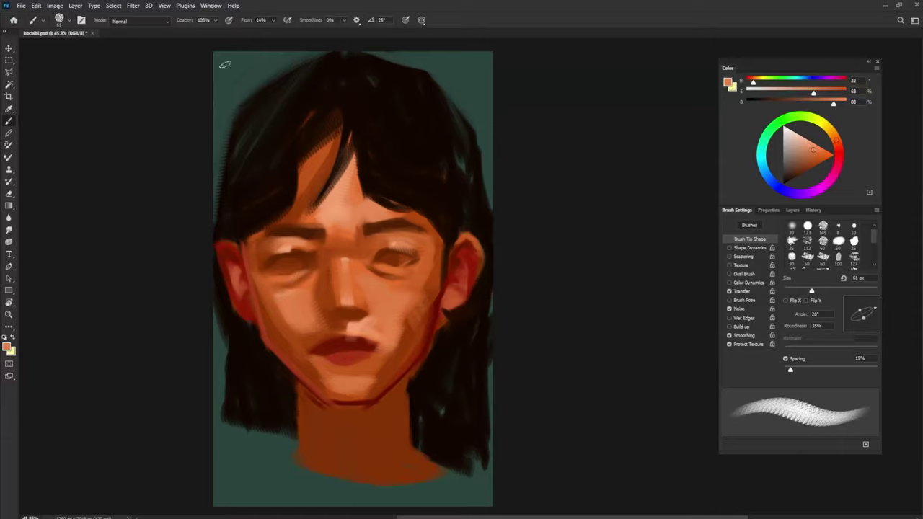
- Trim the edges of the left ear and nearby hair with sampled near-black (H 22, S 94, B 7), angling the tip to -64°
alt+click(230, 310)
key(shift+Right)
key(shift+Right)
key(shift+Right)
key(shift+Right)
key(shift+Right)
key(shift+Right)
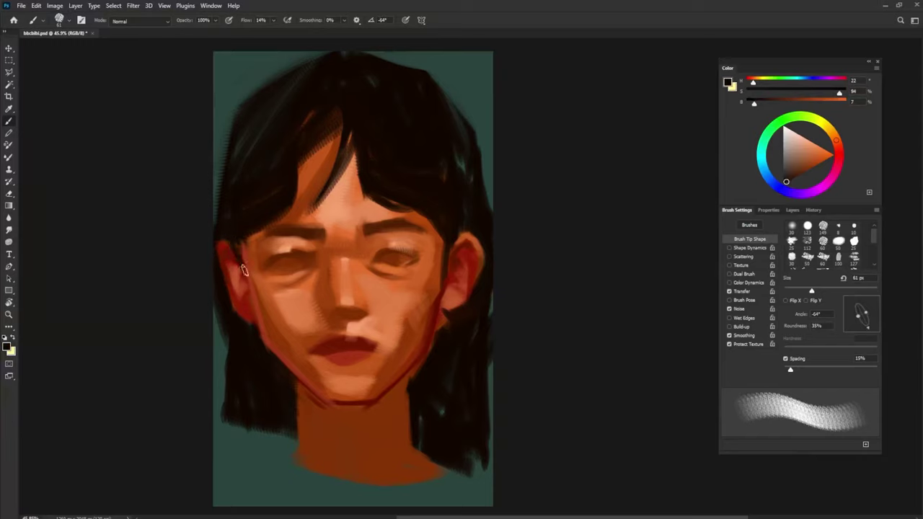
- Extend the lower left hair and outline the shoulders and neckline in near-black, with the brush angled to -19° and enlarged to 78 px
key(shift+Left)
key(shift+Left)
key(shift+Left)
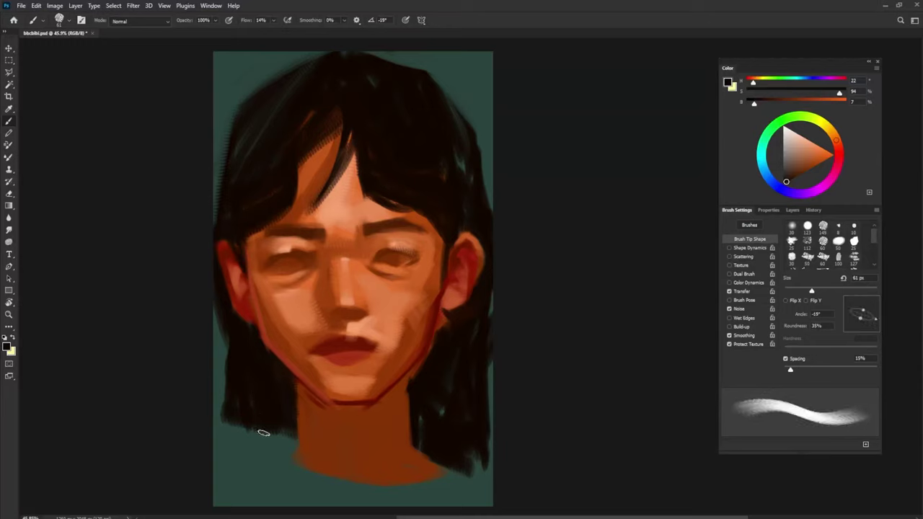
drag(264, 433, 272, 433)
mouse_move(225, 341)
mouse_down()
mouse_move(231, 444)
mouse_move(234, 419)
mouse_move(267, 430)
mouse_move(247, 441)
mouse_move(283, 440)
mouse_move(209, 458)
mouse_up()
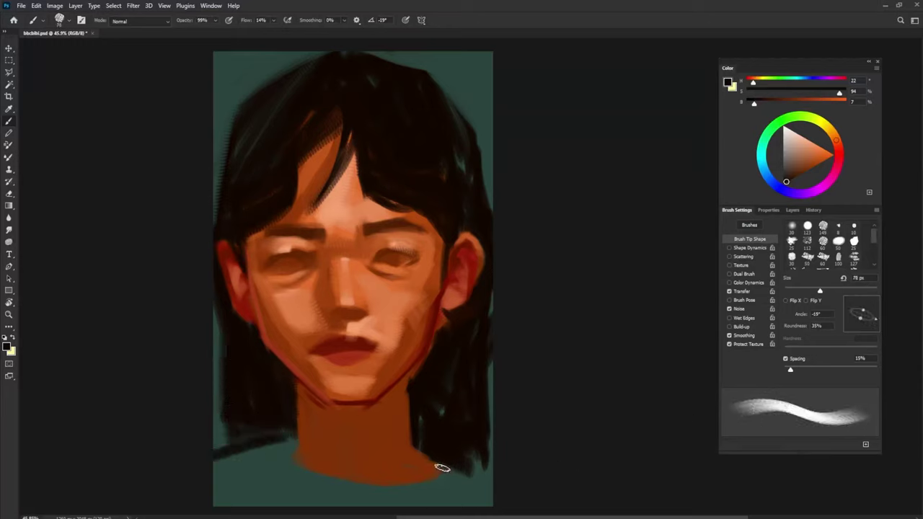
drag(294, 437, 292, 460)
mouse_move(293, 460)
mouse_down()
mouse_move(442, 468)
mouse_move(482, 486)
mouse_up()
- Fill the shirt below the neckline with near-black, using a 109 px brush at 100% flow
alt+right_click(472, 481)
drag(257, 25, 332, 41)
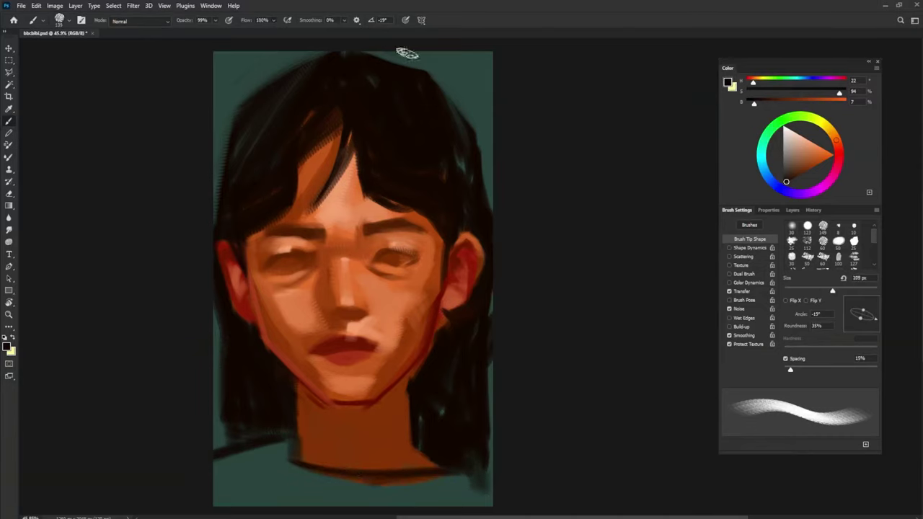
mouse_move(278, 451)
mouse_down()
mouse_move(203, 475)
mouse_move(288, 445)
mouse_move(285, 466)
mouse_move(323, 474)
mouse_move(475, 482)
mouse_move(436, 512)
mouse_move(431, 482)
mouse_move(373, 516)
mouse_move(353, 513)
mouse_move(351, 476)
mouse_move(292, 516)
mouse_move(280, 452)
mouse_move(223, 499)
mouse_move(204, 503)
mouse_move(239, 473)
mouse_move(218, 508)
mouse_up()
- Fill the green gaps in the hair on both sides of the neck with near-black, with the tip rotated to 11°
key(shift+Left)
key(shift+Left)
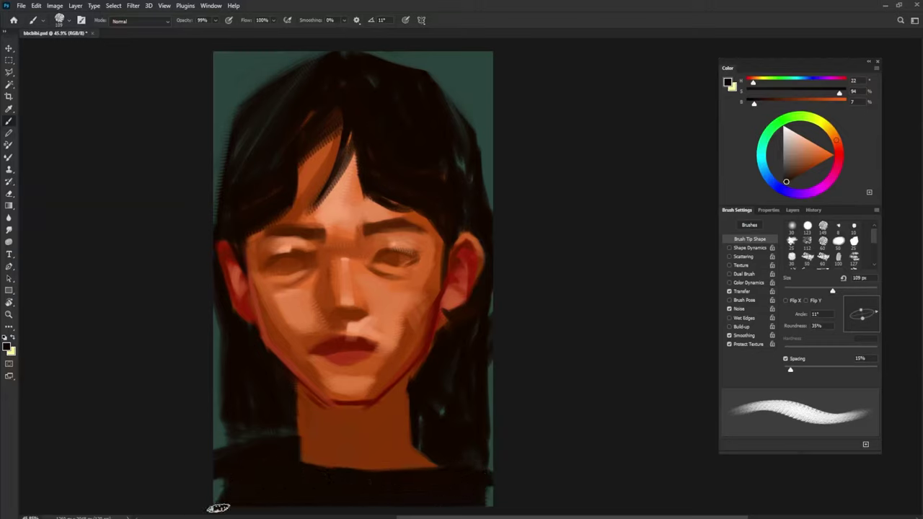
mouse_move(219, 425)
mouse_down()
mouse_move(221, 302)
mouse_move(215, 422)
mouse_move(268, 437)
mouse_move(287, 387)
mouse_move(287, 431)
mouse_move(287, 402)
mouse_up()
drag(433, 410, 430, 415)
drag(449, 342, 435, 364)
mouse_move(447, 311)
mouse_down()
mouse_move(413, 375)
mouse_move(427, 358)
mouse_move(411, 395)
mouse_move(411, 383)
mouse_move(411, 444)
mouse_move(448, 486)
mouse_up()
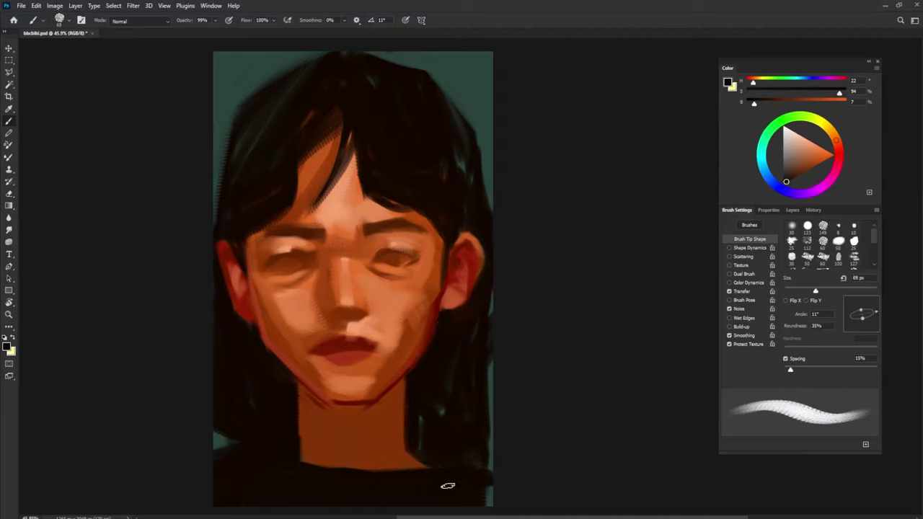
drag(492, 314, 488, 486)
alt+right_click(426, 406)
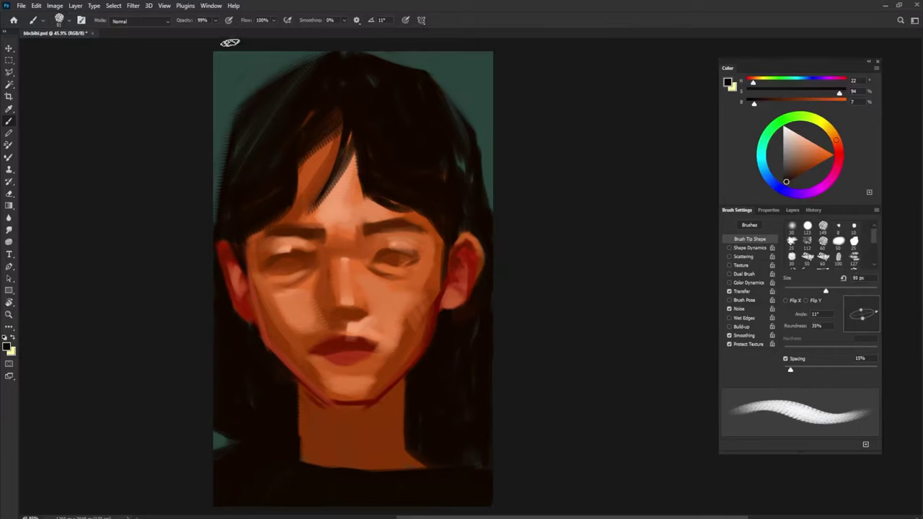
- Darken the left eye's outer lash line with near-black, using a 39 px brush at 41° and 24% flow
key(shift+2)
key(shift+4)
alt+right_click(325, 273)
key(shift+Left)
key(shift+Left)
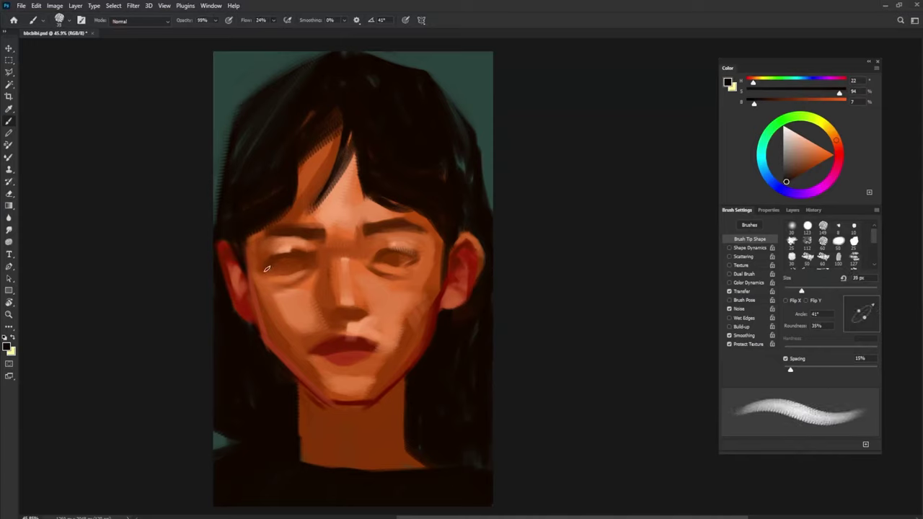
- Darken the right eye's outer corner with near-black, rotating the brush tip to -34°
key(shift+Left)
key(shift+Left)
key(shift+Left)
key(shift+Left)
key(shift+Left)
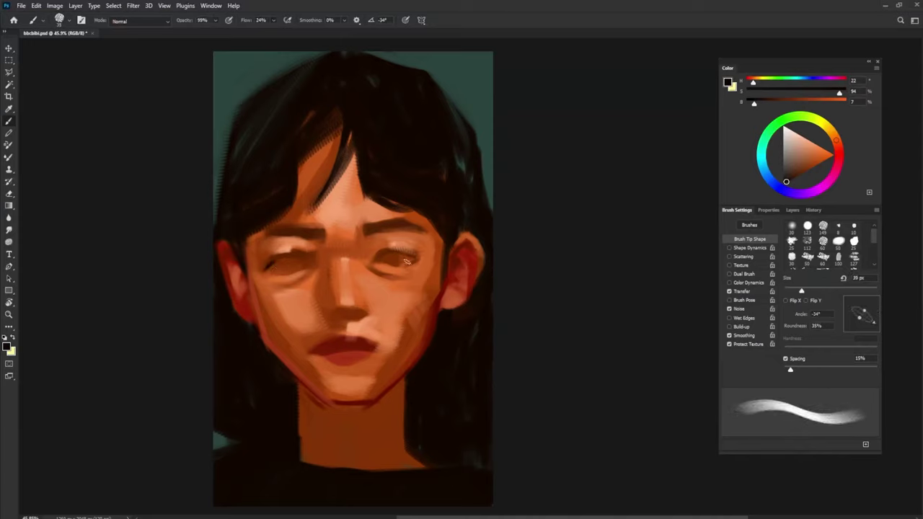
- Draw the dark upper lash lines across both eyes with the tip at -4°, refining them with a 21 px brush
key(shift+Right)
key(shift+Right)
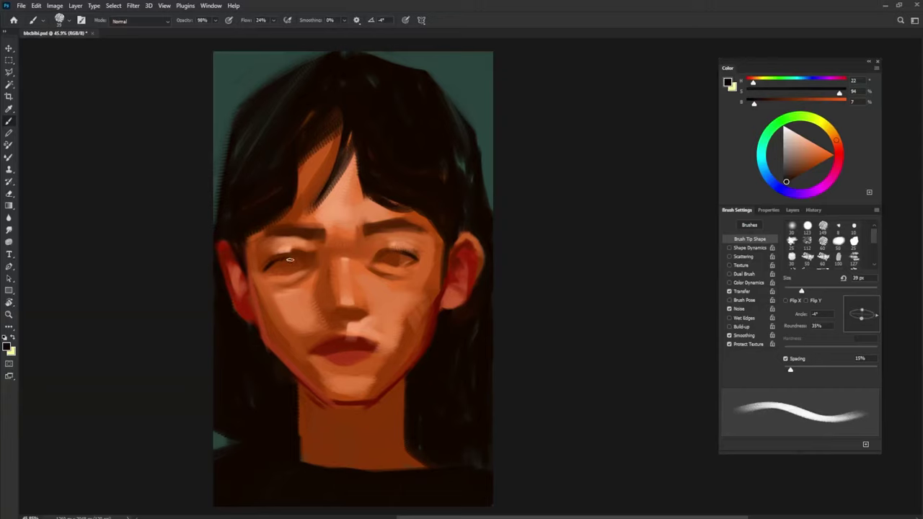
key(bracketleft)
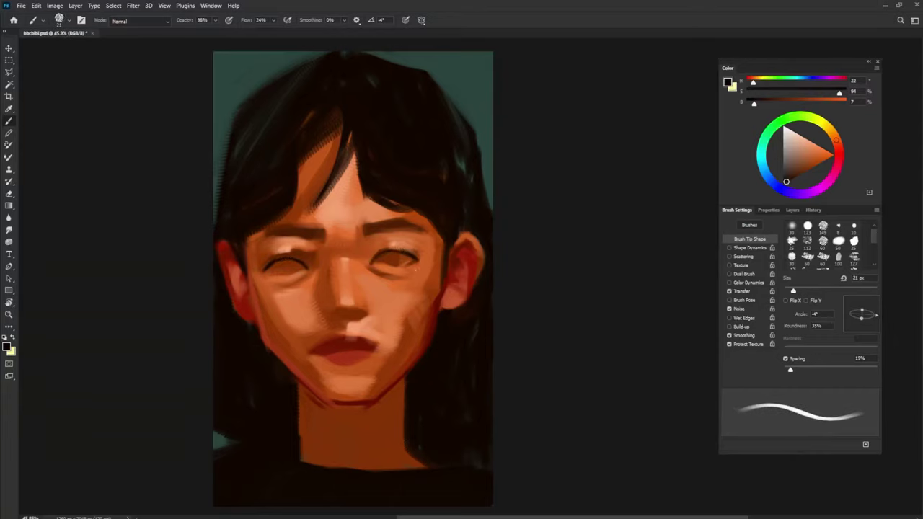
key(bracketright)
- Paint saturated red (H 14, S 100, B 78) along both upper eyelid creases with a 35 px brush at 26°
alt+click(433, 268)
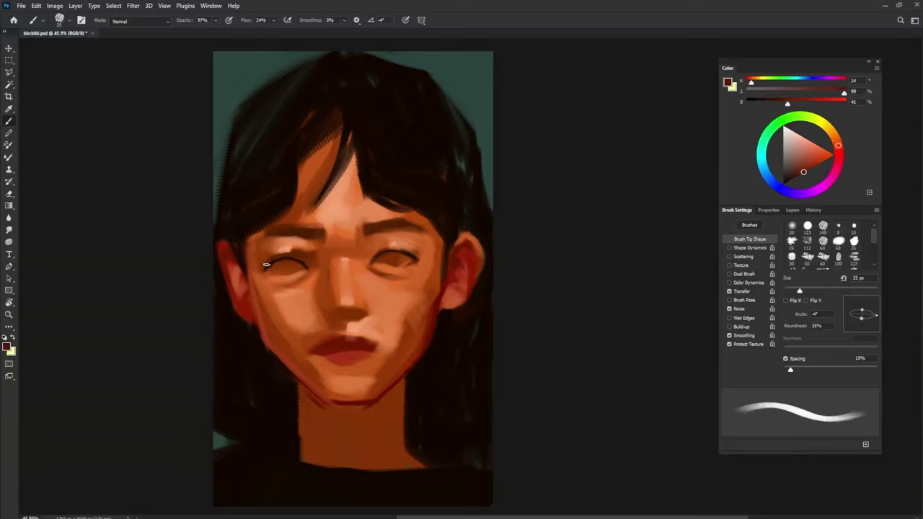
key(shift+Left)
key(shift+Left)
click(823, 161)
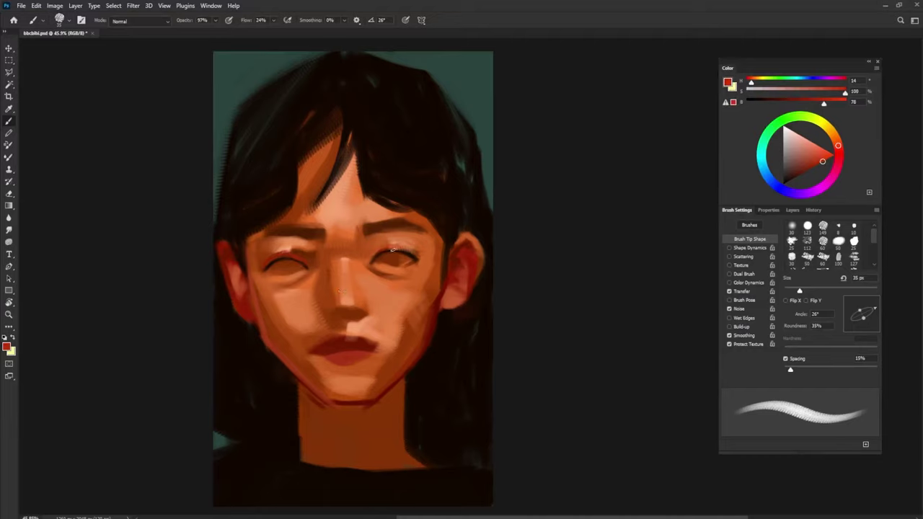
drag(393, 251, 415, 257)
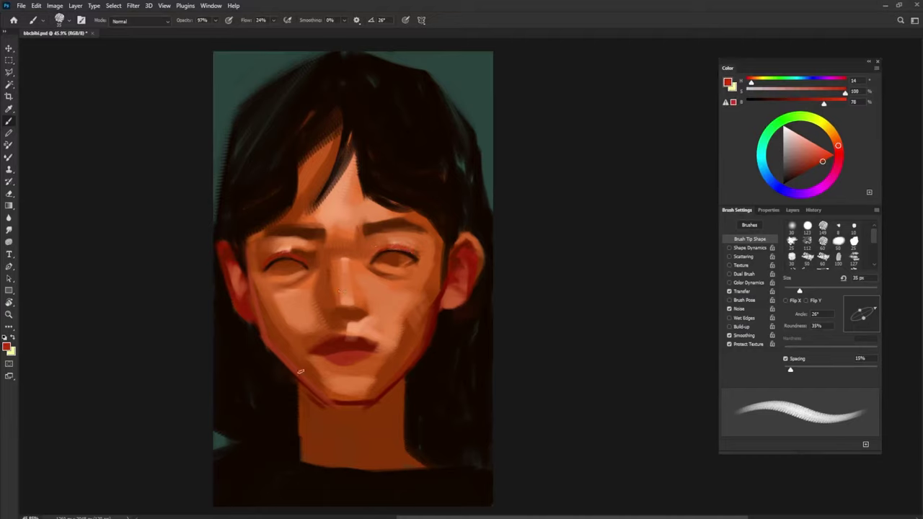
- Lighten the eyelids between crease and lash line with sampled light orange (H 22, S 55, B 95), angling the tip to -4°
alt+click(385, 286)
key(shift+Right)
key(shift+Right)
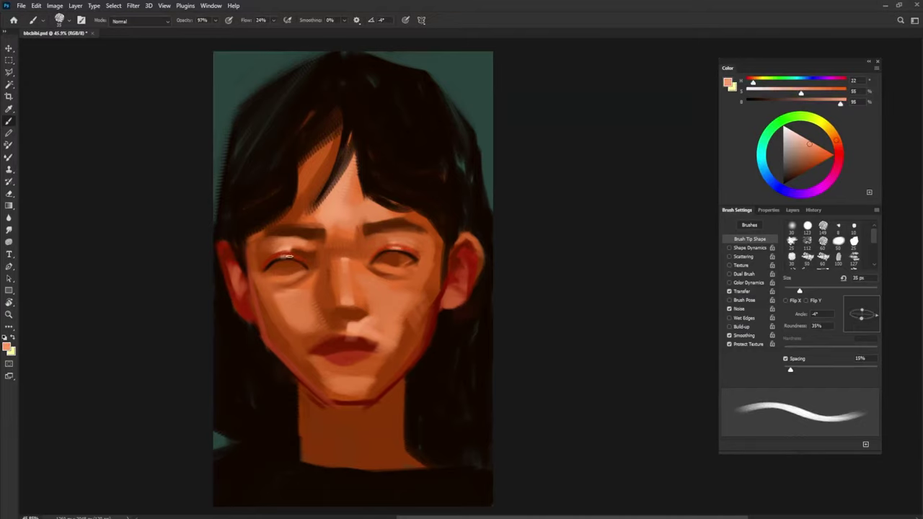
- Deepen the right eyelid crease out to its outer end with dark red (H 15, S 100, B 38), rotating the tip to follow the curve
alt+click(467, 241)
alt+click(468, 233)
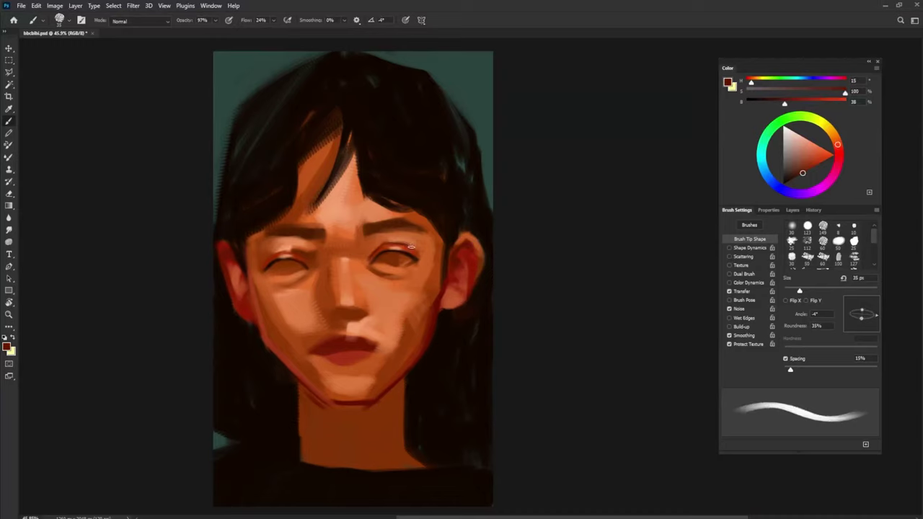
key(shift+Right)
key(shift+Right)
- Deepen the left eyelid crease with the same dark red, rotating the tip through 56°, 11° and -34° to follow the curve
key(shift+Left)
key(shift+Left)
key(shift+Left)
key(shift+Left)
key(shift+Left)
key(shift+Left)
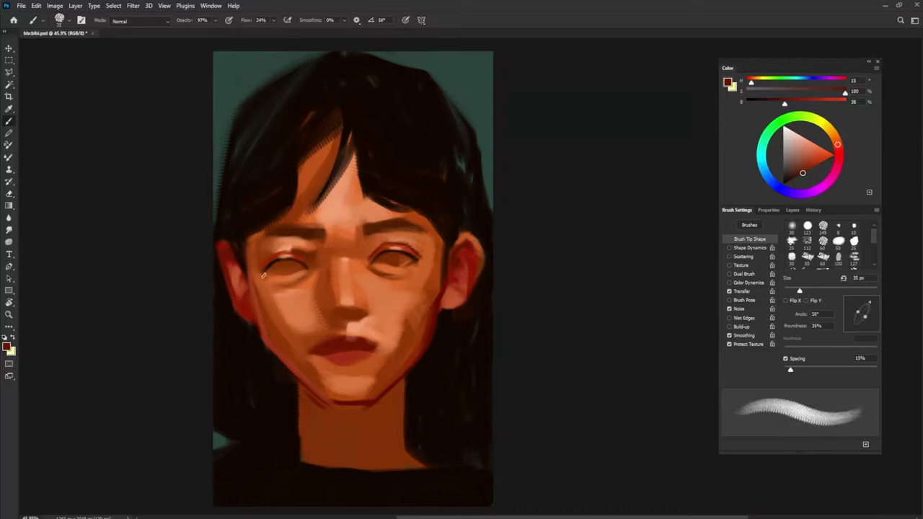
key(shift+Right)
key(shift+Right)
key(shift+Right)
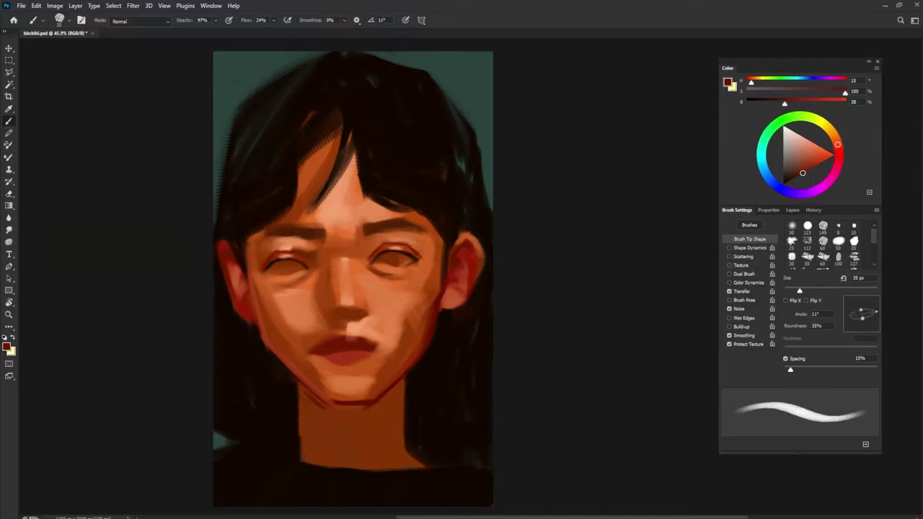
key(shift+Right)
key(shift+Right)
key(shift+Right)
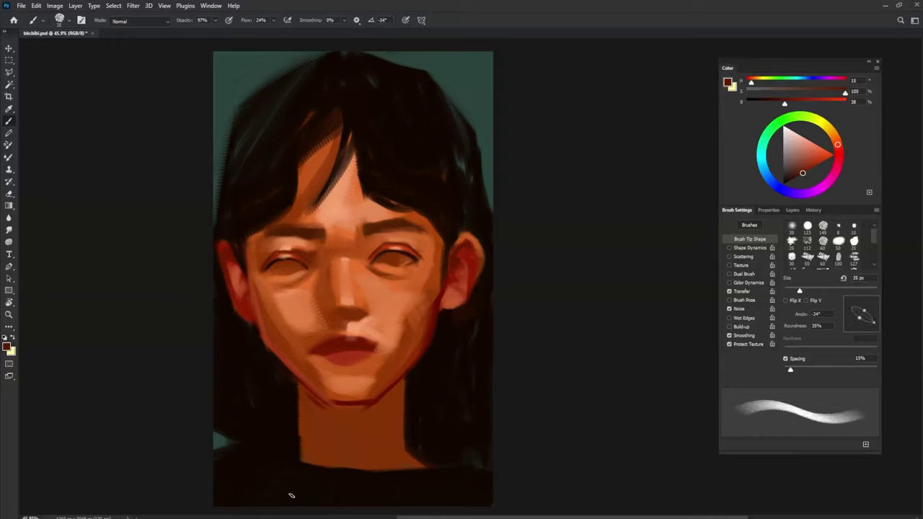
drag(296, 278, 301, 278)
- Touch up the left eyebrow's outer part with its sampled dark brown (H 22, S 100, B 30), using a 46 px brush at 11°
alt+click(291, 231)
key(shift+Left)
key(shift+Left)
key(shift+Left)
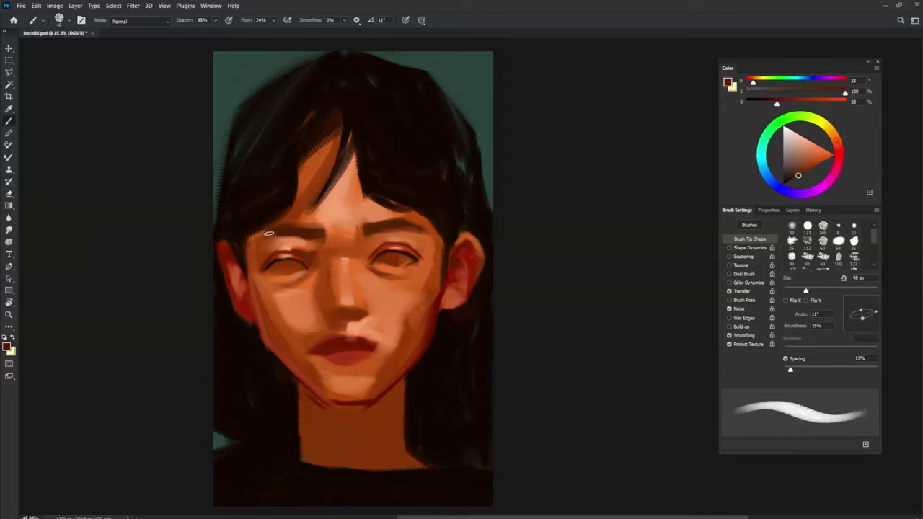
- Shade both eye areas with sampled brown-orange (H 21, S 86, B 64) at -19°, enlarging the brush from 21 px to 39 px
alt+click(258, 249)
mouse_move(269, 233)
mouse_down()
mouse_move(262, 241)
mouse_move(287, 242)
mouse_move(278, 243)
mouse_up()
key(shift+Right)
key(shift+Right)
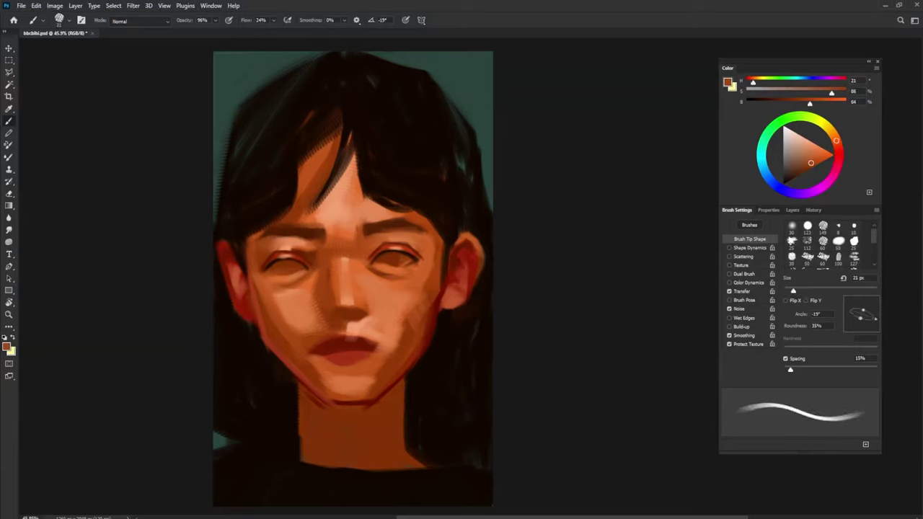
key(bracketright)
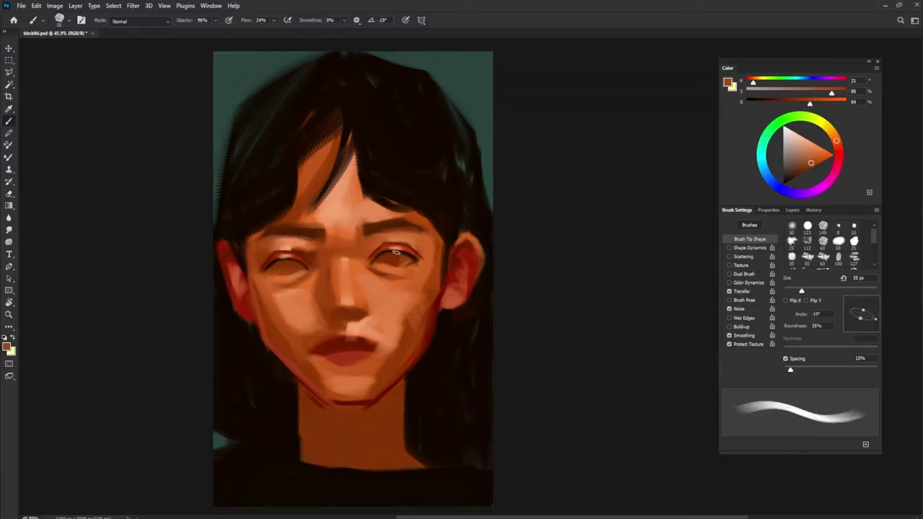
- Refine the skin around the right eye with sampled brow and skin tones, using a 61 px brush turned from -19° to 11°
alt+click(408, 226)
alt+click(407, 232)
key(bracketright)
key(bracketright)
alt+click(428, 263)
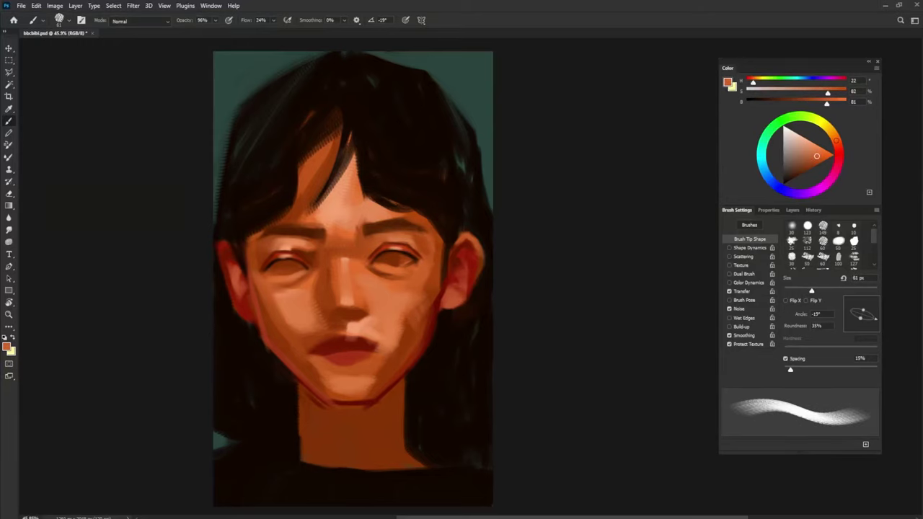
alt+click(407, 308)
key(shift+Left)
key(shift+Left)
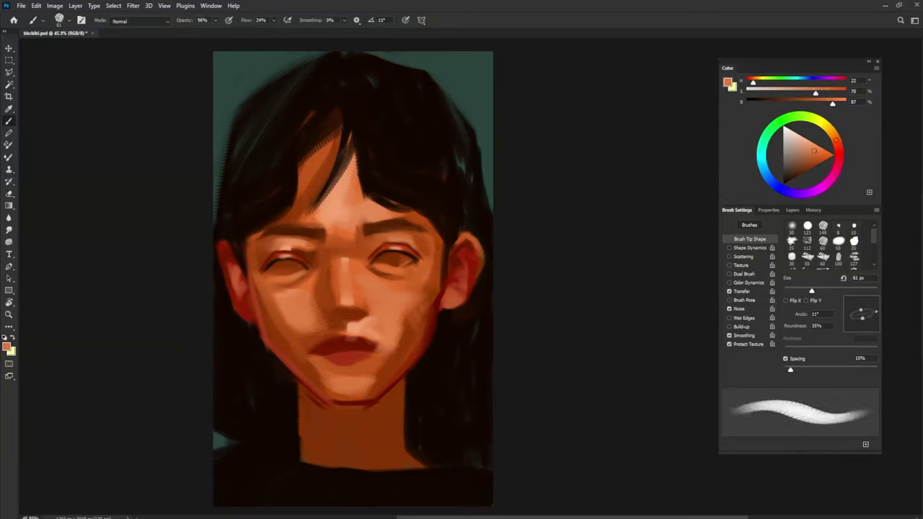
- Soften the left cheek's outer edge with sampled orange (H 22, S 70, B 87), using a 48 px brush at -4°
key(bracketleft)
key(bracketleft)
key(Left)
key(Left)
key(Left)
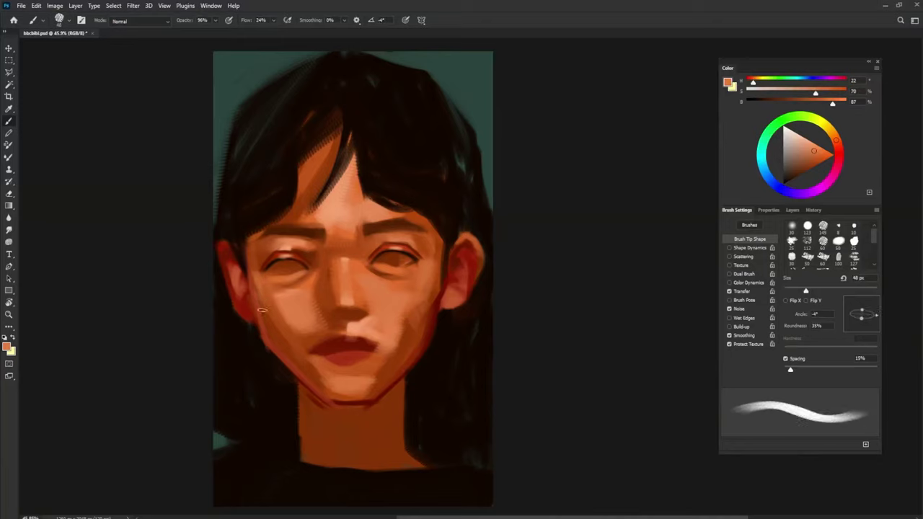
mouse_move(263, 310)
mouse_down()
mouse_move(264, 289)
mouse_move(272, 303)
mouse_up()
alt+right_click(435, 295)
- Brighten the right cheek below the eye with light orange sampled beside the nose (H 22, S 55), rotating the tip
alt+click(372, 317)
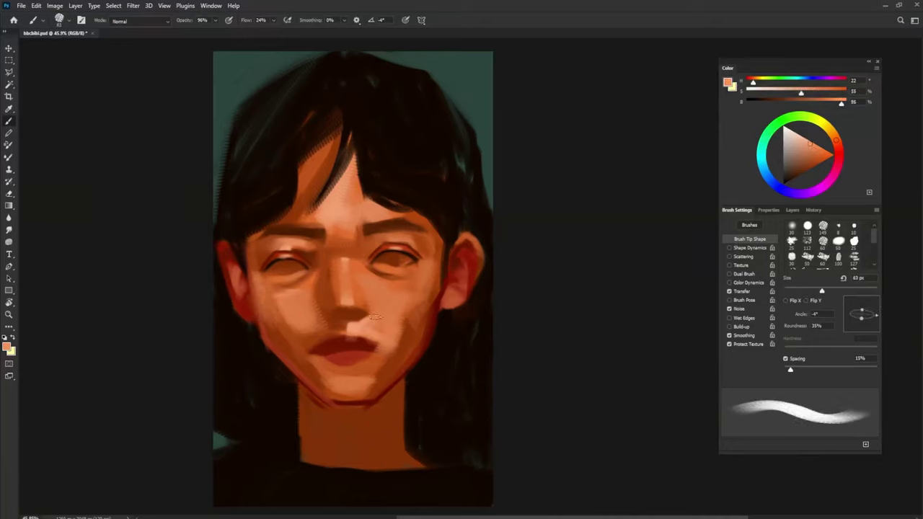
key(shift+Left)
key(shift+Left)
key(shift+Left)
mouse_move(375, 277)
mouse_down()
mouse_move(382, 296)
mouse_move(407, 285)
mouse_up()
- Blend the cheeks with sampled light orange skin tones, using a 78 px brush rotated to 116°
alt+click(393, 297)
key(shift+Left)
key(shift+Left)
key(shift+Left)
key(shift+Left)
key(shift+Left)
alt+click(289, 296)
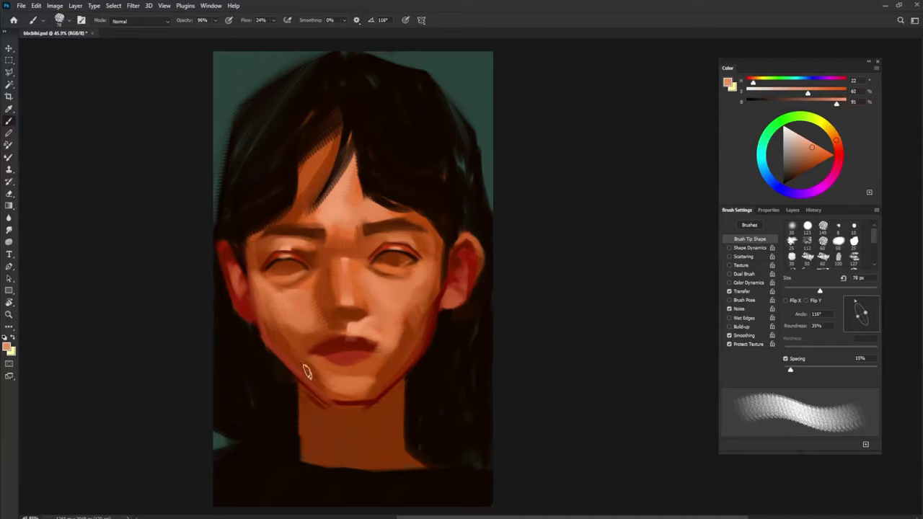
- Smooth the skin under the left eye and at the right eye's inner corner with sampled orange, reducing the brush to 52 px
alt+click(280, 299)
key(shift+Left)
key(shift+Left)
drag(309, 286, 372, 245)
key([)
key(shift+Left)
key(shift+Left)
key(shift+Left)
key(shift+Left)
key(shift+Right)
key(shift+Right)
key(shift+Right)
key(shift+Right)
key(shift+Right)
key(shift+Right)
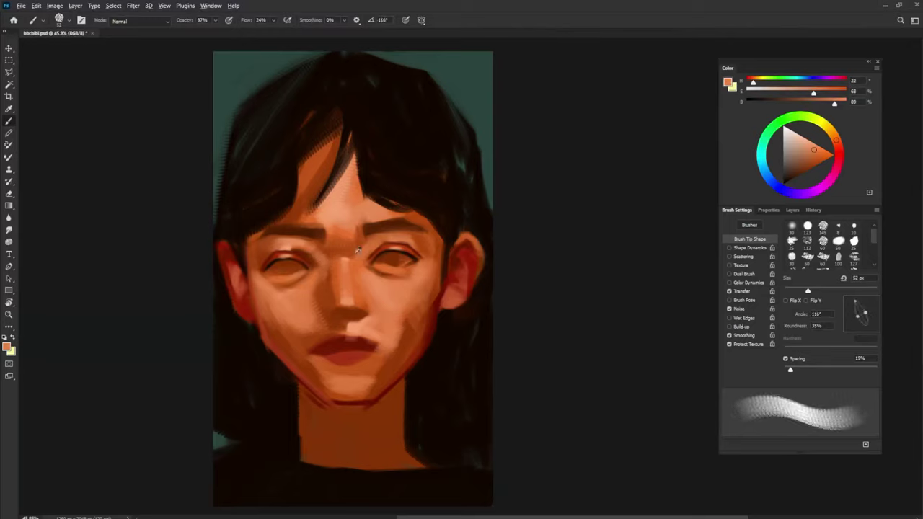
- Trim the left eyebrow's inner end and blend the skin between the brows with sampled oranges, enlarging the brush to 78 px
alt+click(372, 248)
alt+click(326, 230)
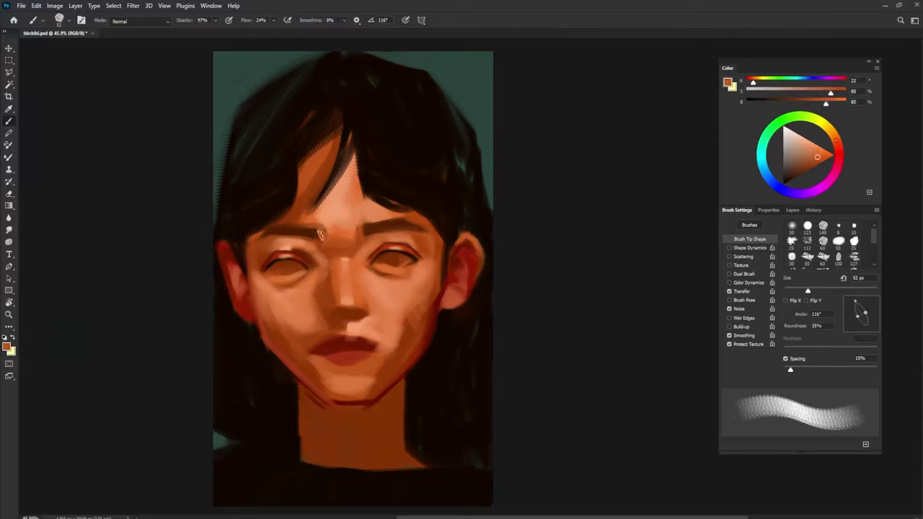
alt+click(333, 235)
key(bracketright)
key(bracketright)
alt+click(341, 248)
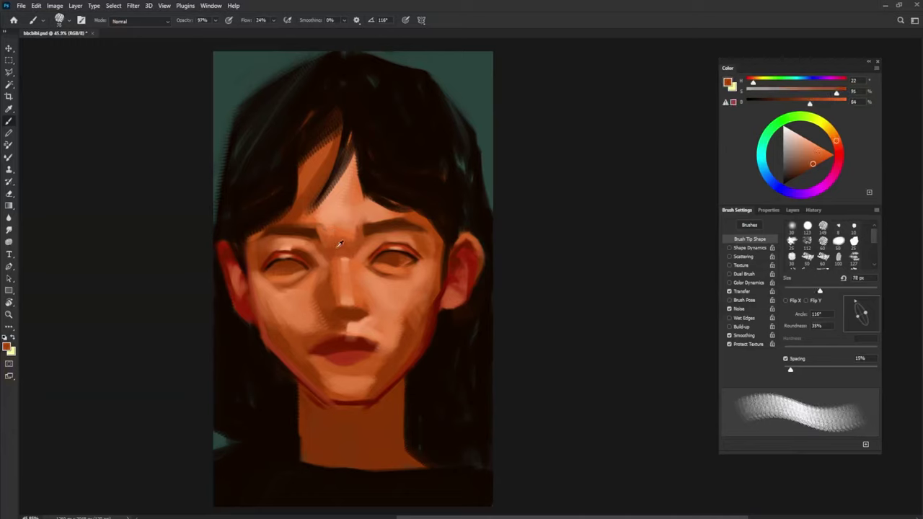
- Blend the area between the brows into the nose bridge with sampled forehead and nose tones, rotating the tip to -169°
key(shift+Left)
key(shift+Left)
key(shift+Left)
key(shift+Left)
key(shift+Left)
alt+click(342, 218)
drag(338, 242, 347, 251)
alt+click(337, 263)
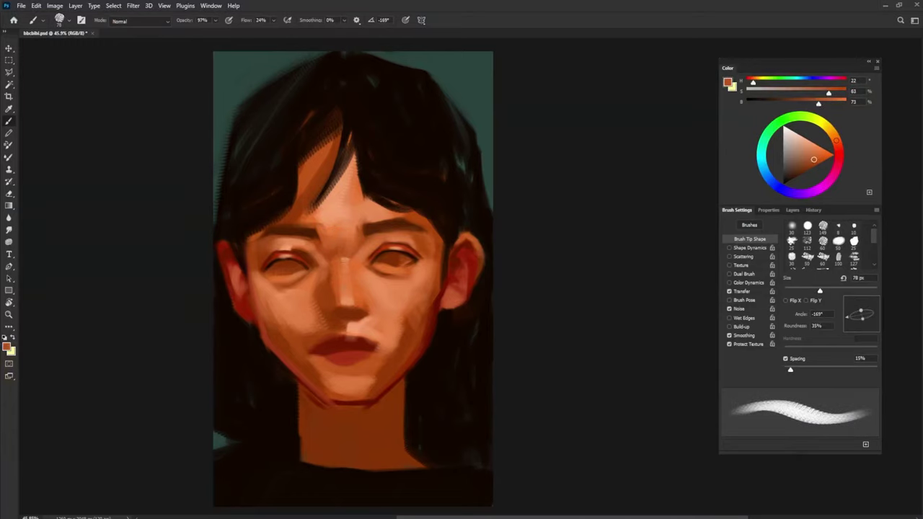
- Blend the nose bridge beside the right eye's inner corner with sampled oranges, rotating the brush tip to -139°
key(bracketleft)
key(bracketleft)
key(bracketleft)
key(bracketleft)
key(bracketleft)
key(bracketleft)
alt+click(359, 250)
key(shift+Left)
key(shift+Left)
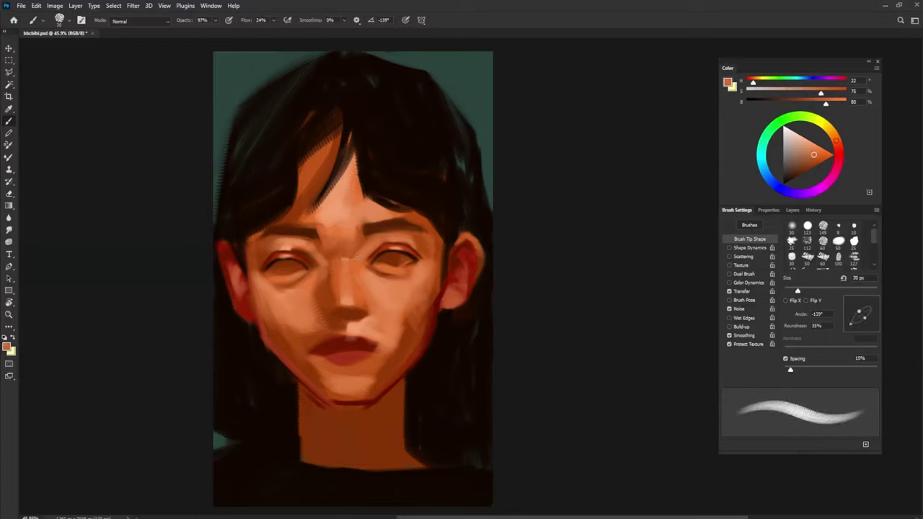
alt+click(344, 317)
drag(363, 255, 412, 228)
alt+click(363, 241)
alt+click(360, 246)
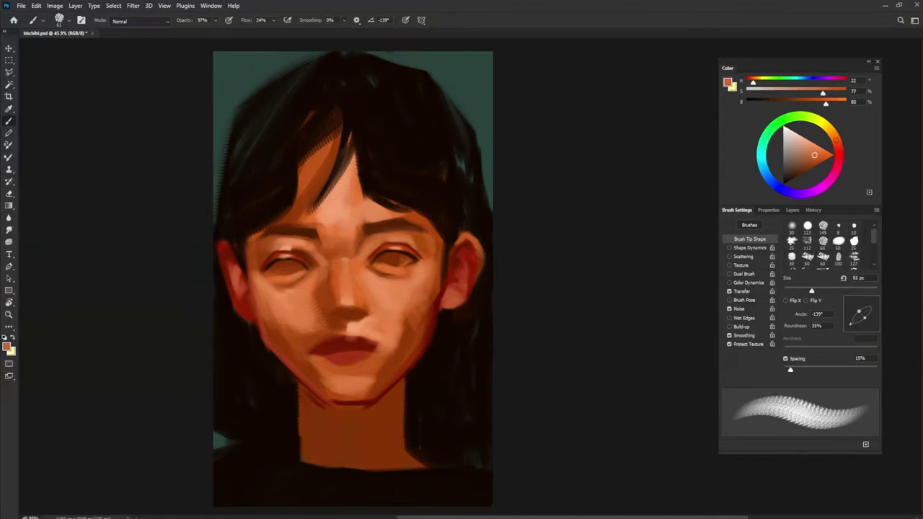
- Refine the nose bridge and the shaded side of the nose with sampled oranges, using a 61 px brush
alt+click(438, 303)
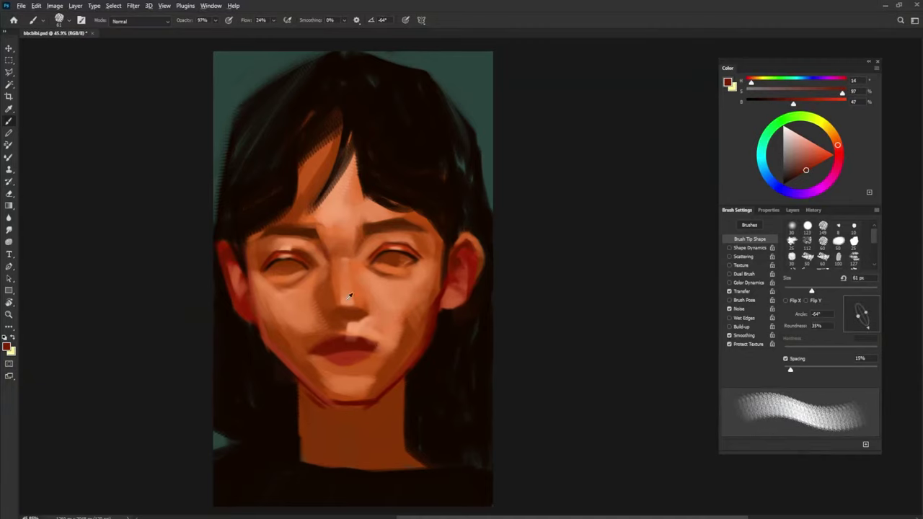
alt+click(344, 251)
alt+click(337, 252)
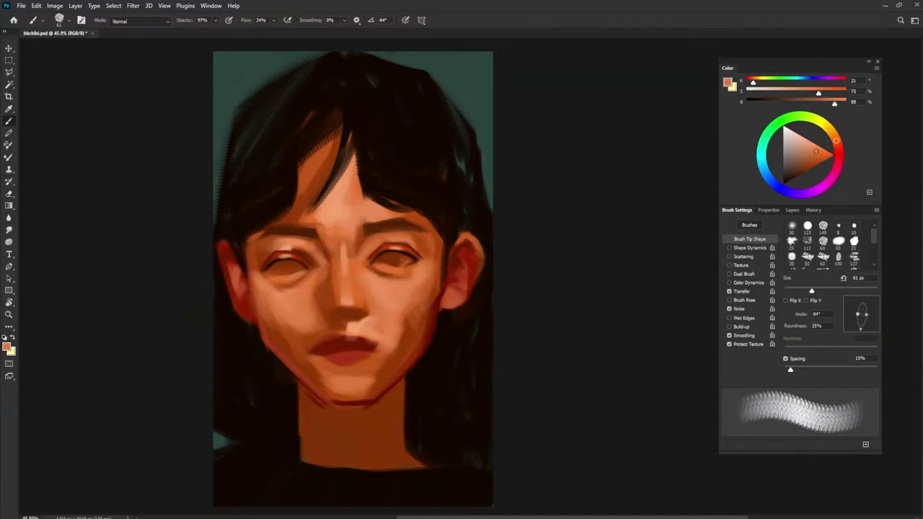
alt+click(331, 306)
alt+click(313, 316)
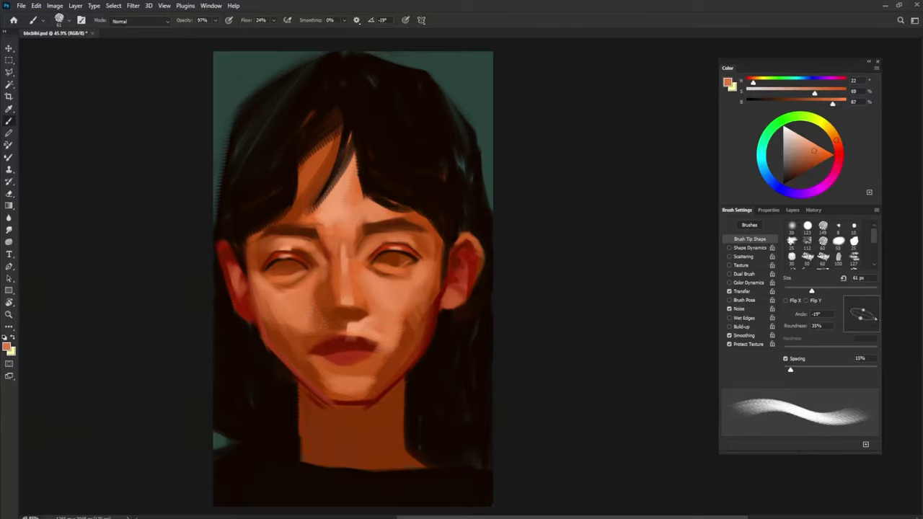
- Highlight the left eye's inner corner and soften the skin under the right eye with sampled light oranges, using a 52 px brush
alt+click(353, 322)
key([)
key(shift+Right)
key(shift+Right)
key(shift+Right)
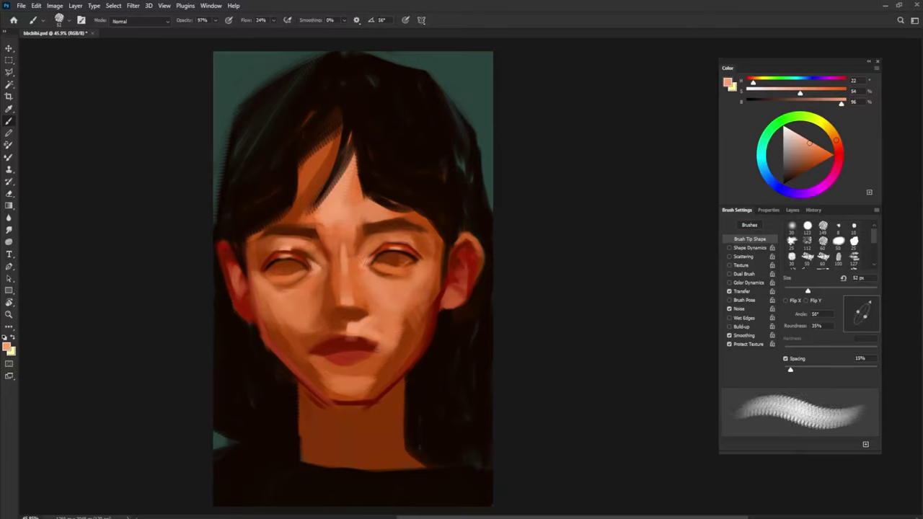
drag(391, 277, 388, 278)
alt+click(383, 273)
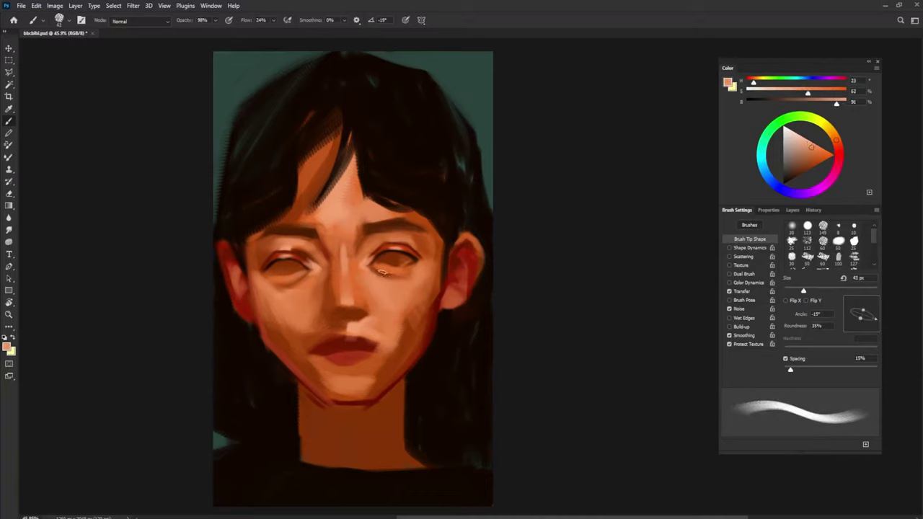
- Fill both eyeballs with orange sampled from the right cheek, using a brush angled at -19°
alt+click(406, 259)
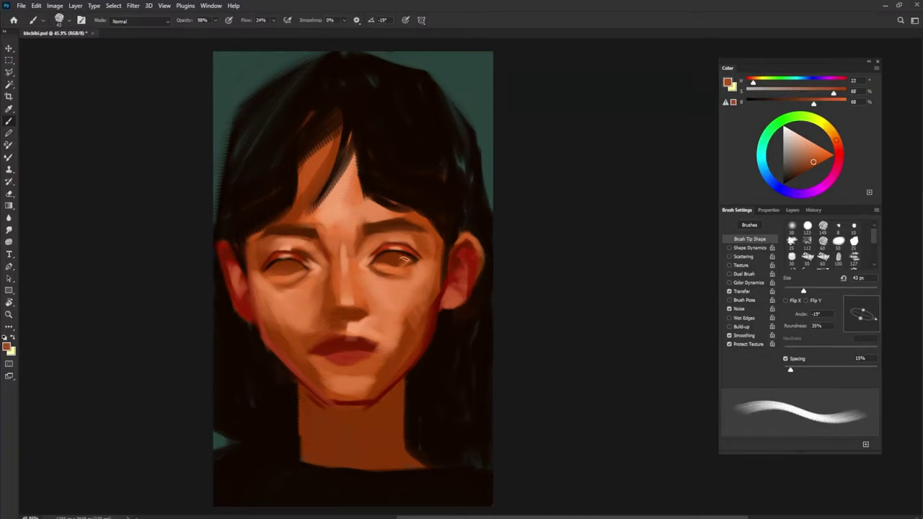
drag(380, 263, 398, 257)
alt+click(398, 290)
mouse_move(398, 290)
mouse_down()
mouse_move(400, 262)
mouse_move(388, 262)
mouse_move(409, 263)
mouse_up()
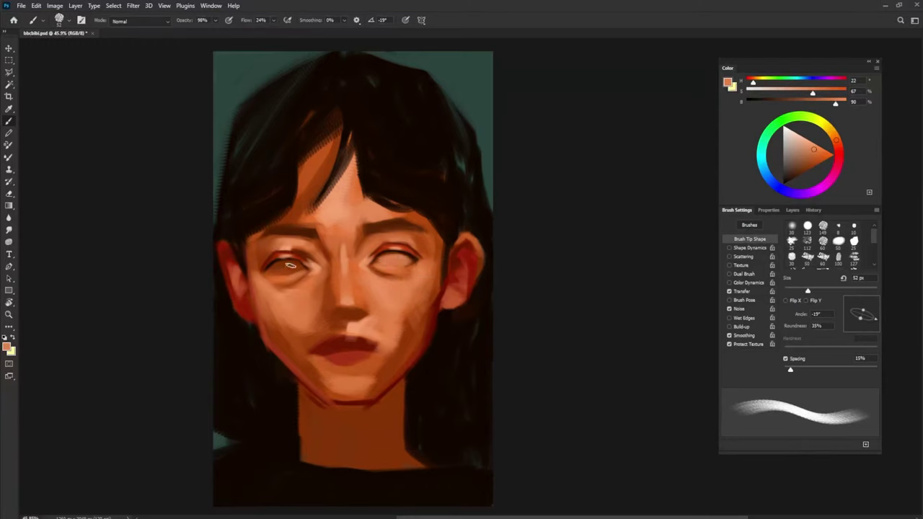
mouse_move(290, 265)
mouse_down()
mouse_move(274, 270)
mouse_move(301, 265)
mouse_move(276, 269)
mouse_up()
- Outline the lower lids of both eyes with dark red sampled from the right jaw edge, using a 43 px brush
alt+click(433, 300)
key(bracketleft)
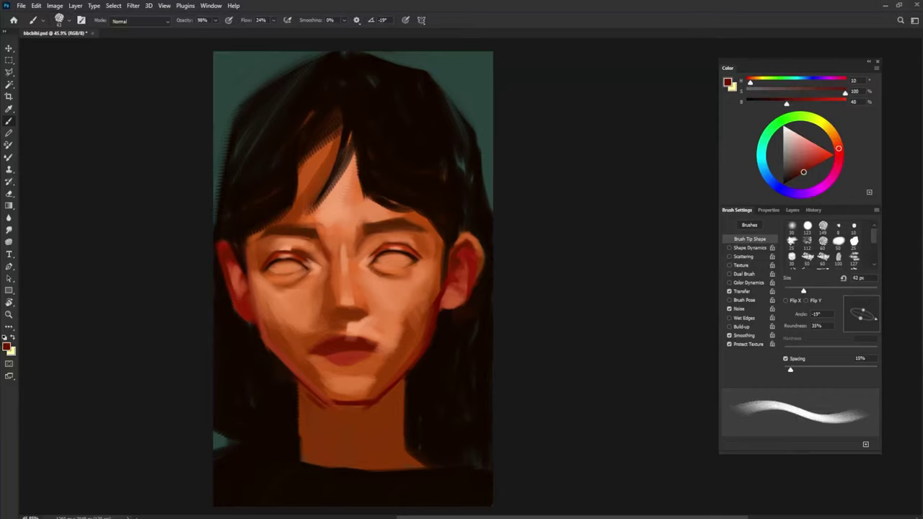
key(shift+Left)
mouse_move(378, 268)
mouse_down()
mouse_move(401, 272)
mouse_move(418, 260)
mouse_up()
key(shift+Right)
drag(266, 273, 284, 279)
key(shift+Left)
key(shift+Right)
- Clean up the lower lids and eyeballs with light orange sampled from the right eye, using a 30 px tip at 11°
alt+click(394, 263)
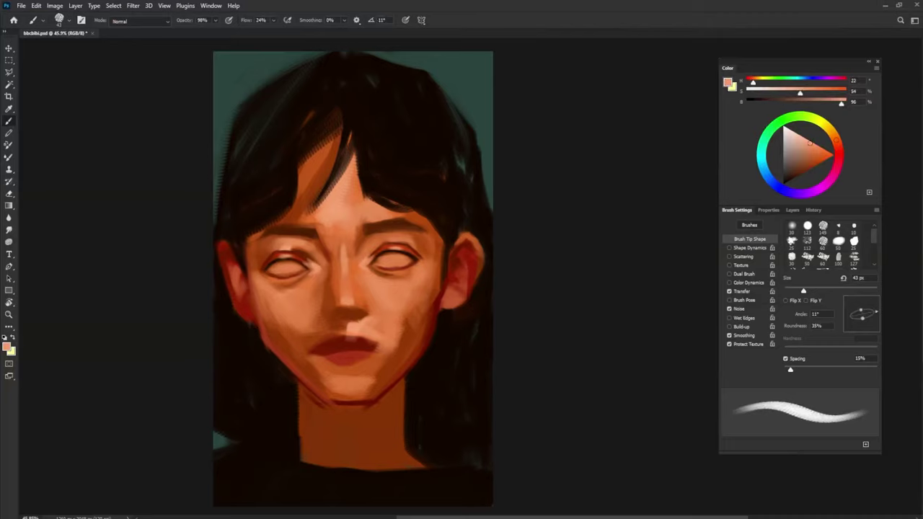
key(bracketleft)
key(bracketleft)
key(bracketleft)
key(shift+Right)
key(shift+Right)
key(shift+Right)
key(shift+Right)
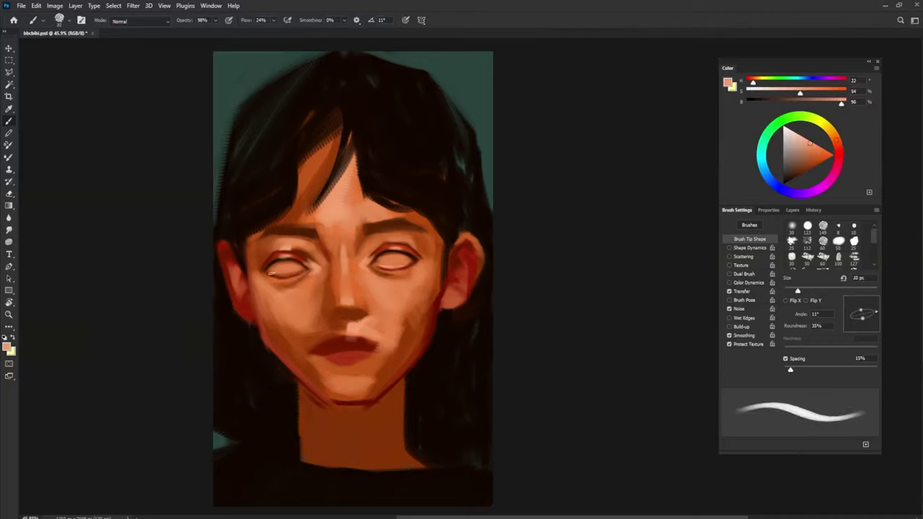
key(bracketright)
key(bracketright)
key(bracketright)
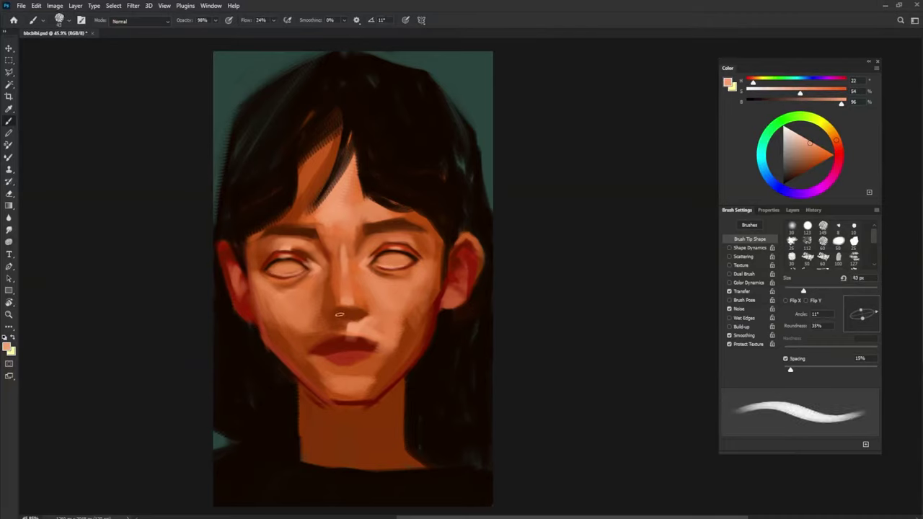
- Paint the nostrils with sampled dark brown, using a 39 px brush
alt+click(346, 326)
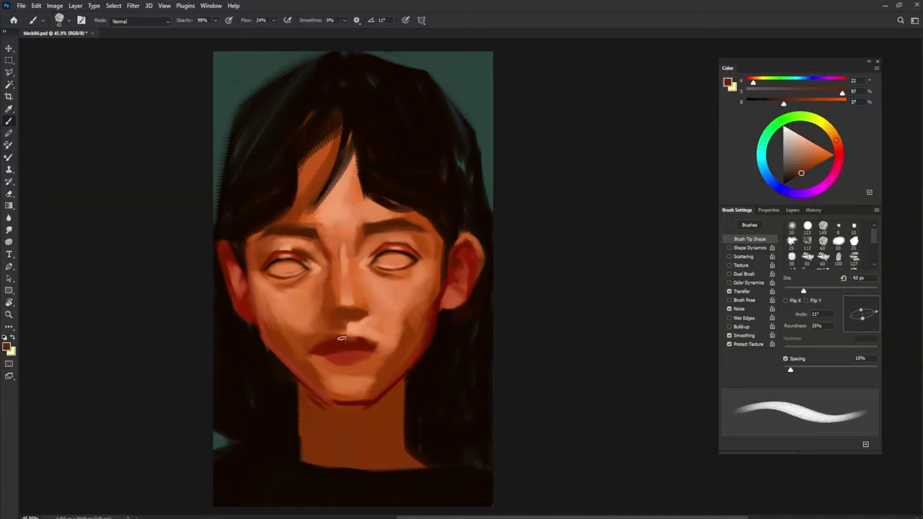
key(bracketleft)
key(shift+Left)
key(shift+Left)
key(shift+Left)
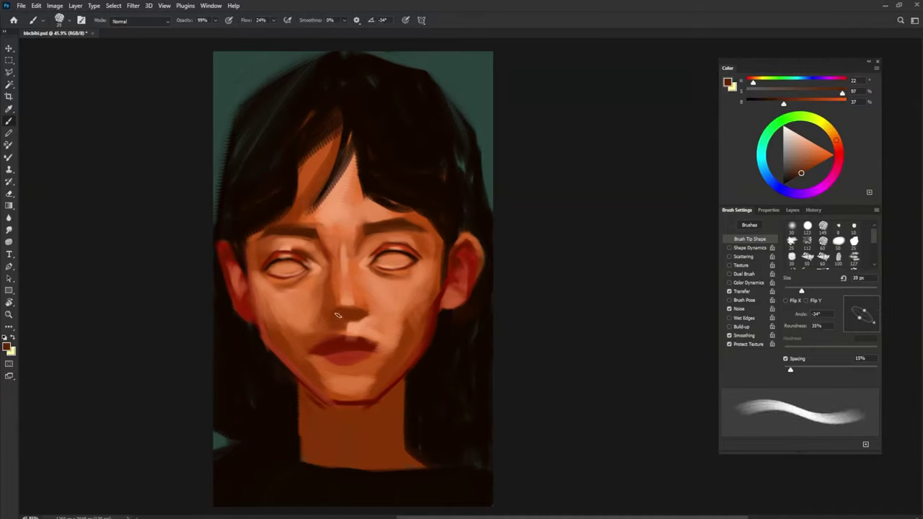
alt+click(454, 257)
alt+click(339, 316)
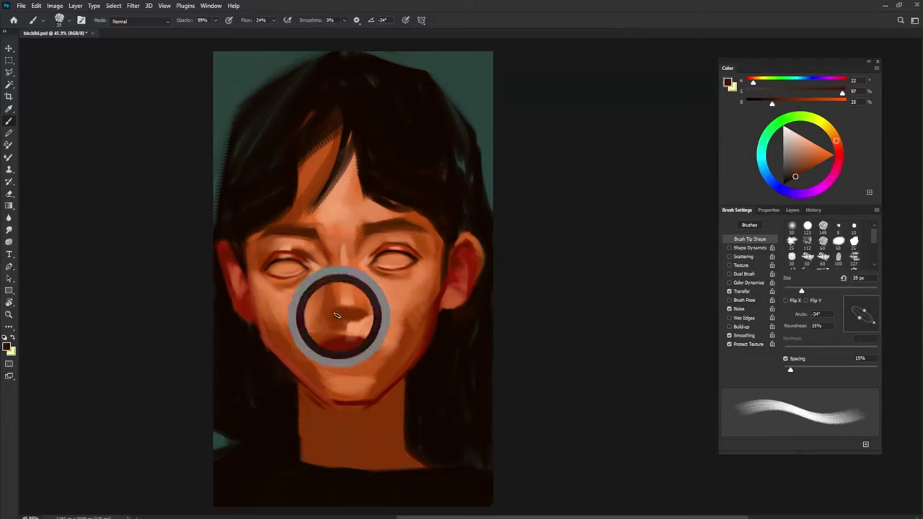
key(shift+Right)
key(shift+Right)
key(shift+Right)
key(shift+Right)
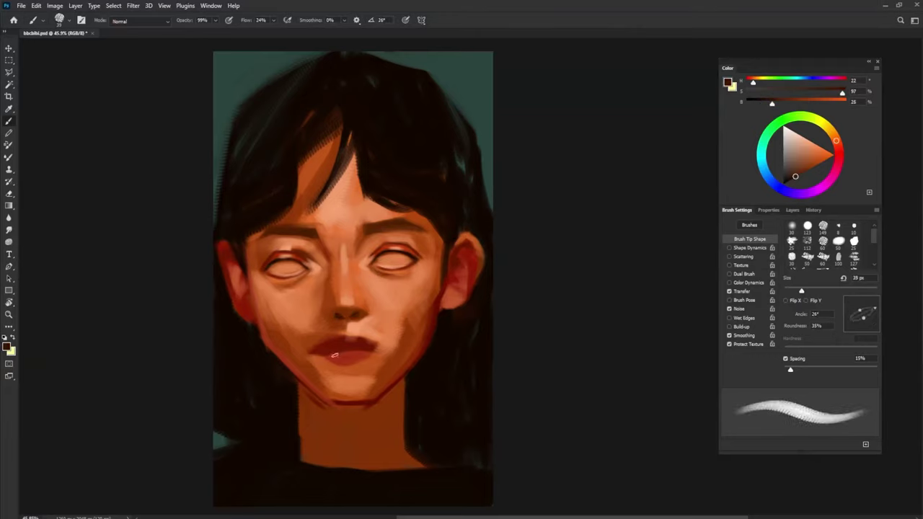
- Shape the nose tip and underside with sampled light oranges, using a 39 px brush rotated to 26°
alt+click(351, 303)
key(shift+Left)
key(shift+Left)
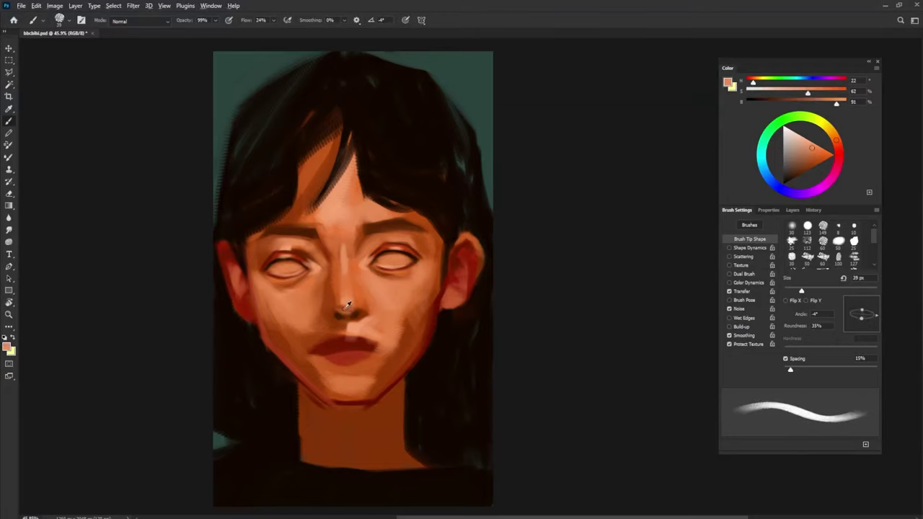
alt+click(344, 308)
alt+click(353, 298)
alt+click(356, 324)
key(shift+Left)
key(shift+Left)
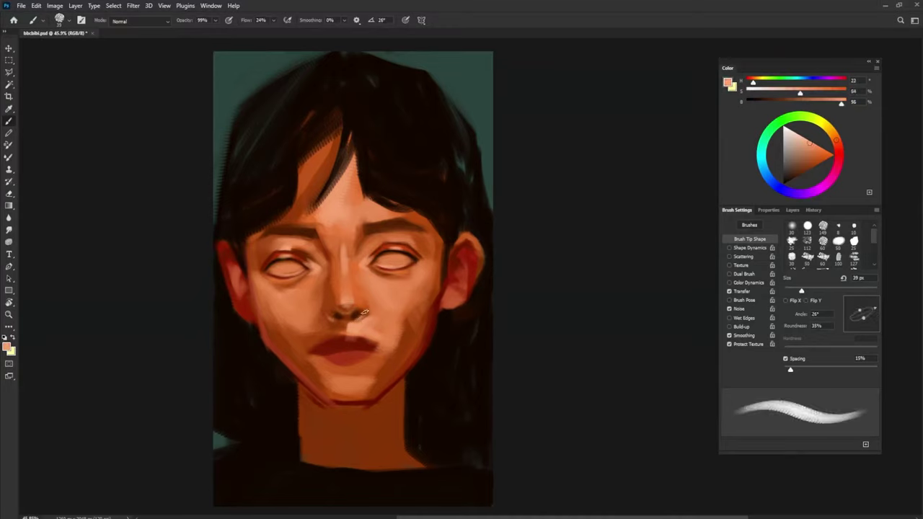
- Define the nostril wings with orange-brown sampled near the right nostril, rotating the brush to -79°
alt+click(359, 314)
key(shift+Left)
key(shift+Left)
key(shift+Left)
key(shift+Left)
key(shift+Left)
key(shift+Left)
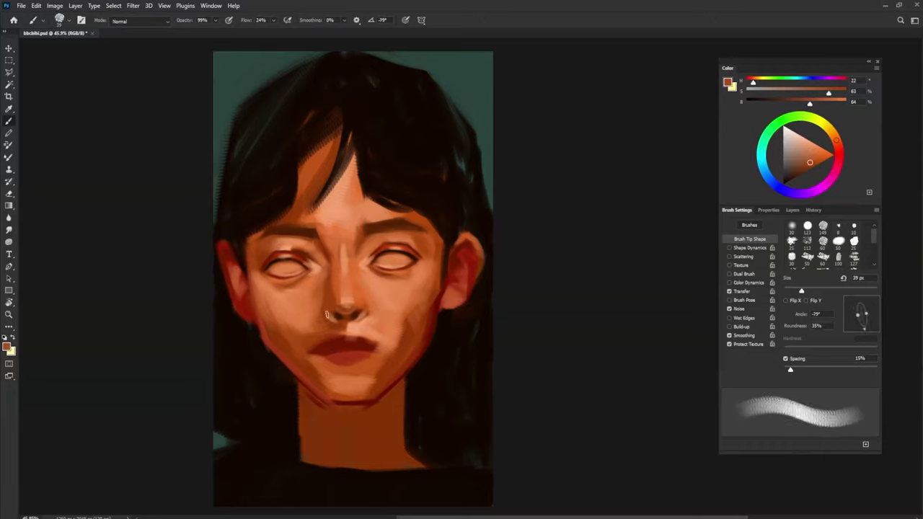
alt+click(326, 309)
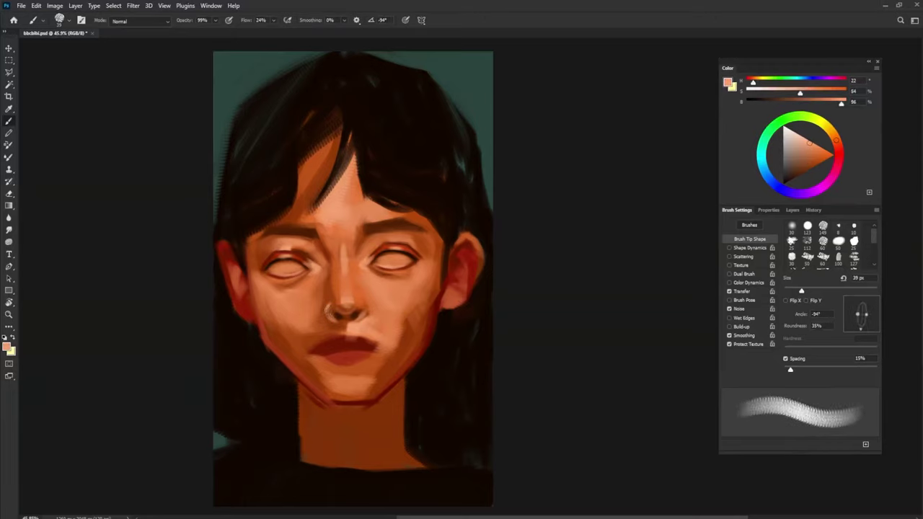
- Refine the right nostril's edge with sampled orange, shrinking the brush and rotating the tip to -79°
key(shift+Right)
key(shift+Right)
key(shift+Right)
alt+click(372, 315)
key(shift+Left)
key(shift+Left)
key(shift+Left)
key(shift+Left)
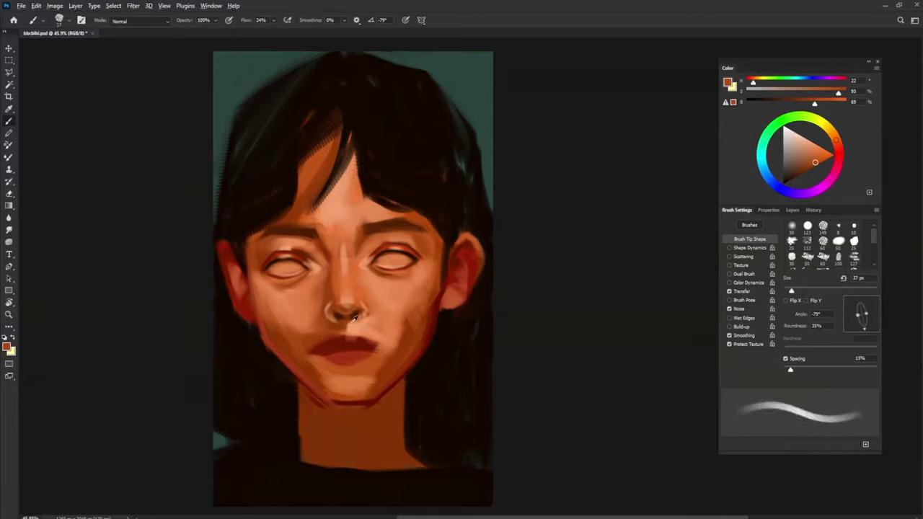
- Reshape the area above the upper lip with sampled tones, enlarging the brush to 56 px at -139°
alt+click(338, 331)
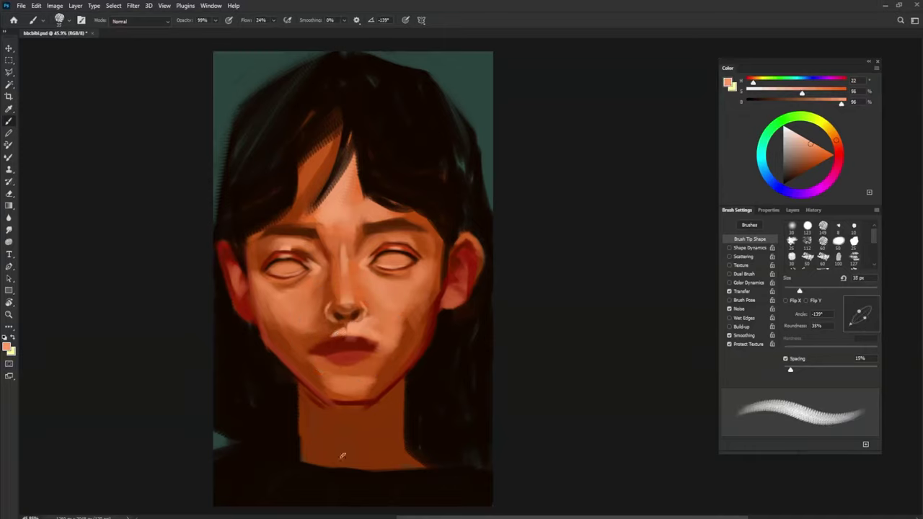
key(bracketright)
key(bracketright)
key(bracketright)
key(bracketright)
alt+click(336, 331)
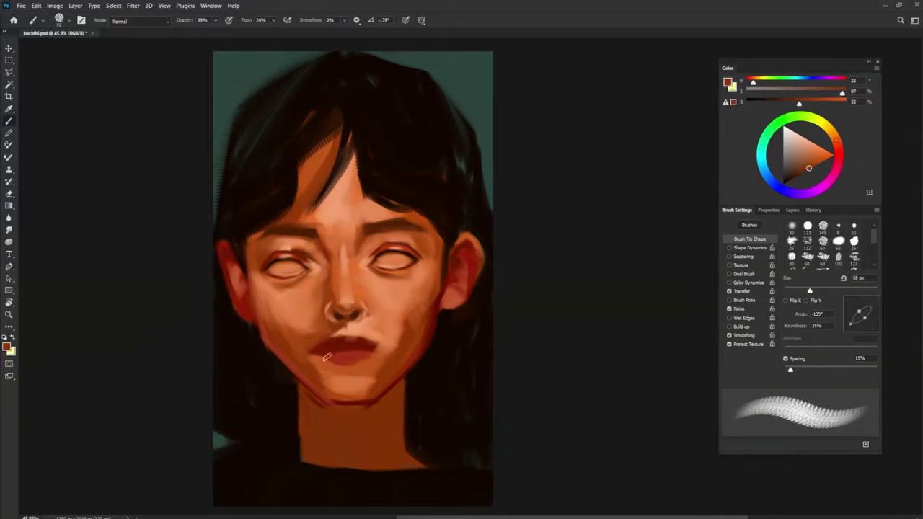
- Deepen the shadow above the left nostril wing with sampled dark red, using a 43 px brush rotated to -49°
key(bracketleft)
key(bracketleft)
alt+click(295, 252)
key(bracketleft)
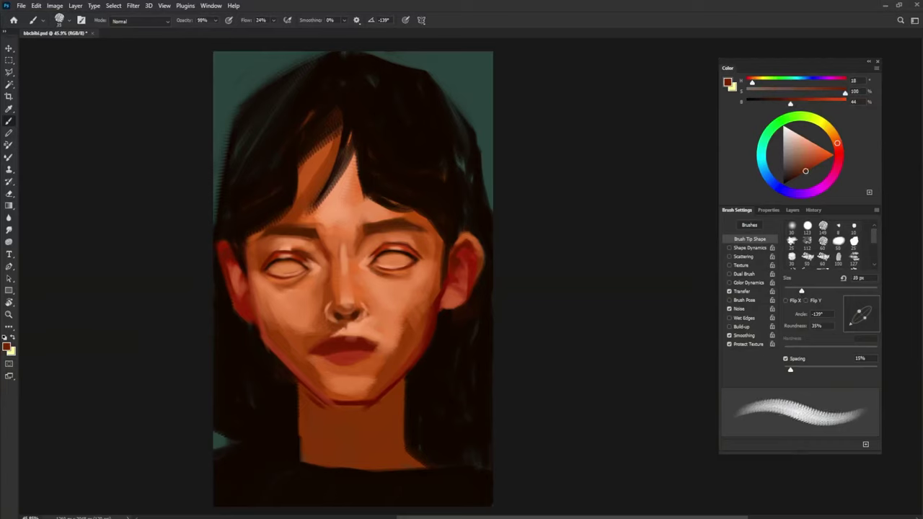
key(shift+Right)
key(shift+Right)
key(shift+Right)
key(bracketright)
key(shift+Right)
key(shift+Right)
key(shift+Right)
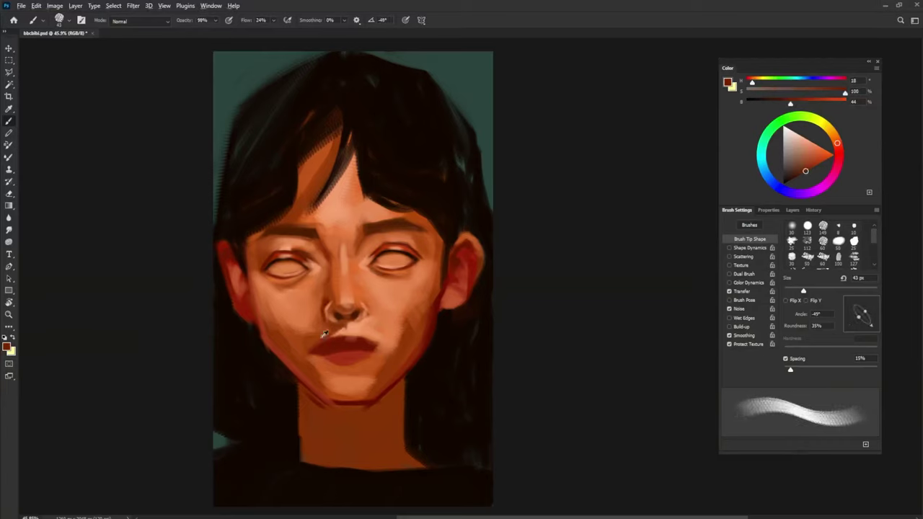
- Blend the shaded side of the nose with sampled oranges, using a 48 px brush rotated to -94°
key(bracketright)
alt+click(326, 299)
key(shift+Left)
key(shift+Left)
key(shift+Left)
alt+click(319, 289)
drag(328, 264, 326, 292)
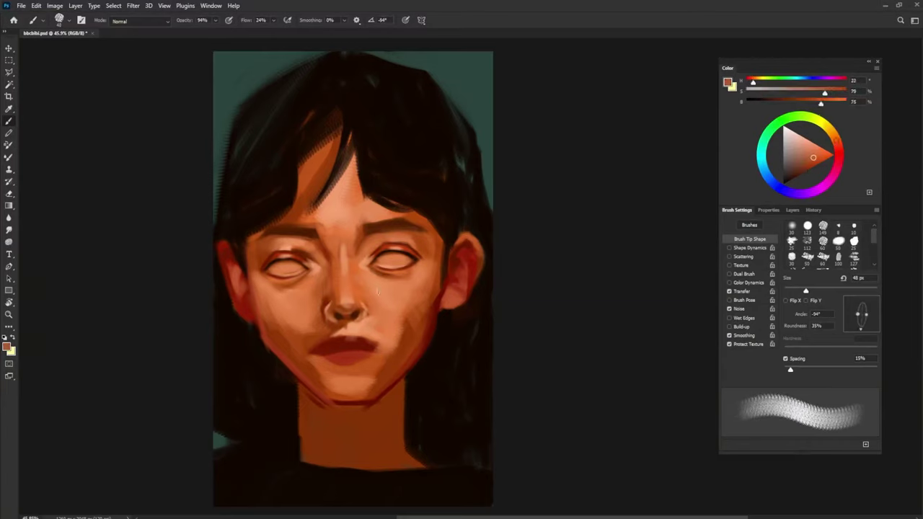
- Soften the skin around the nose with light orange sampled above the upper lip, using a 65 px brush rotated to 146°
key(bracketright)
key(bracketright)
key(bracketright)
alt+click(351, 328)
key(shift+Right)
key(shift+Right)
key(shift+Right)
key(shift+Right)
key(shift+Left)
key(shift+Left)
key(shift+Left)
key(shift+Left)
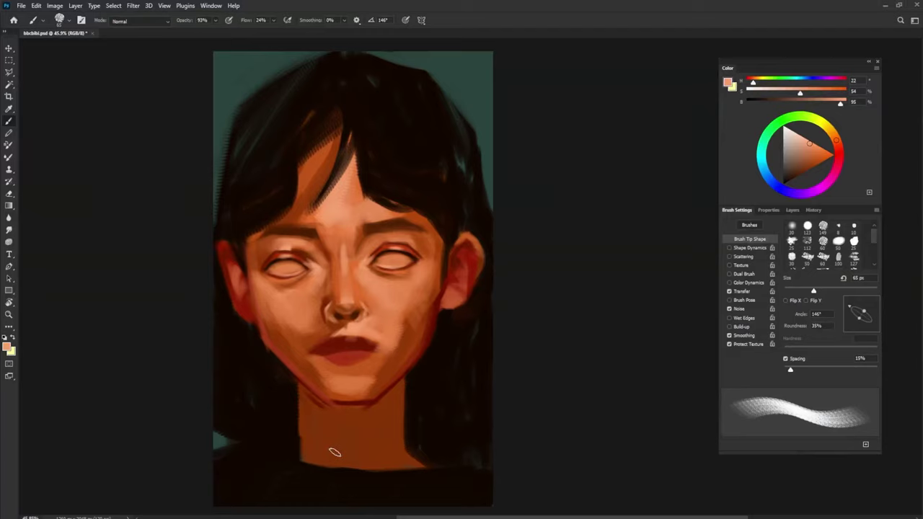
- Select the left eye with a polygonal lasso outline around its lids
key(l)
click(323, 269)
click(297, 291)
click(279, 289)
click(253, 267)
click(269, 248)
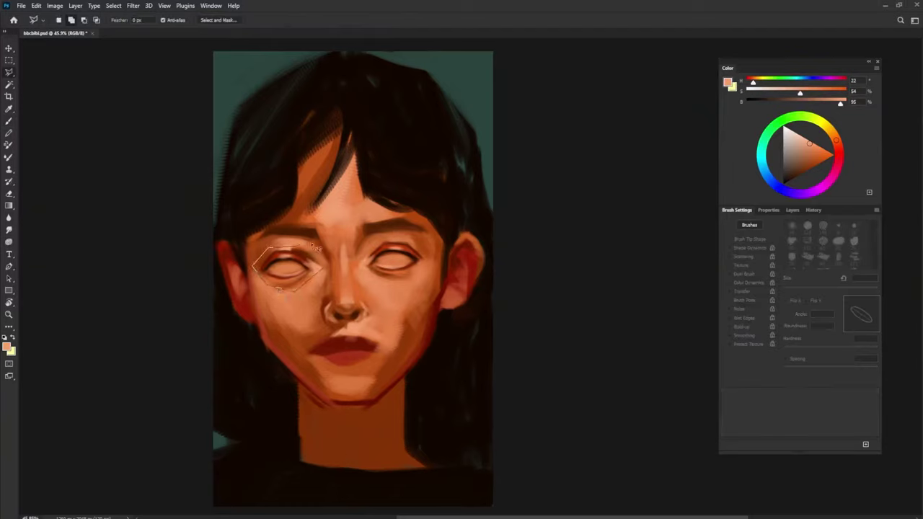
click(313, 247)
click(324, 272)
- Move the selected left eye up towards the nose, scale it to 105.32%, rotate it 1.16° and deselect
key(v)
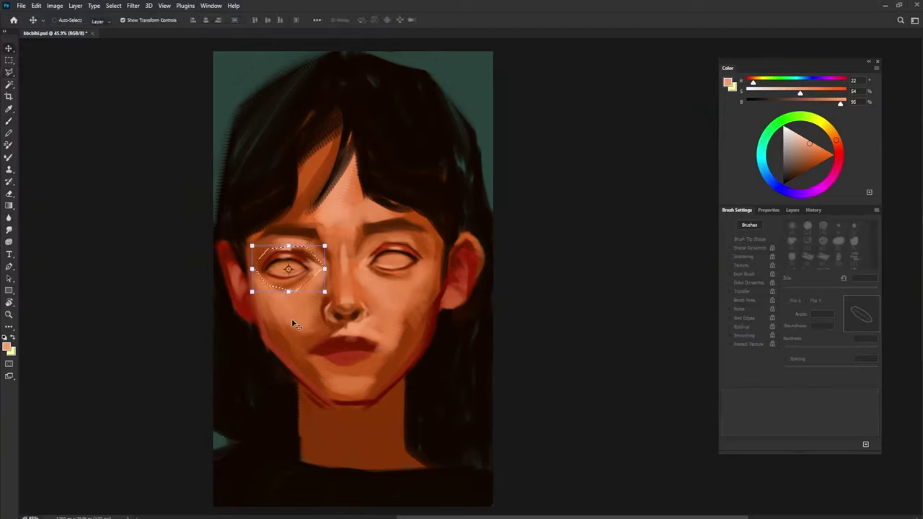
drag(307, 271, 331, 265)
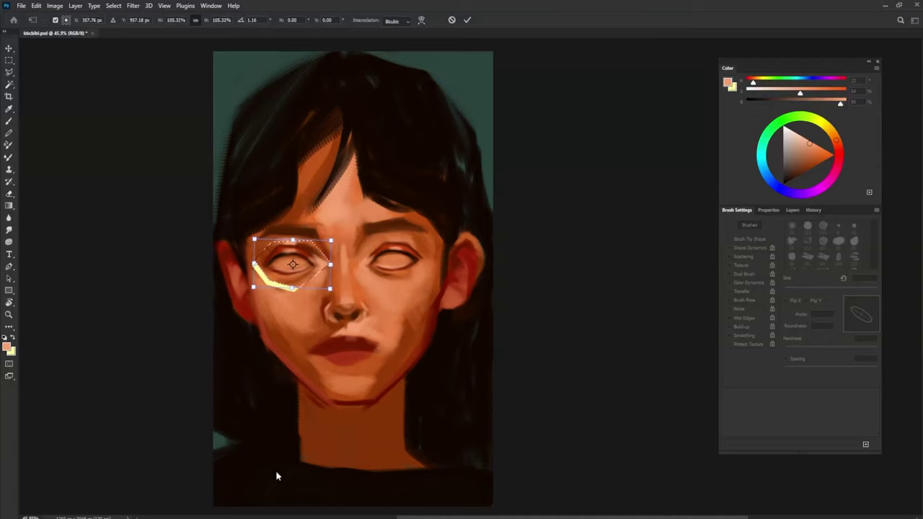
key(Return)
key(ctrl+d)
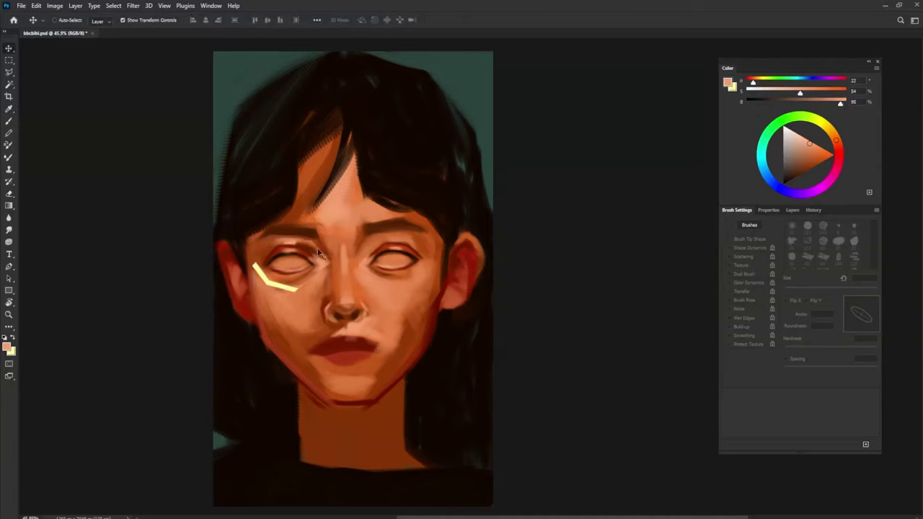
- Paint over the yellow gap beneath the left eye and blend the surrounding skin with sampled skin tones
key(b)
alt+click(318, 278)
alt+click(312, 283)
mouse_move(299, 287)
mouse_down()
mouse_move(272, 269)
mouse_move(264, 280)
mouse_move(256, 265)
mouse_move(275, 291)
mouse_move(258, 270)
mouse_up()
alt+click(255, 278)
alt+click(271, 295)
alt+click(264, 254)
key(shift+Left)
alt+click(265, 258)
- Darken the outer corner of the right eye with sampled dark red, using a 65 px brush
alt+click(280, 248)
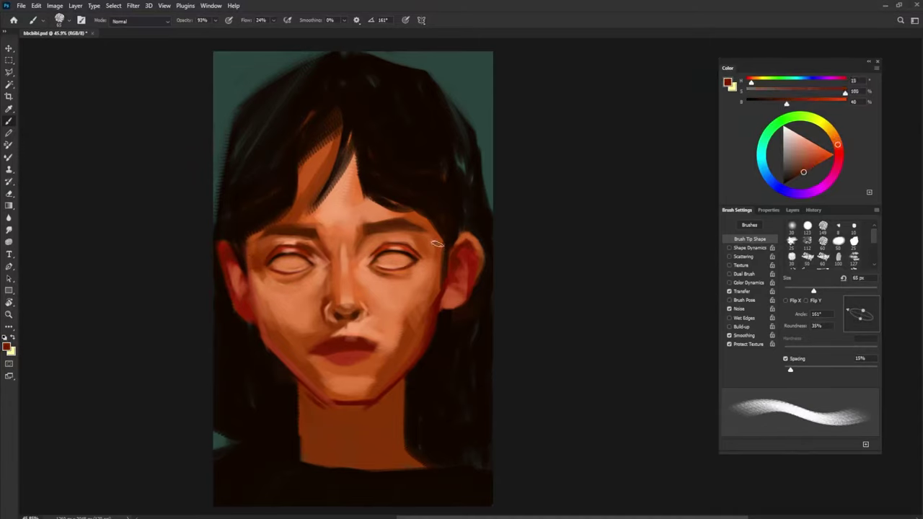
alt+click(456, 279)
key(shift+Left)
drag(427, 255, 425, 238)
key(shift+Right)
key(shift+Right)
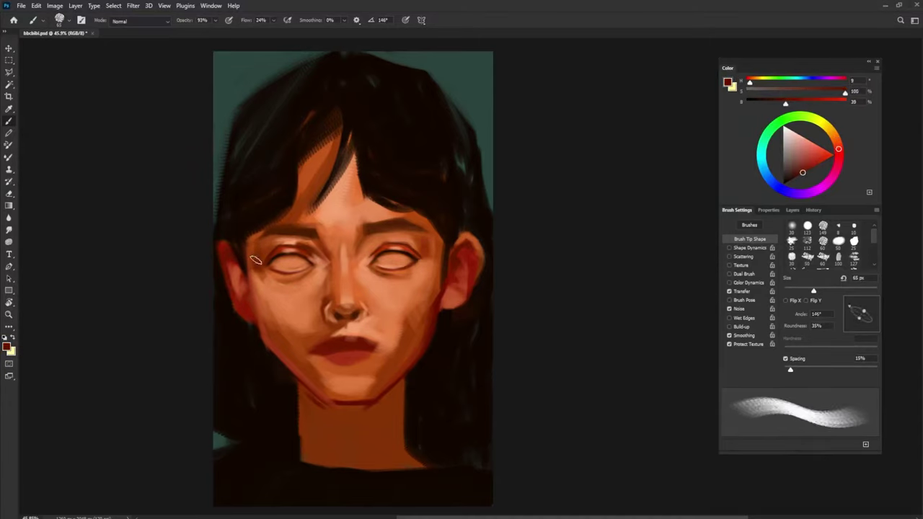
- Blend the skin at the left eye's outer corner with sampled orange-brown tones, using a brush angle of 86°
key(shift+Right)
key(shift+Right)
key(shift+Right)
key(shift+Right)
alt+click(426, 245)
alt+click(259, 249)
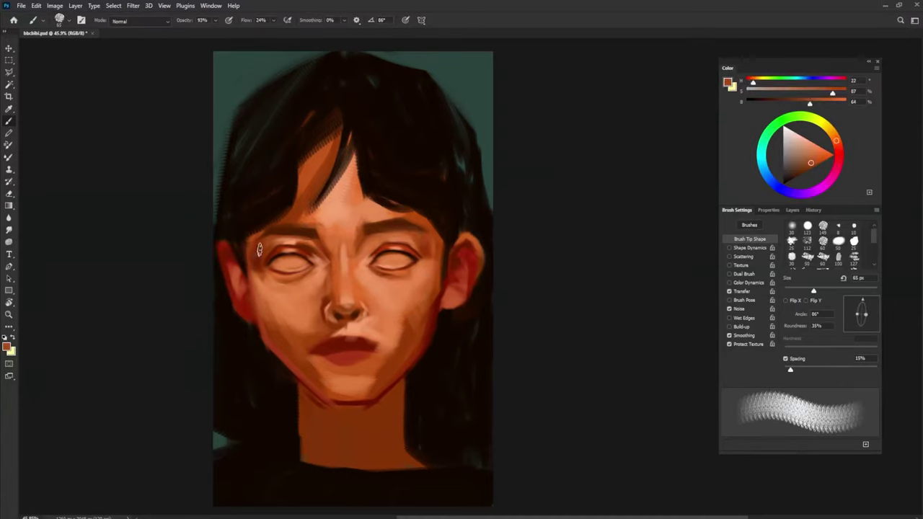
- Soften the skin around both eyes with sampled lighter orange and peach tones, reducing the brush to 56 px
alt+click(419, 269)
key(shift+Left)
key(shift+Left)
key(shift+Left)
key(shift+Left)
key(shift+Left)
key(bracketleft)
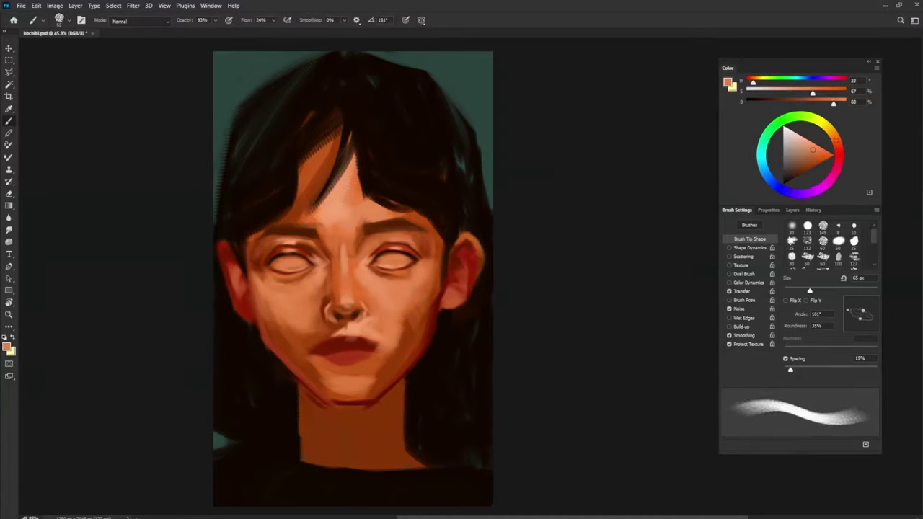
alt+click(297, 238)
alt+click(387, 255)
key(shift+Left)
key(shift+Left)
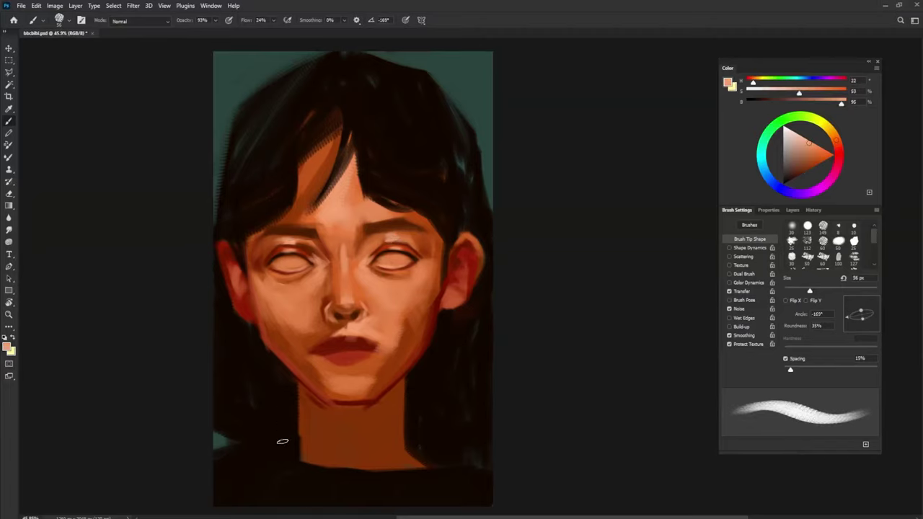
- Shade the left ear's inner edge with sampled near-black and dark red, using a brush angle of 116°
key(shift+Right)
key(shift+Right)
key(shift+Right)
key(shift+Right)
key(shift+Right)
alt+click(241, 256)
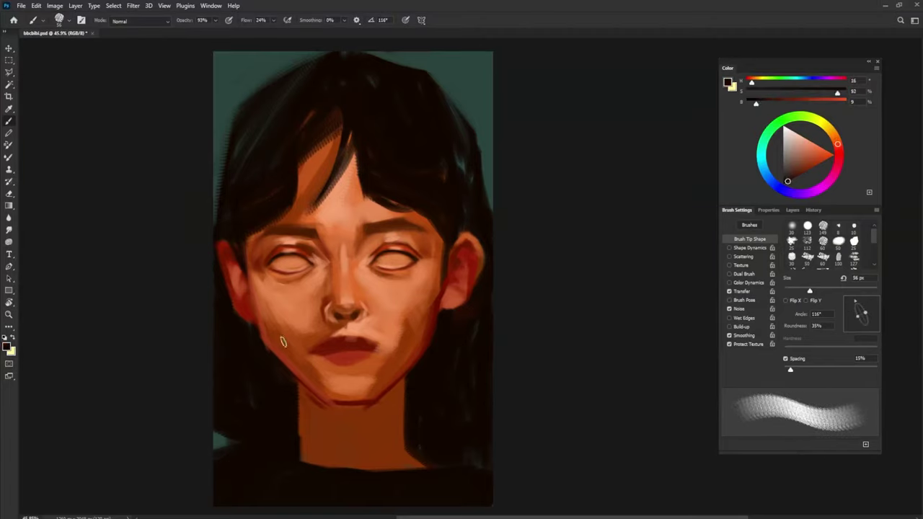
alt+click(241, 289)
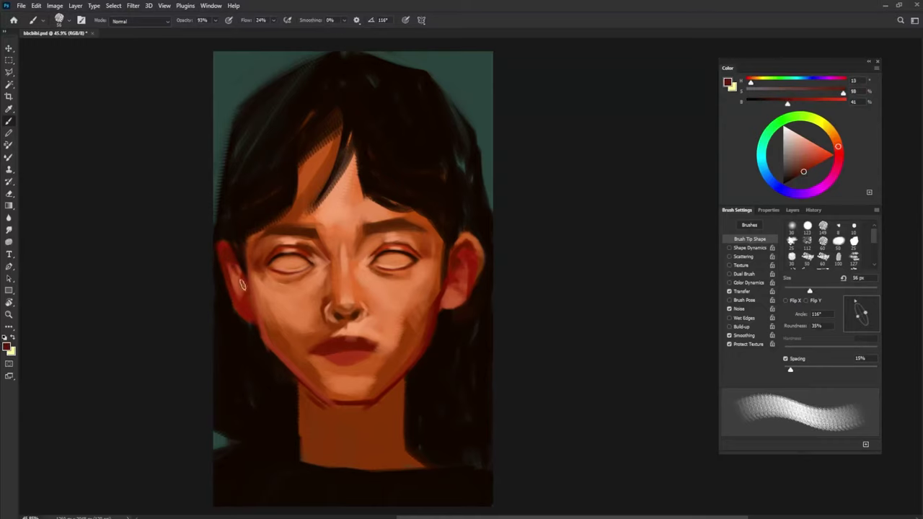
- Repaint the left earlobe in sampled orange-red and trim its lower edge with the near-black hair colour
alt+click(419, 313)
key(shift+Left)
key(shift+Left)
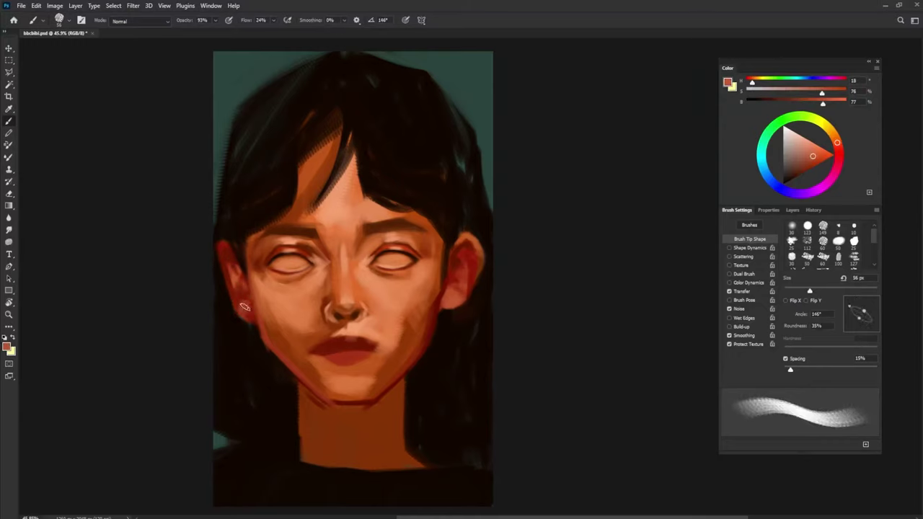
alt+click(246, 332)
key(shift+Left)
key(shift+Left)
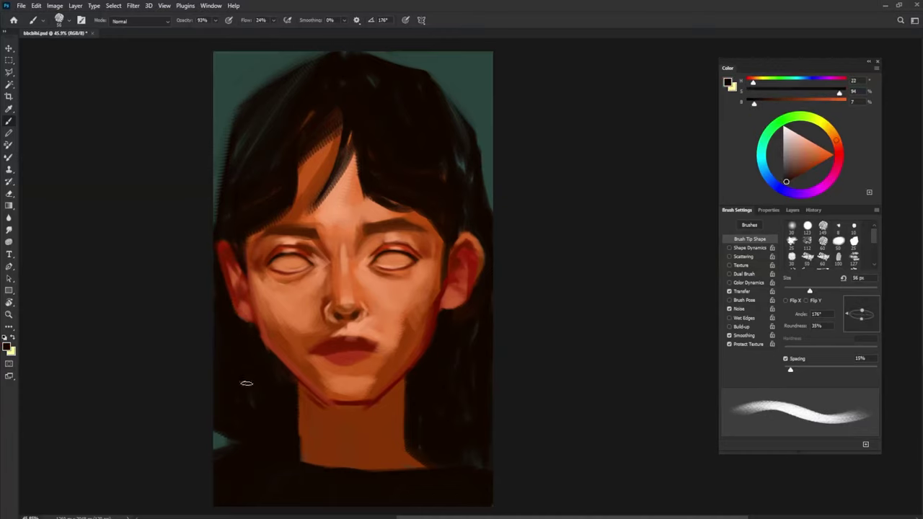
- Trim the outer edge of the right ear with the near-black hair colour, setting the brush angle to 101°
key(shift+Right)
key(shift+Right)
key(shift+Right)
key(shift+Right)
key(shift+Right)
key(shift+Right)
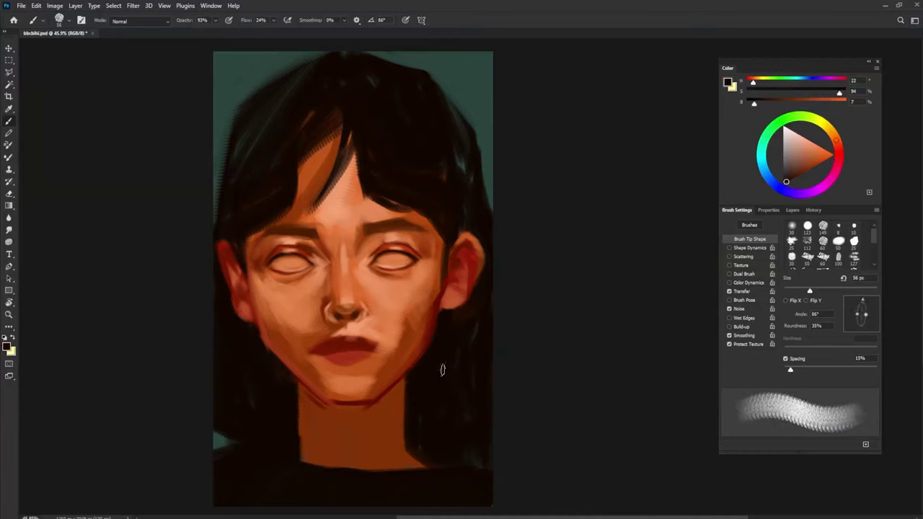
key(shift+Right)
key(shift+Right)
drag(478, 275, 489, 246)
key(shift+Left)
key(shift+Left)
key(shift+Left)
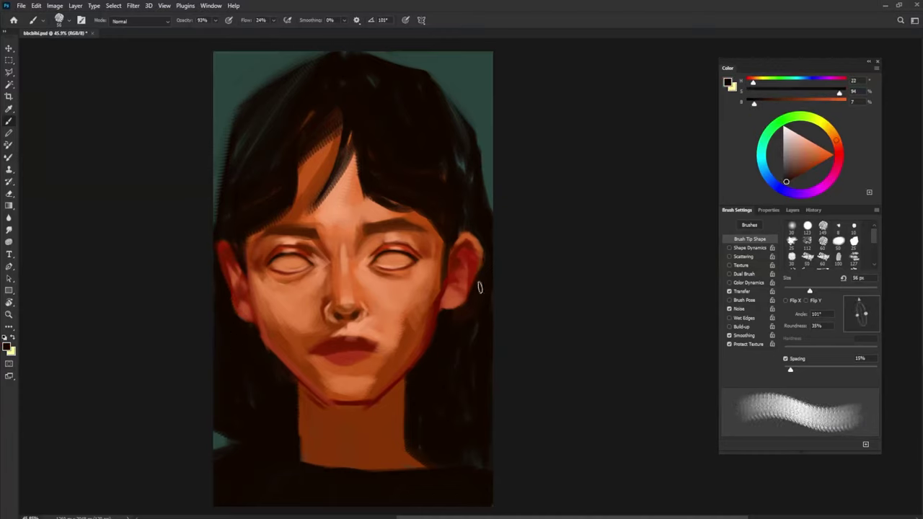
- Blend the skin beside and beneath the right nostril with sampled orange and peach, using a 43 px brush at 71°
alt+click(352, 297)
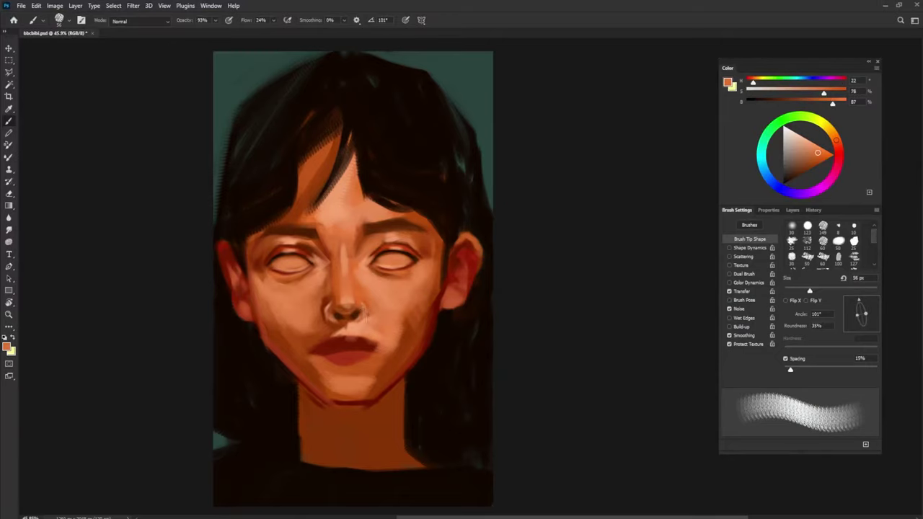
drag(370, 319, 366, 318)
alt+click(352, 327)
key(shift+Right)
key(shift+Right)
key(shift+Right)
key(shift+Right)
key(shift+Left)
key(shift+Left)
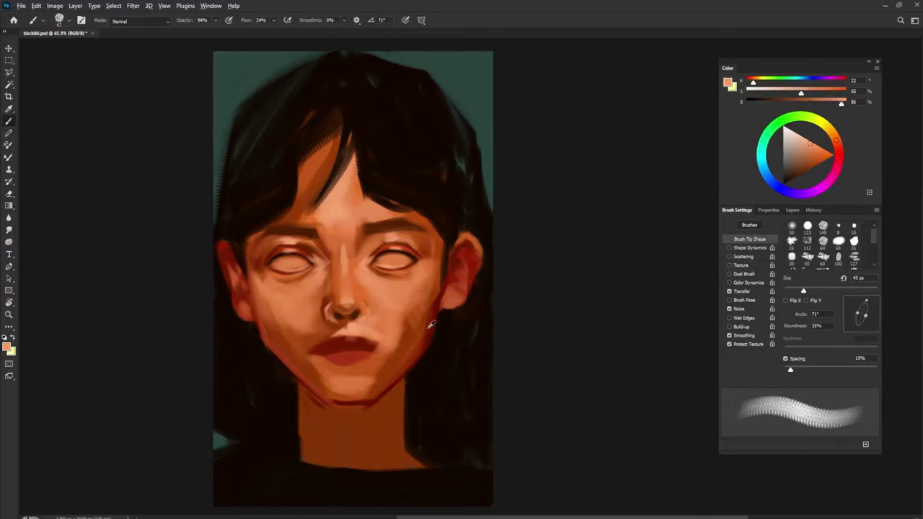
- Darken the right nostril wing with red-brown sampled from the cheek's edge, using a brush angle of 101°
alt+click(433, 324)
key(shift+Left)
key(shift+Left)
key(shift+Right)
key(shift+Right)
key(shift+Right)
key(shift+Right)
key(shift+Left)
key(shift+Left)
key(shift+Left)
key(shift+Left)
key(bracketright)
key(bracketright)
key(bracketright)
key(bracketright)
key(bracketright)
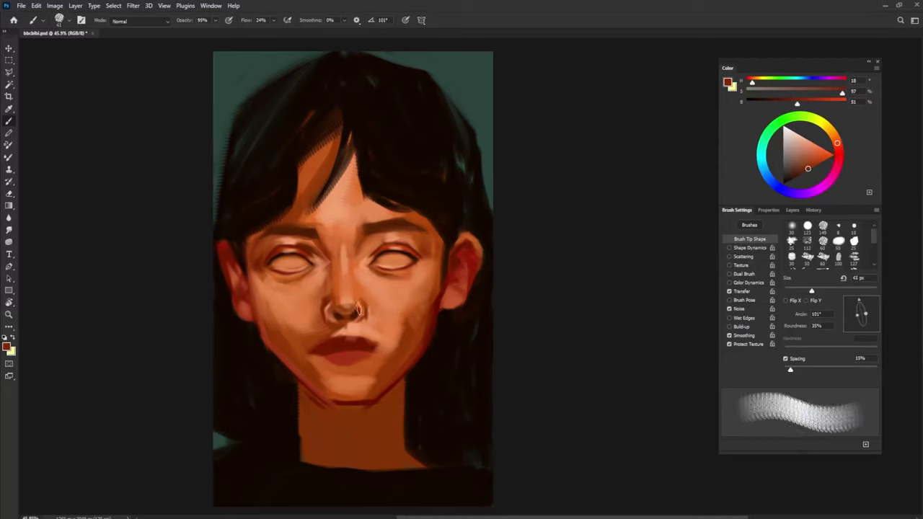
- Shade the sides of the nose with a sampled reddish brown, adjusting the brush size
key(bracketleft)
key(bracketleft)
alt+click(360, 295)
key(bracketleft)
key(bracketleft)
key(bracketleft)
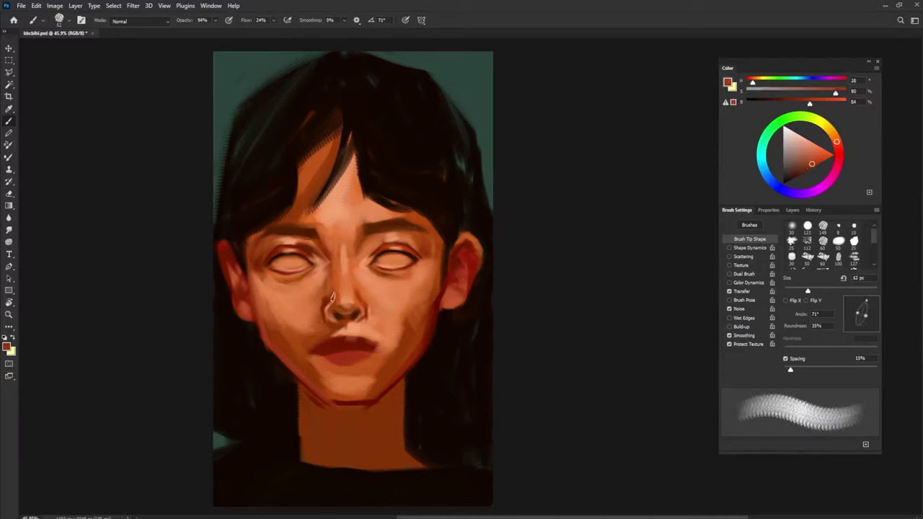
- Lighten the tip of the nose with peach sampled above the upper lip, using a 52 px brush at 161°
alt+click(349, 323)
key(bracketleft)
key(bracketleft)
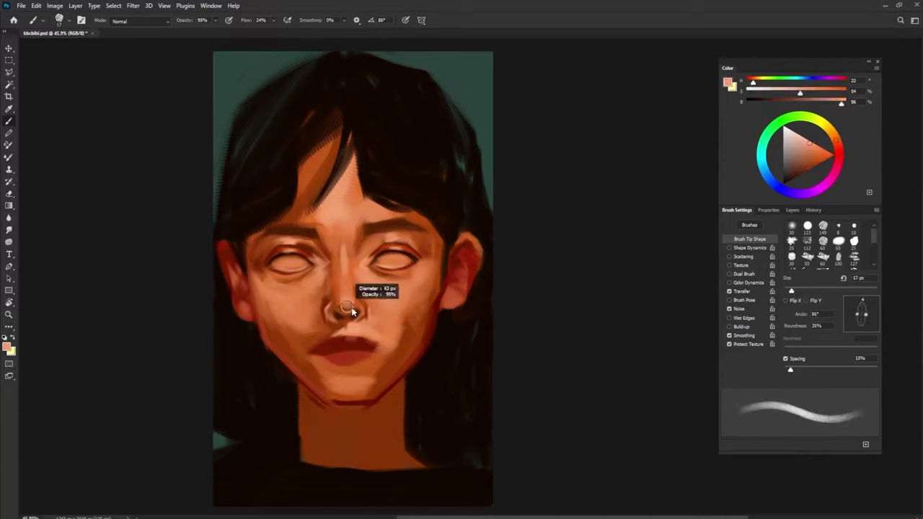
alt+click(354, 322)
key(shift+Left)
key(shift+Left)
key(shift+Left)
key(shift+Left)
key(shift+Left)
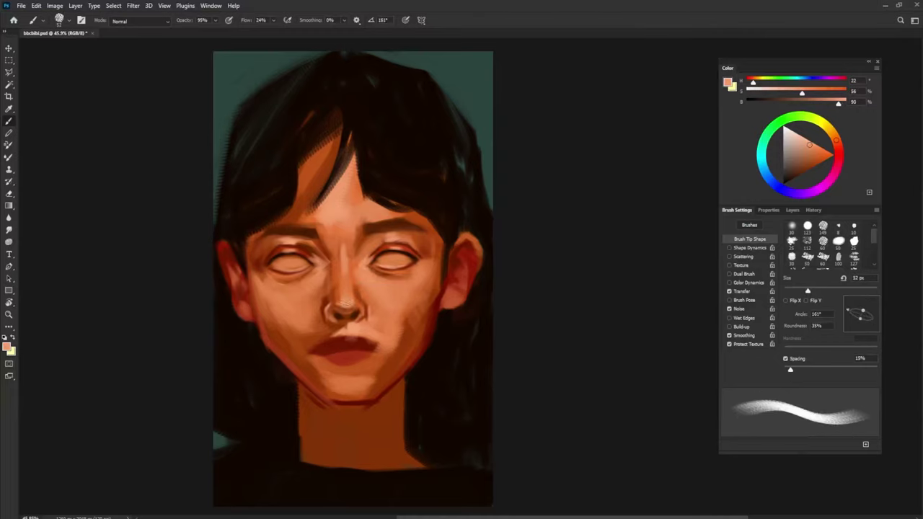
- Paint a pale peach highlight down the nose bridge and onto the tip, using a 43 px brush at 86°
click(796, 133)
drag(352, 303, 368, 310)
key(shift+Right)
key(shift+Right)
key(shift+Right)
key(shift+Right)
key(shift+Right)
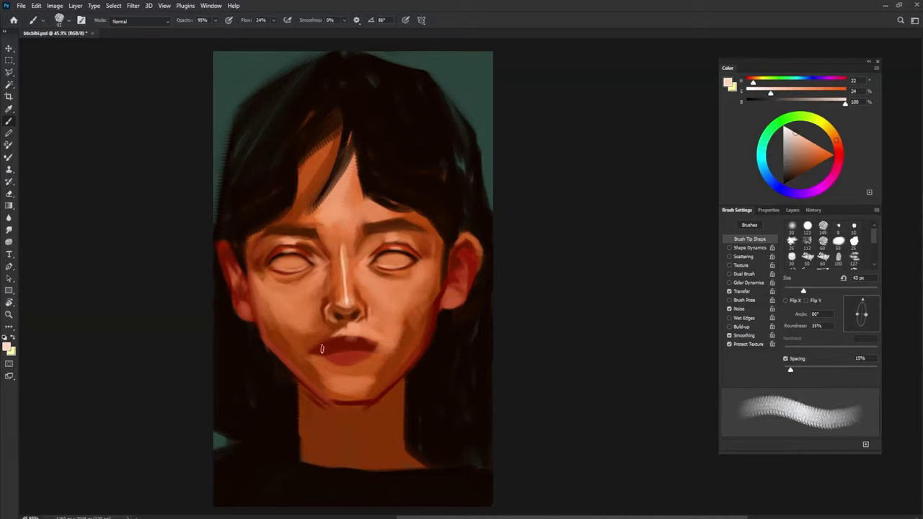
- Refine the philtrum and both mouth corners with sampled brown, orange and skin tones
alt+click(349, 325)
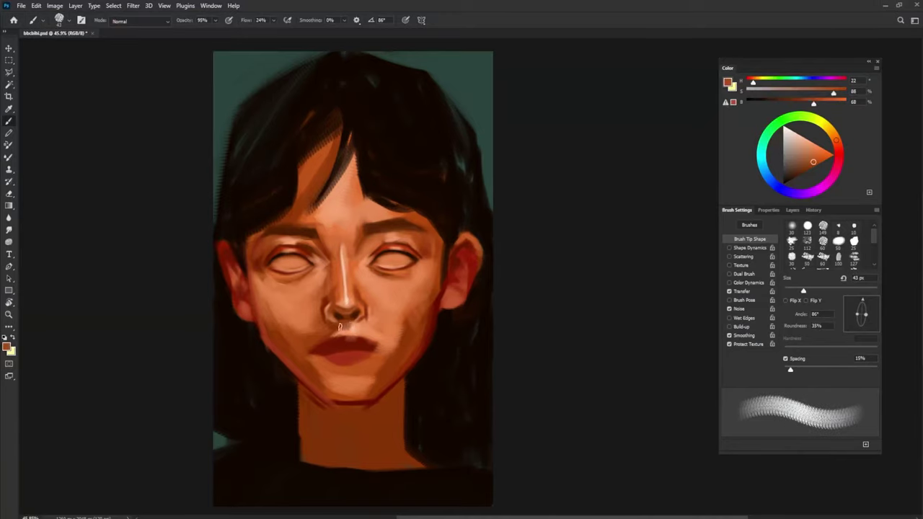
alt+click(365, 384)
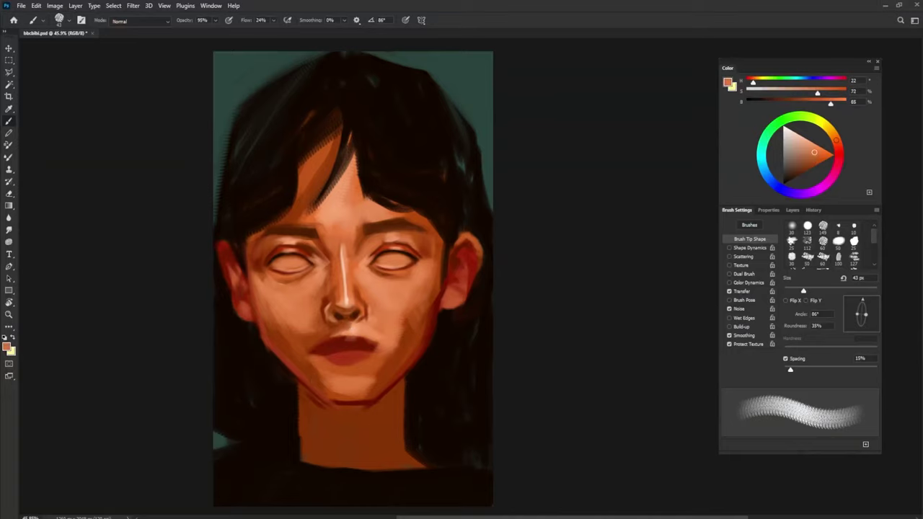
drag(373, 349, 381, 349)
alt+click(316, 351)
drag(315, 353, 327, 340)
alt+click(311, 333)
alt+click(378, 330)
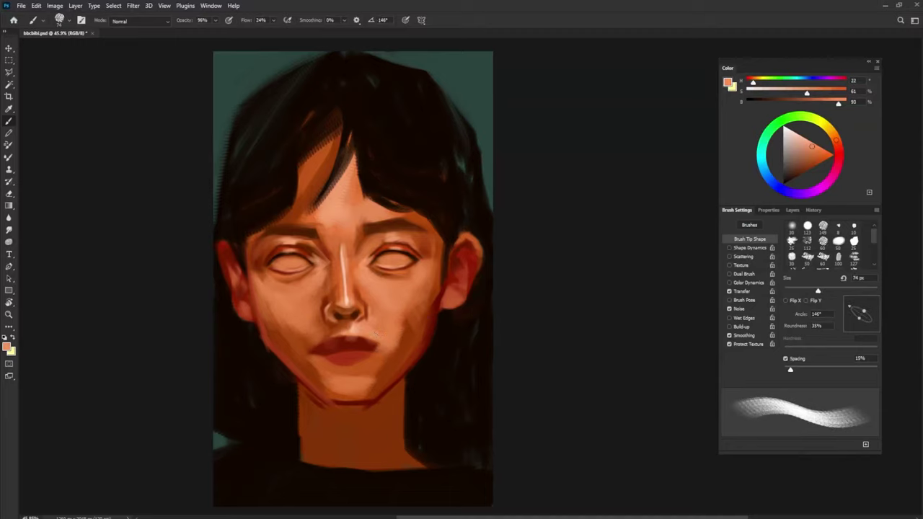
- Cover the dark mouth corners with light sampled skin tones to narrow the lips, using a 74 px brush
drag(399, 320, 379, 349)
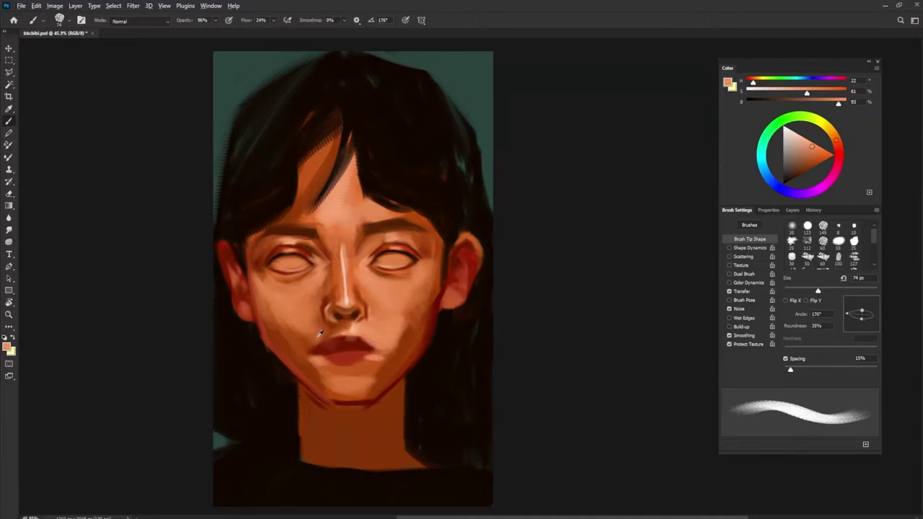
alt+click(319, 339)
key(shift+Right)
mouse_move(310, 352)
mouse_down()
mouse_move(342, 337)
mouse_move(337, 345)
mouse_move(370, 352)
mouse_move(333, 352)
mouse_move(352, 340)
mouse_move(335, 345)
mouse_move(373, 351)
mouse_up()
- Sample the lip area, choose a brighter red and repaint the upper lip with it
alt+click(348, 334)
alt+click(346, 349)
click(824, 161)
- Paint the line between the lips in dark red tones of 48% and 29% brightness, starting with a 35 px brush
click(807, 170)
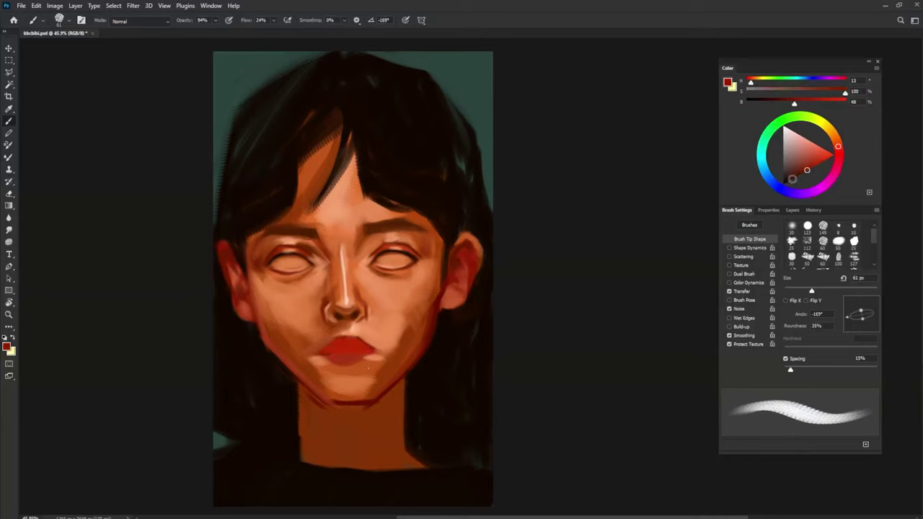
key(bracketleft)
key(bracketleft)
key(bracketleft)
key(bracketleft)
key(bracketleft)
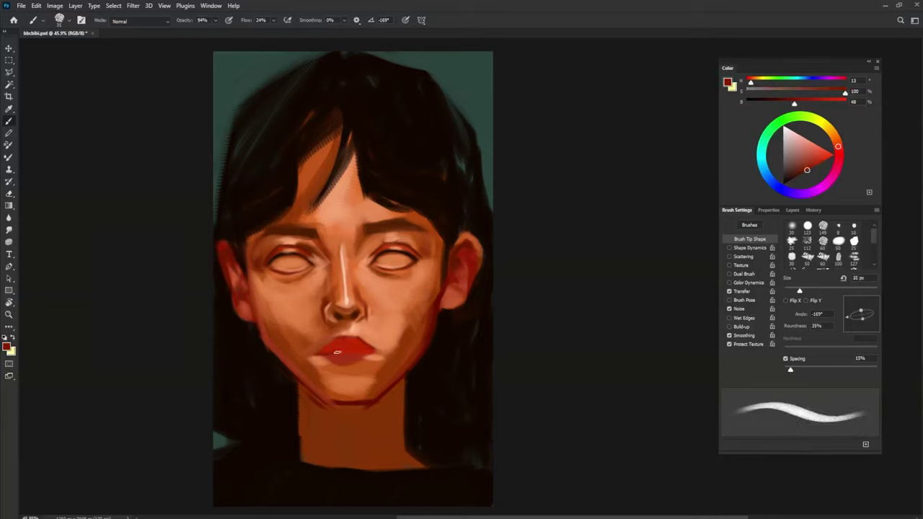
click(798, 175)
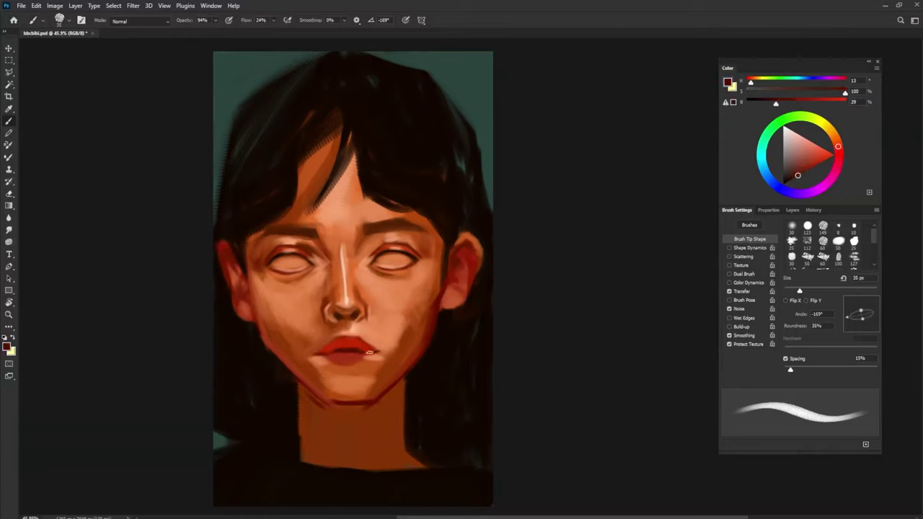
key(bracketright)
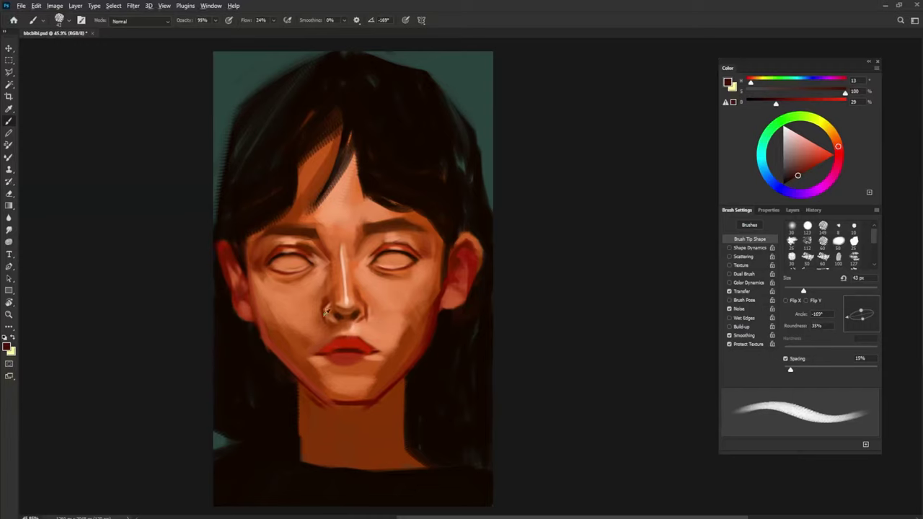
- Model the upper lip with sampled dark red shading and a brighter red centre, using a 43 px brush
alt+click(325, 423)
alt+click(466, 247)
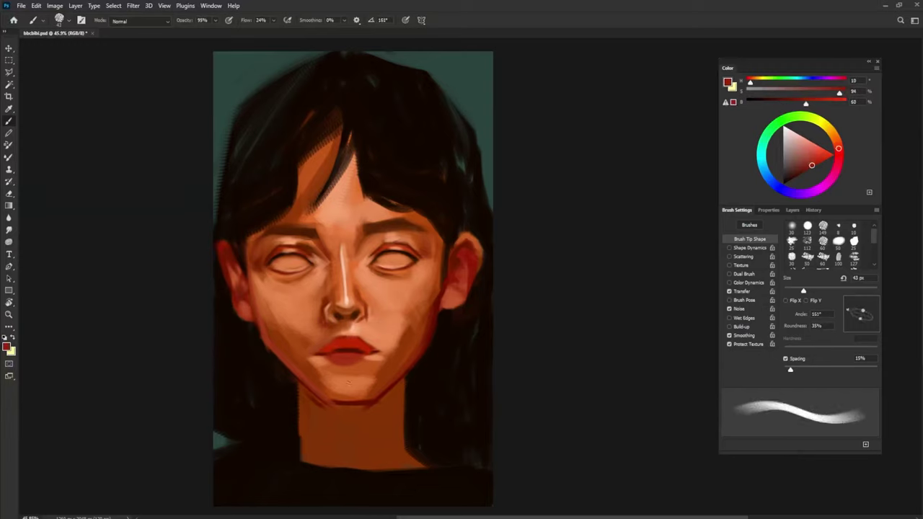
alt+click(322, 353)
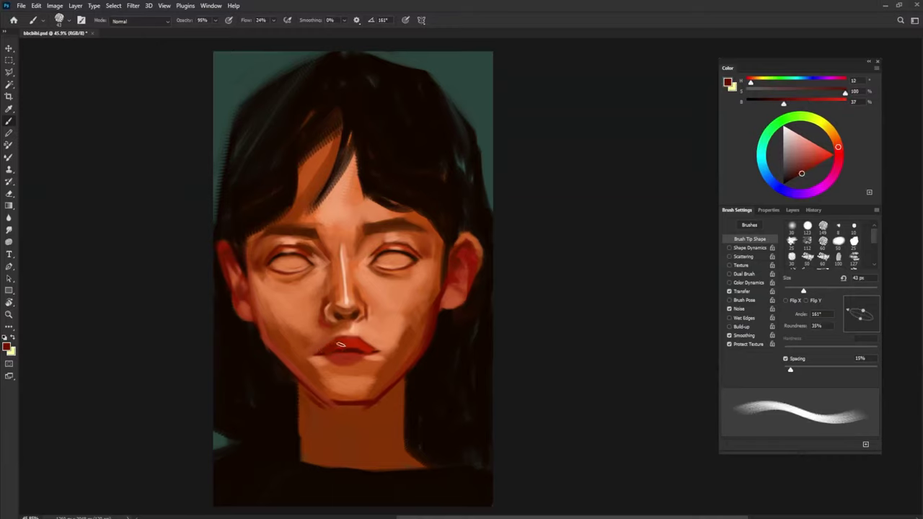
alt+click(343, 343)
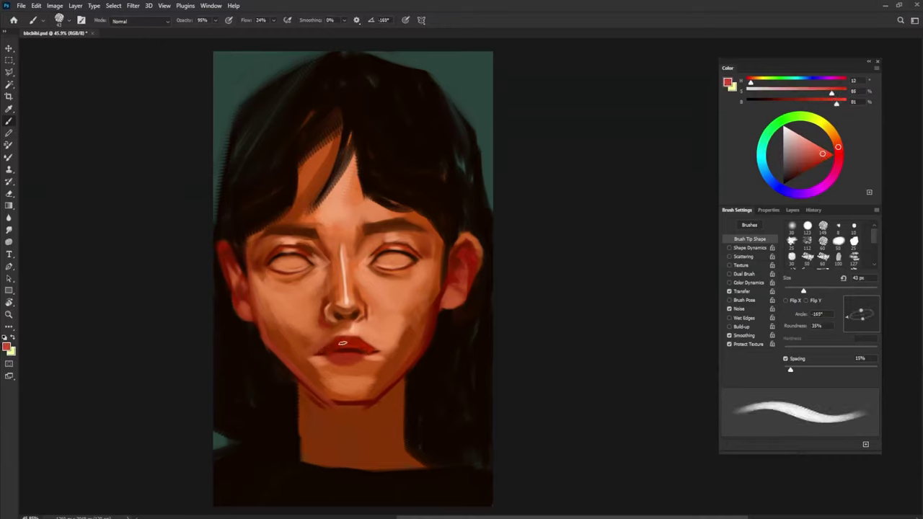
key(shift+Right)
key(shift+Right)
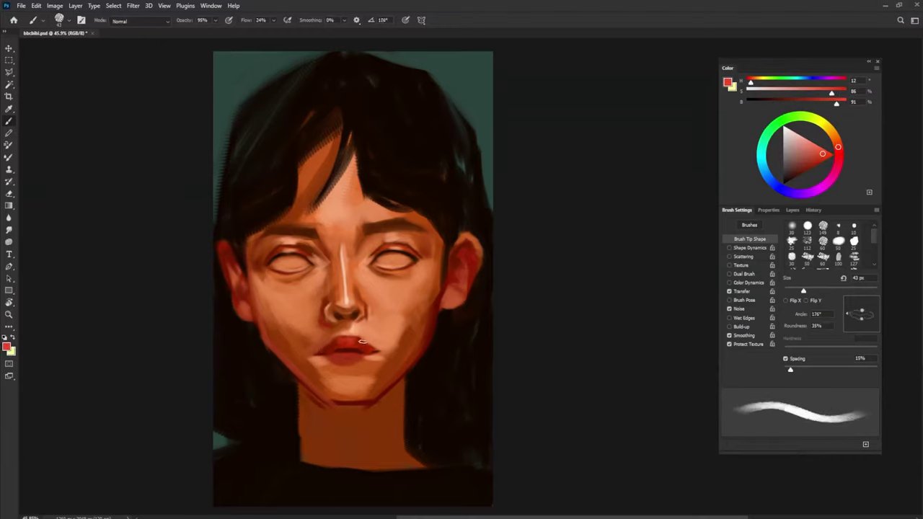
- Repaint the lower lip with a more saturated bright red
alt+right_click(348, 362)
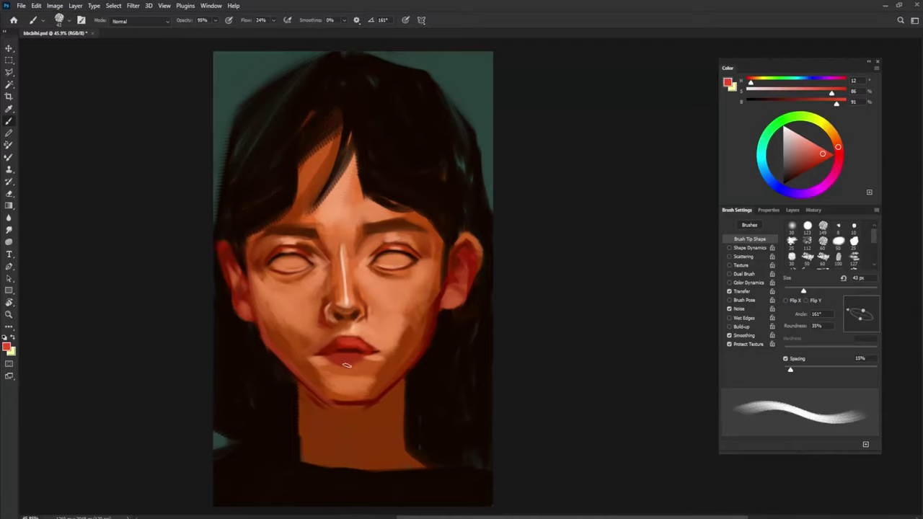
click(828, 152)
mouse_move(324, 348)
mouse_down()
mouse_move(368, 350)
mouse_move(327, 360)
mouse_move(366, 361)
mouse_move(359, 354)
mouse_move(369, 395)
mouse_move(342, 372)
mouse_up()
key(shift+Left)
key(shift+Left)
- Clean up the lower lip's edge and the right mouth corner with sampled lip and cheek colours
alt+click(359, 356)
alt+click(401, 352)
alt+right_click(386, 358)
key(shift+Right)
key(shift+Right)
key(shift+Right)
- Shade the hollow beneath the lower lip with sampled reddish browns and blend it into the surrounding skin
alt+click(327, 367)
key(shift+Left)
key(shift+Left)
alt+click(345, 368)
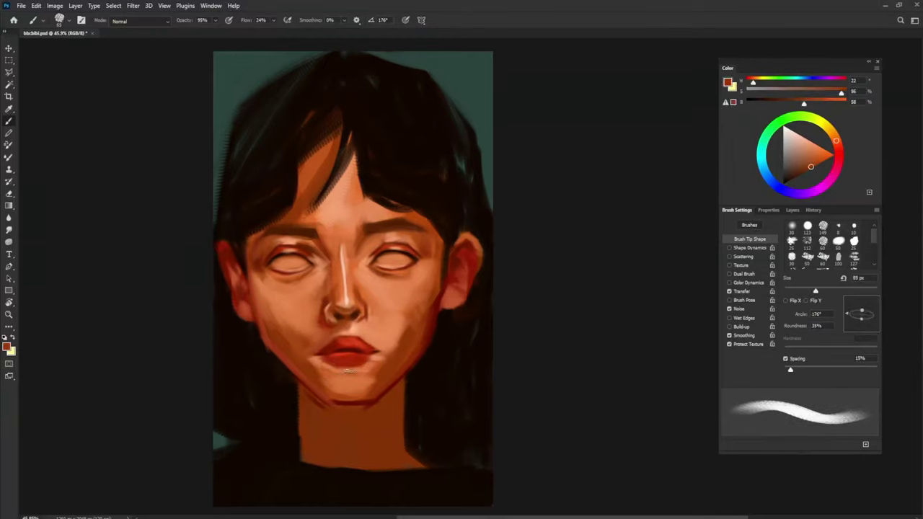
alt+click(364, 375)
alt+click(321, 364)
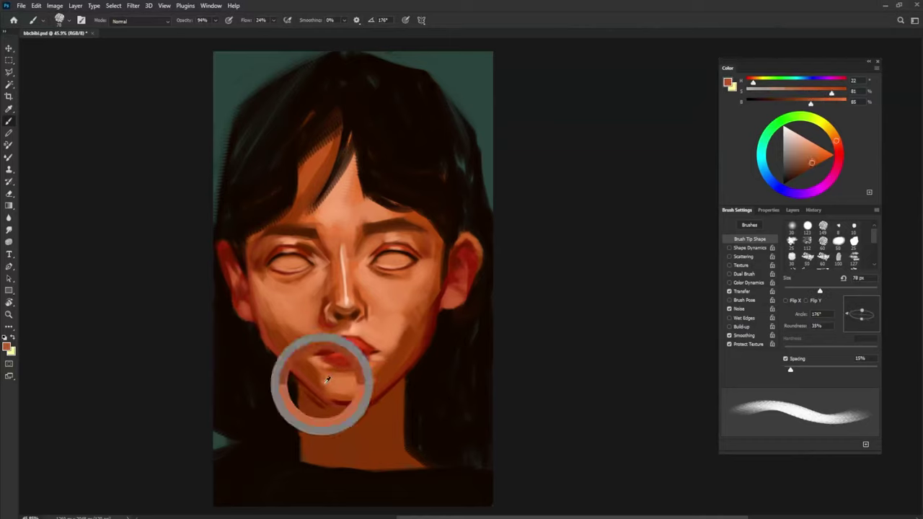
- Blend the lower edge and side of the chin with sampled orange skin tones, using a 78 px brush
key(shift+Left)
key(shift+Left)
alt+click(369, 384)
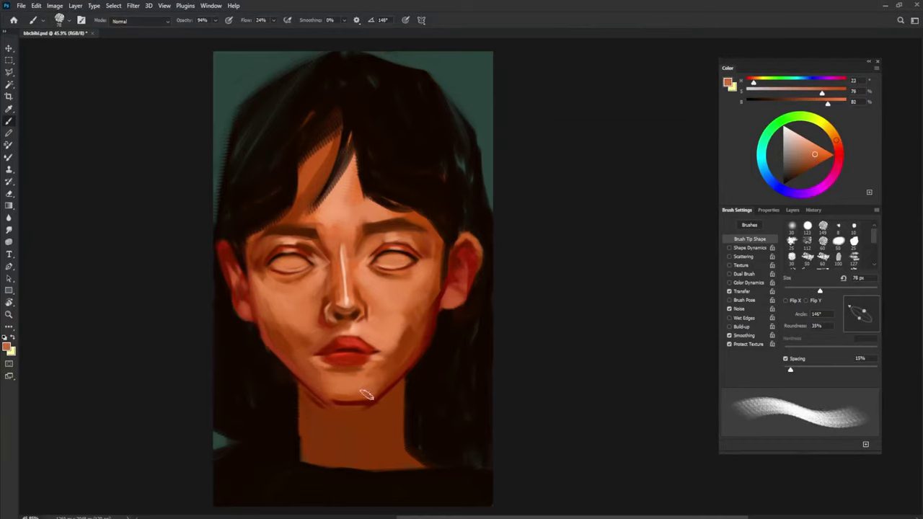
key(shift+Right)
key(shift+Right)
key(shift+Right)
- Highlight the centre of the chin with peach sampled from the nose and blend it using a 100 px brush
alt+click(347, 302)
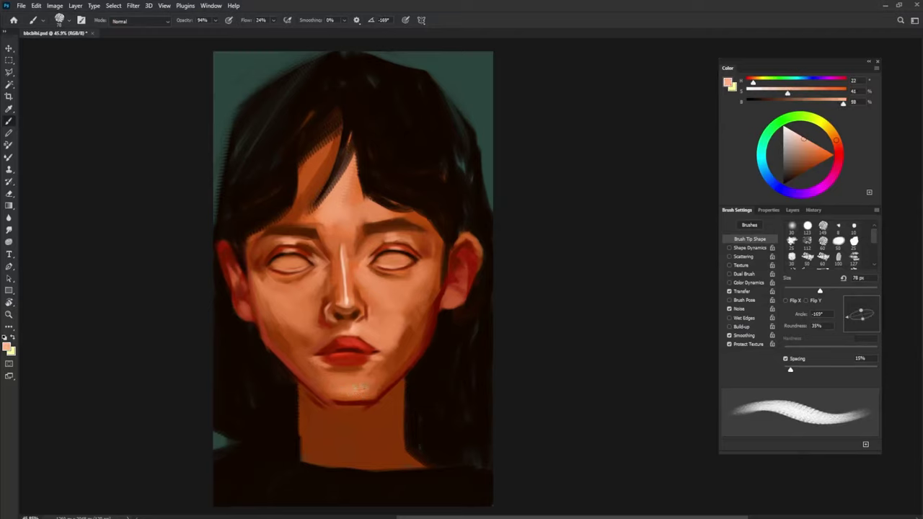
alt+right_click(367, 386)
mouse_move(342, 390)
mouse_down()
mouse_move(368, 388)
mouse_move(345, 390)
mouse_up()
alt+click(365, 393)
alt+click(343, 389)
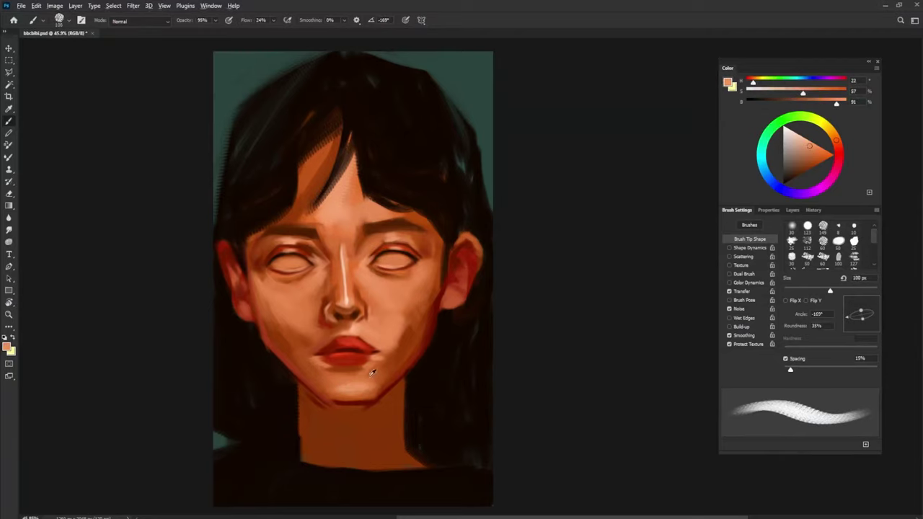
- Smooth the right cheek and the jaw beside the mouth with sampled orange skin tones, using a 100 px brush
alt+click(372, 373)
key(shift+Left)
key(shift+Left)
key(shift+Left)
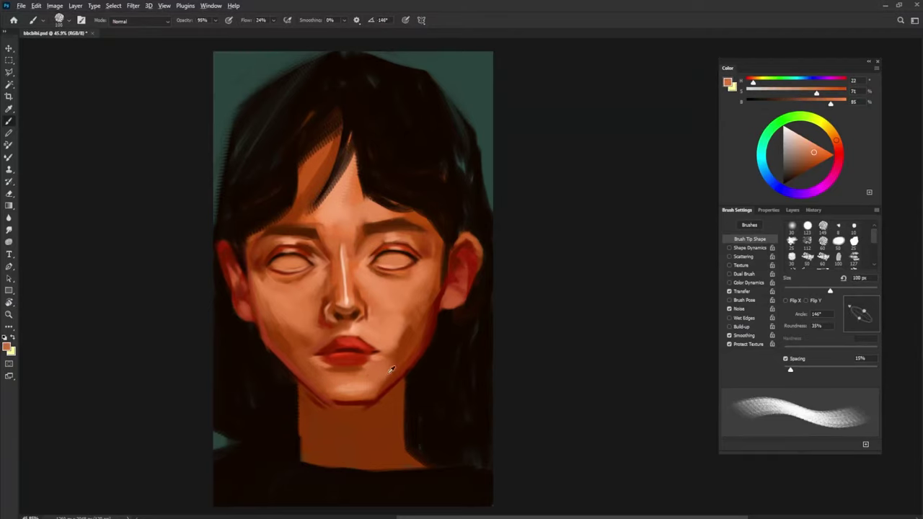
alt+click(394, 374)
drag(394, 376, 381, 387)
alt+click(395, 338)
alt+click(427, 294)
drag(417, 323, 397, 366)
alt+click(407, 319)
- Blend the lower left cheek toward the jaw with an orange skin tone sampled from that cheek
alt+click(294, 331)
key(shift+Left)
key(shift+Left)
key(shift+Left)
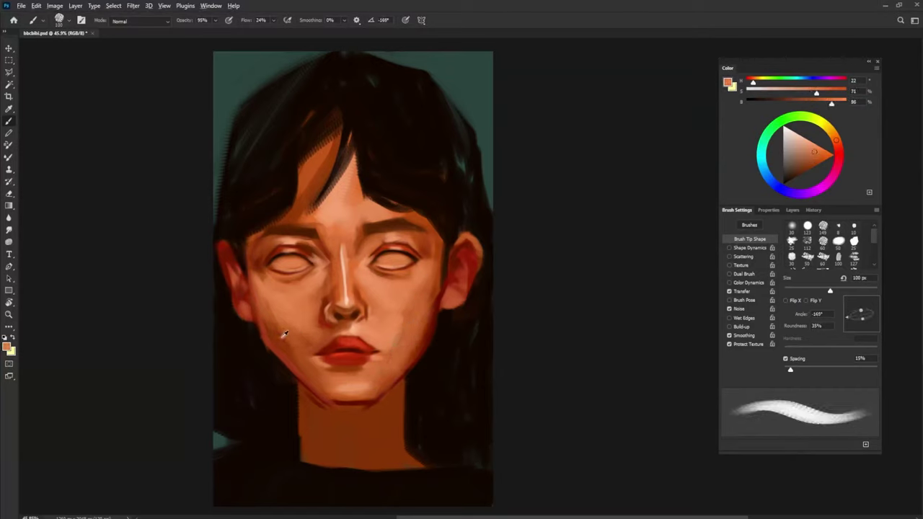
drag(281, 335, 292, 359)
- Shade the right jaw edge from the earlobe downward with sampled reddish browns, using a 78 px brush
key(bracketleft)
key(bracketleft)
key(bracketleft)
key(shift+Left)
key(shift+Left)
key(shift+Left)
alt+click(418, 344)
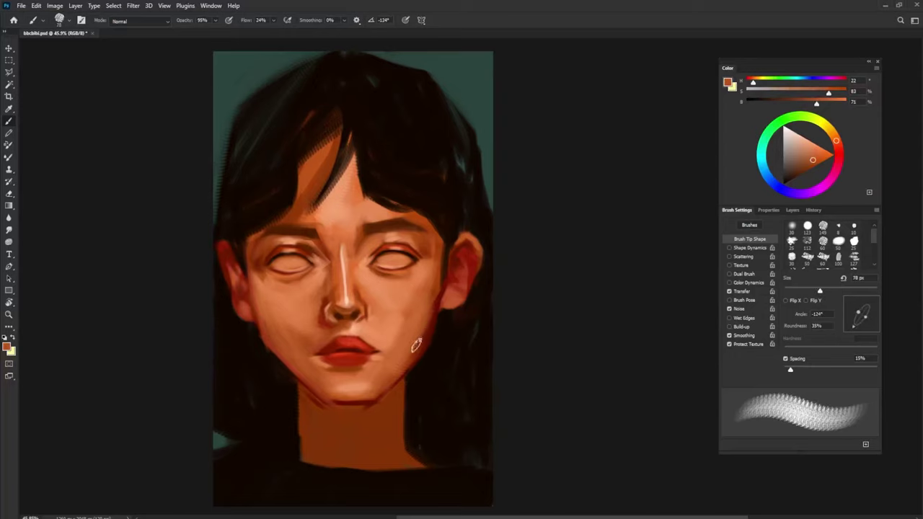
alt+click(435, 307)
drag(435, 300, 427, 321)
alt+click(432, 323)
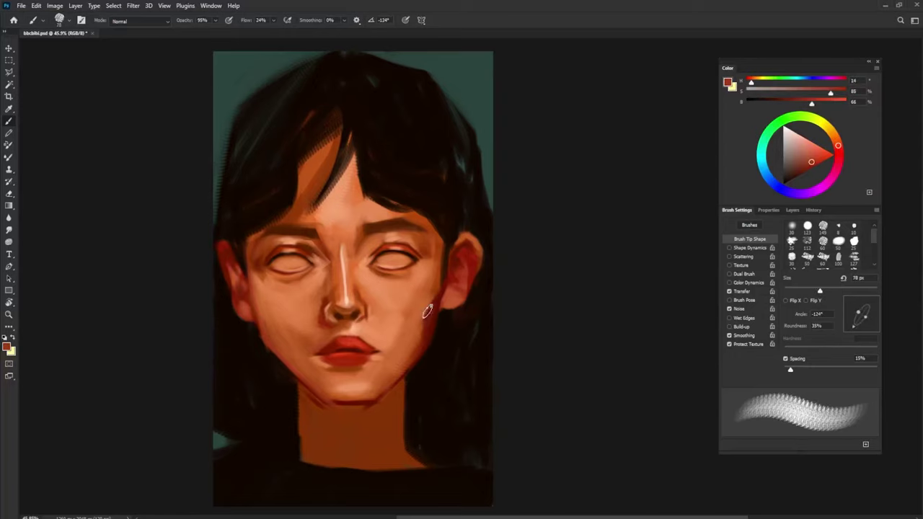
drag(430, 307, 414, 355)
alt+click(423, 329)
- Define the left side of the face and jaw with dark red sampled beside the right earlobe
alt+click(439, 307)
key(shift+Right)
key(shift+Right)
key(shift+Right)
key(shift+Right)
key(shift+Right)
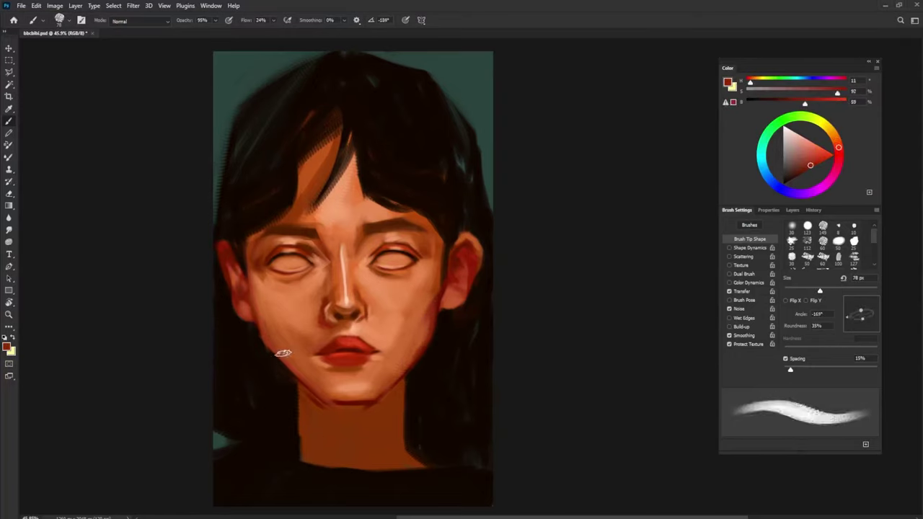
drag(255, 300, 275, 340)
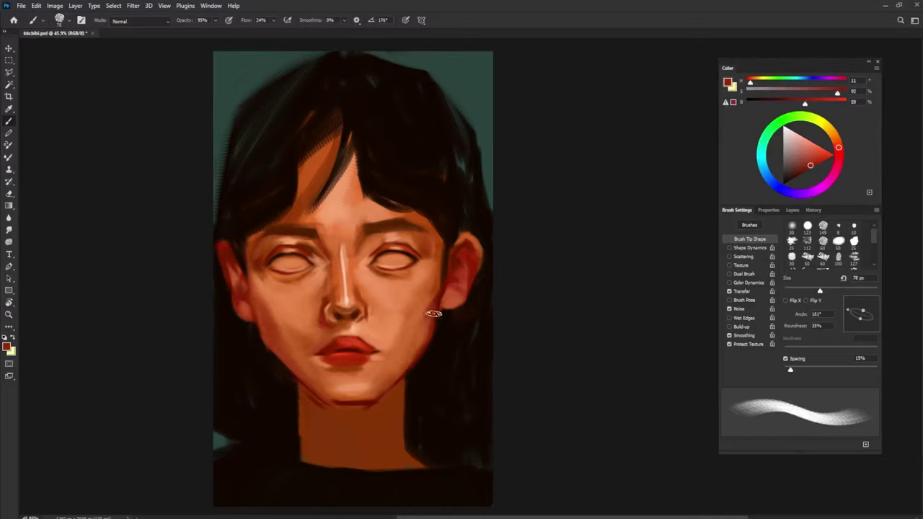
- Tint the shaded forehead patch red and darken the hair above it with sampled dark brown
key(shift+Left)
key(shift+Left)
key(shift+Left)
mouse_move(316, 185)
mouse_down()
mouse_move(321, 160)
mouse_move(306, 189)
mouse_up()
alt+click(325, 137)
key(bracketleft)
mouse_move(336, 140)
mouse_down()
mouse_move(296, 165)
mouse_move(303, 161)
mouse_up()
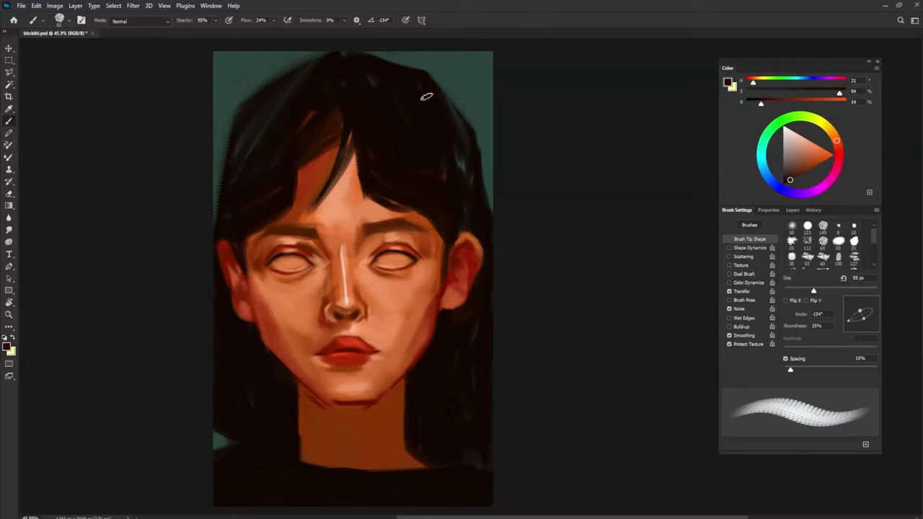
- Paint dark fringe strands down both sides of the forehead gap, using a 61 px brush and then 52 px
key(shift+Left)
key(shift+Left)
key(shift+Left)
key(bracketleft)
mouse_move(350, 128)
mouse_down()
mouse_move(348, 152)
mouse_move(305, 207)
mouse_up()
drag(341, 173, 313, 209)
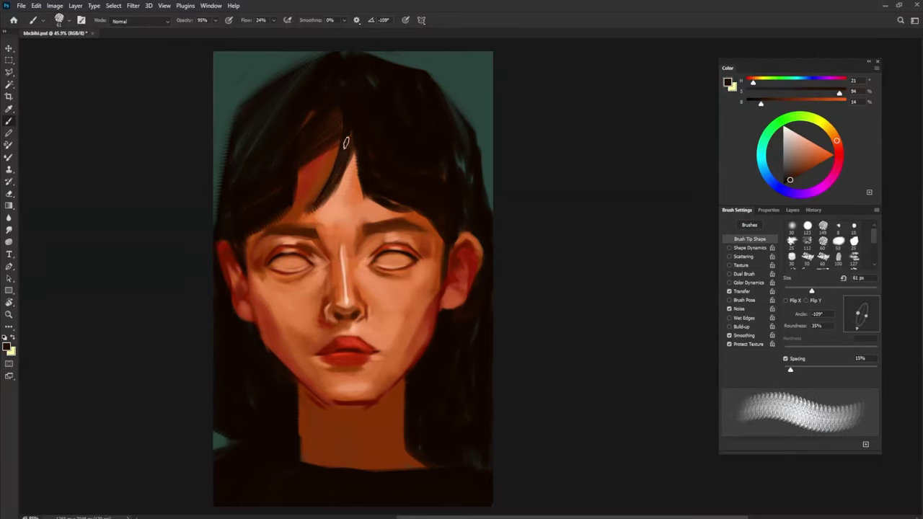
key(bracketleft)
key(shift+Left)
key(shift+Left)
key(shift+Left)
drag(352, 147, 367, 195)
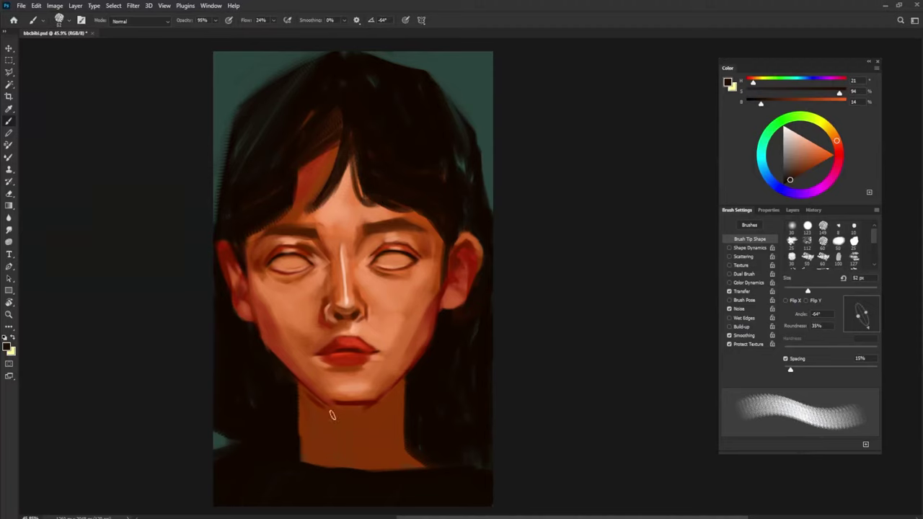
- Deepen the shadow line under the chin and jaw with sampled dark red, using a 74 px brush
alt+click(339, 393)
key(bracketright)
key(bracketright)
key(shift+Left)
key(shift+Left)
key(shift+Left)
mouse_move(305, 383)
mouse_down()
mouse_move(329, 407)
mouse_move(381, 408)
mouse_up()
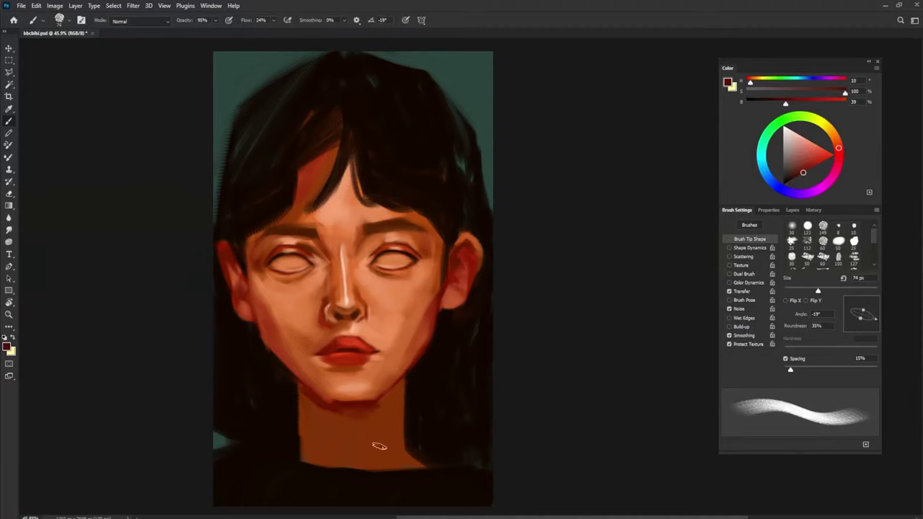
- Lighten the centre of the neck with an orange tone sampled from the cheek, using a 104 px brush
key(bracketright)
key(bracketright)
key(bracketright)
alt+click(378, 305)
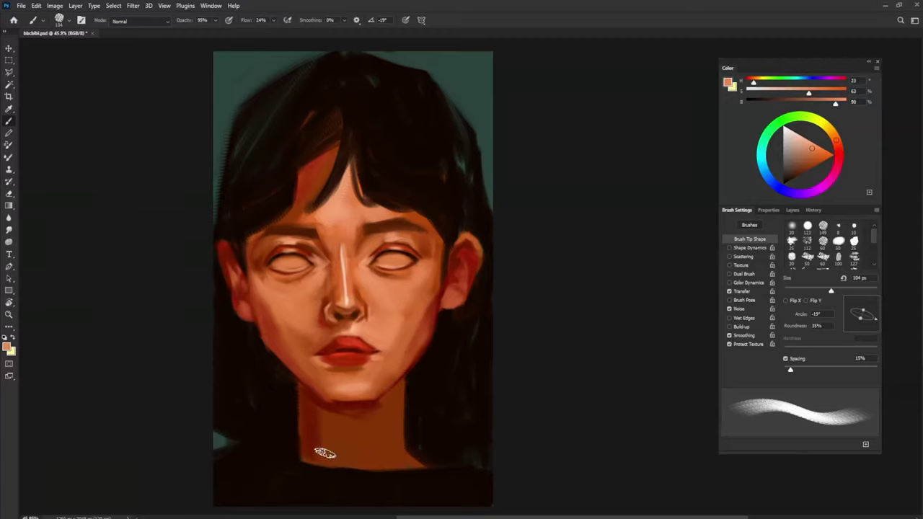
mouse_move(325, 452)
mouse_down()
mouse_move(336, 435)
mouse_move(373, 465)
mouse_up()
alt+click(345, 451)
- Shade the left side of the neck below the jaw with sampled dark reds, reducing the brush to 52 px
alt+click(327, 401)
alt+right_click(327, 409)
key(shift+Left)
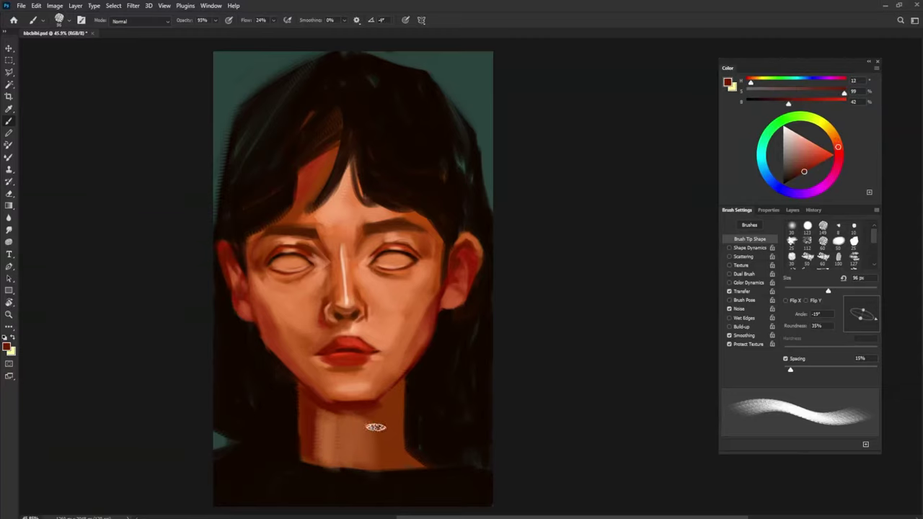
alt+click(356, 435)
key(bracketleft)
key(bracketleft)
key(bracketleft)
alt+click(274, 252)
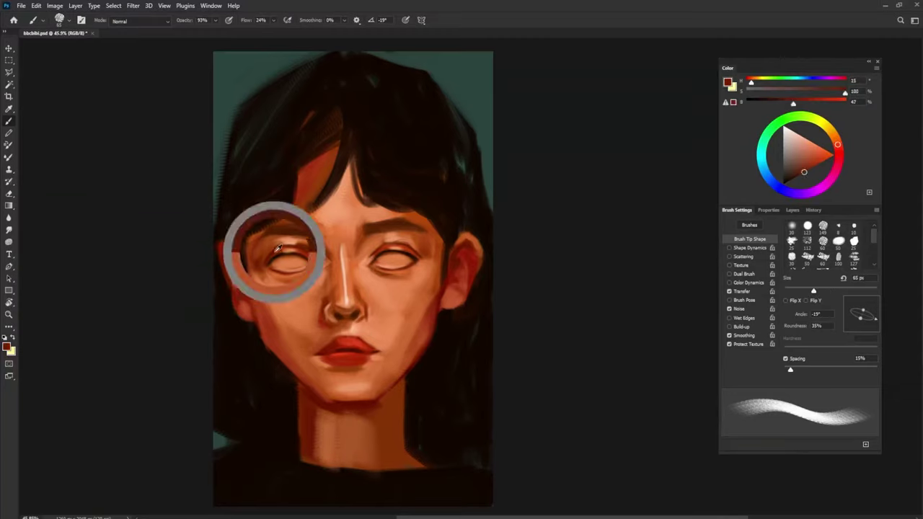
key(bracketleft)
key(bracketleft)
key(shift+Left)
key(shift+Left)
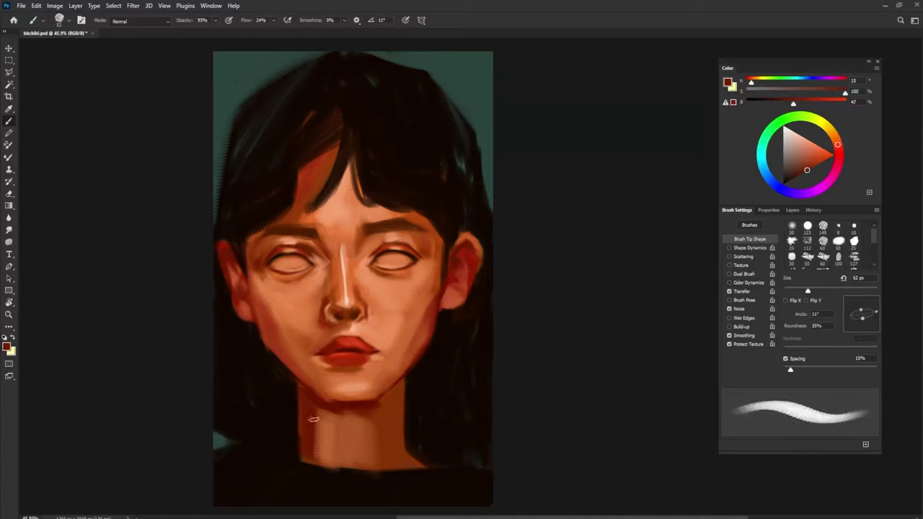
- Refine the underside of the nose between the nostrils with sampled skin and shadow tones, using a smaller brush
alt+click(365, 319)
key(shift+Left)
key(shift+Left)
key(bracketleft)
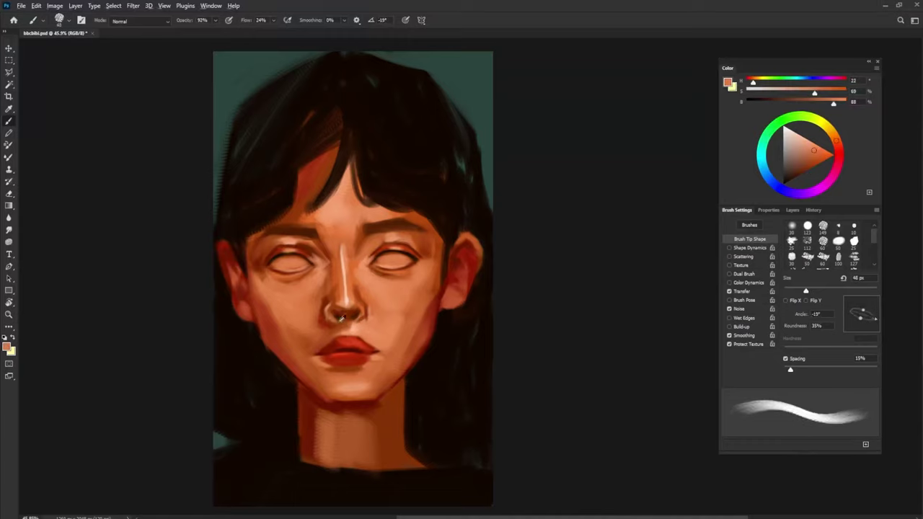
alt+click(347, 318)
alt+click(347, 318)
drag(338, 321, 333, 320)
drag(337, 321, 359, 316)
- Blend the nostrils and the nose tip with nearby orange tones, varying the brush size and angle
key(shift+Right)
key(bracketright)
alt+click(362, 313)
key(bracketright)
alt+click(338, 312)
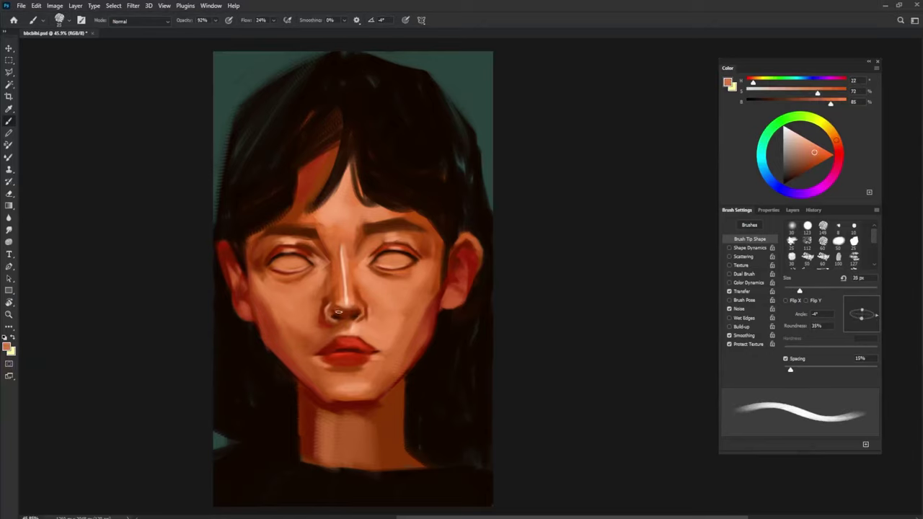
alt+click(334, 310)
key(bracketright)
key(bracketright)
alt+click(339, 306)
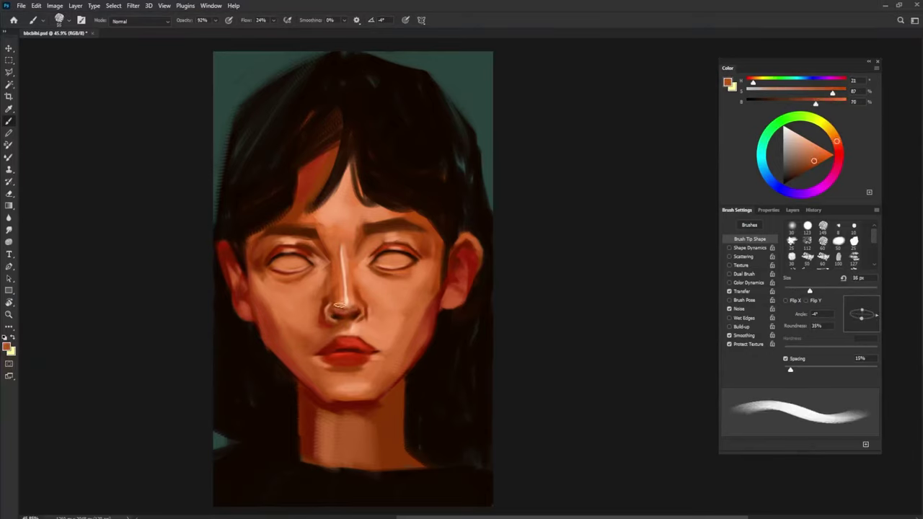
key(shift+Left)
key(shift+Left)
alt+click(346, 315)
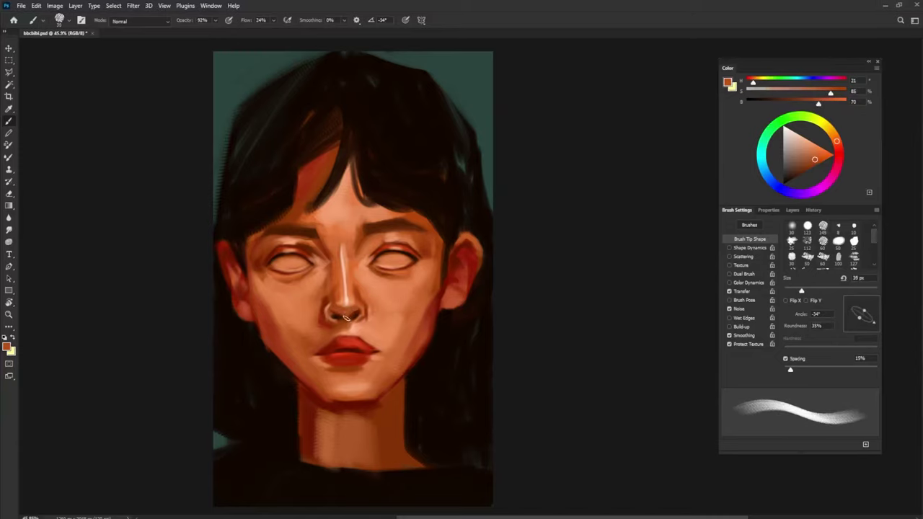
alt+click(338, 313)
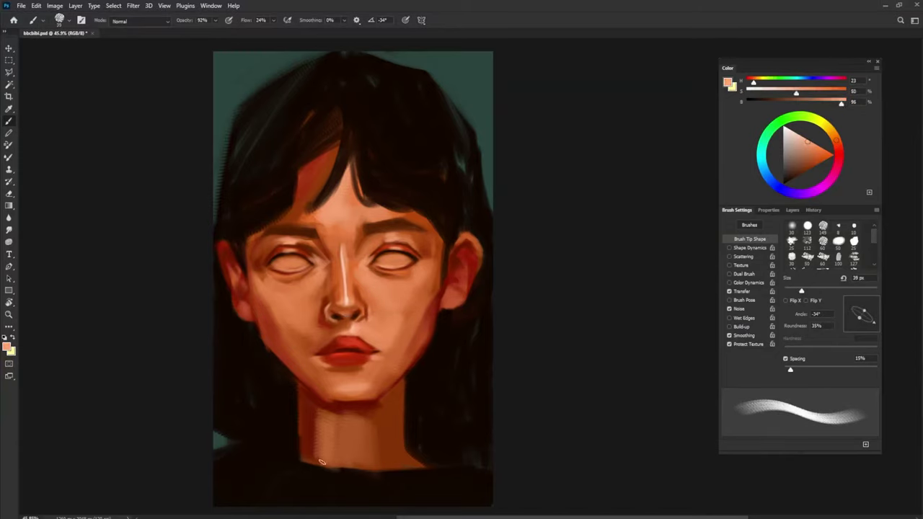
- Darken the lower lip with dark red sampled from the upper lip and shifted to hue 2
key(bracketright)
key(bracketright)
alt+click(333, 345)
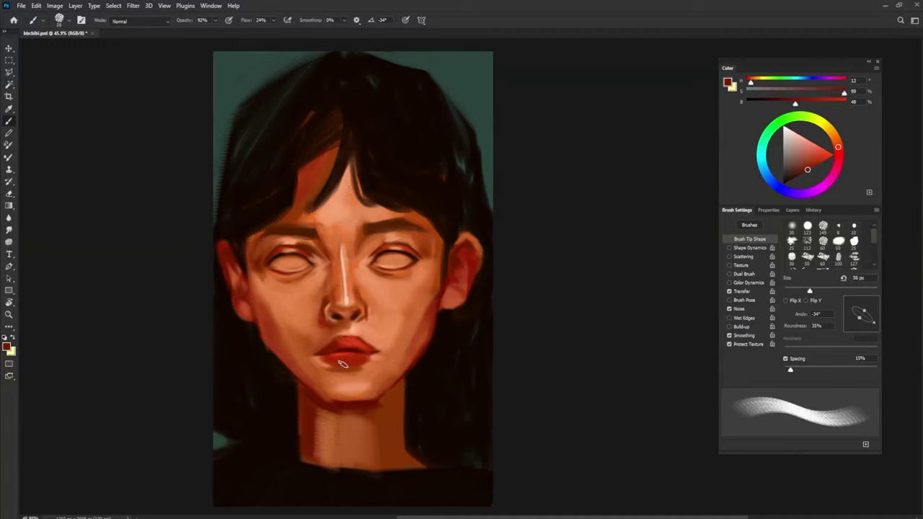
key(shift+Left)
key(shift+Left)
drag(838, 147, 839, 154)
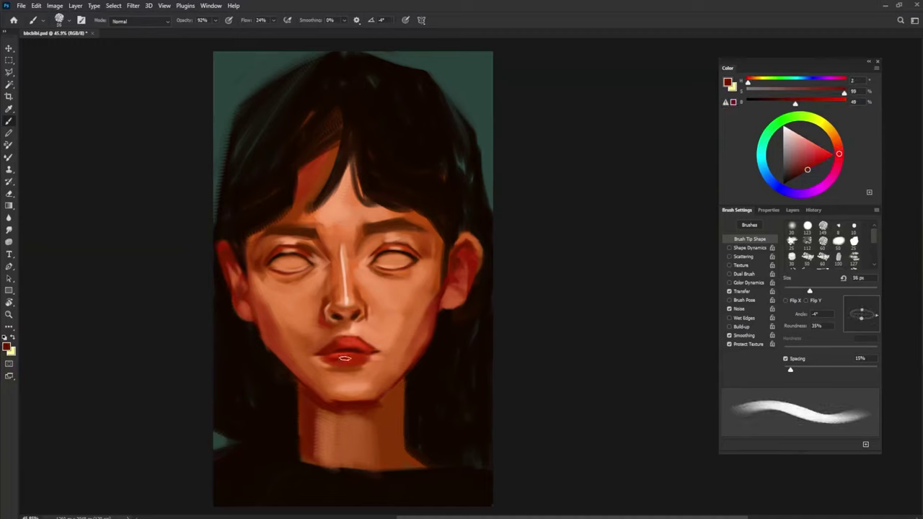
key(bracketleft)
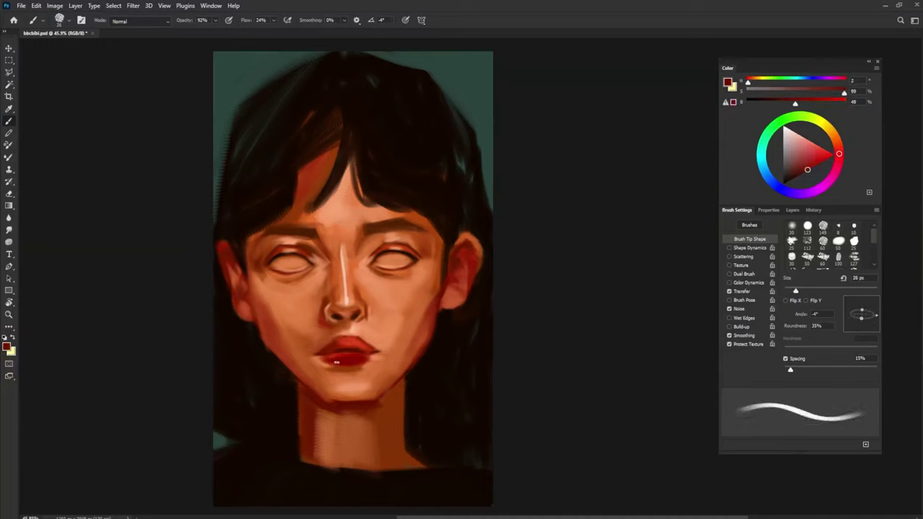
- Brighten the centre of the lower lip with a vivid red of 82% saturation and 100% brightness
click(826, 150)
key(bracketright)
drag(343, 356, 364, 356)
key(bracketright)
key(bracketleft)
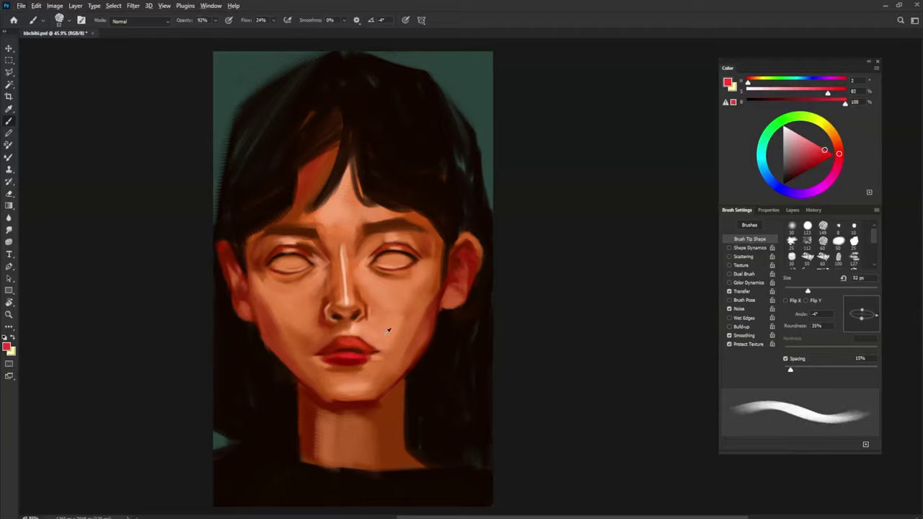
- Clean up the right mouth corner and redefine the line between the lips with sampled skin and dark red tones
alt+click(387, 331)
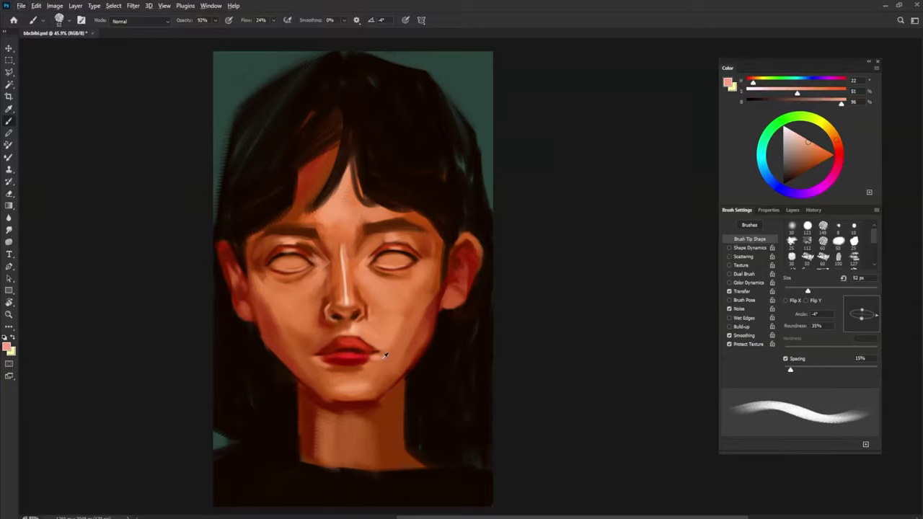
alt+click(356, 350)
alt+click(378, 348)
mouse_move(371, 353)
mouse_down()
mouse_move(380, 354)
mouse_move(339, 354)
mouse_up()
alt+click(371, 354)
alt+click(455, 304)
alt+click(345, 353)
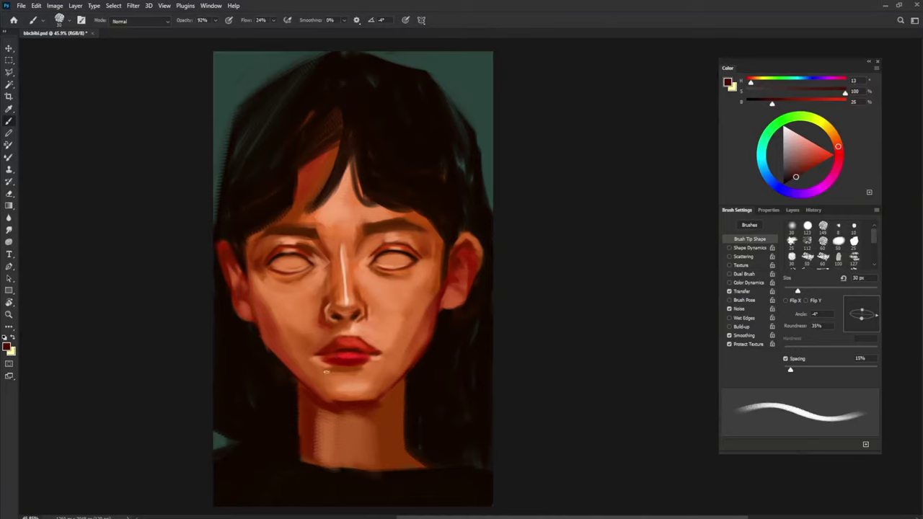
alt+click(356, 350)
- Paint the chin's cast shadow across the upper neck with sampled dark reds, using an 83 px brush
alt+right_click(379, 404)
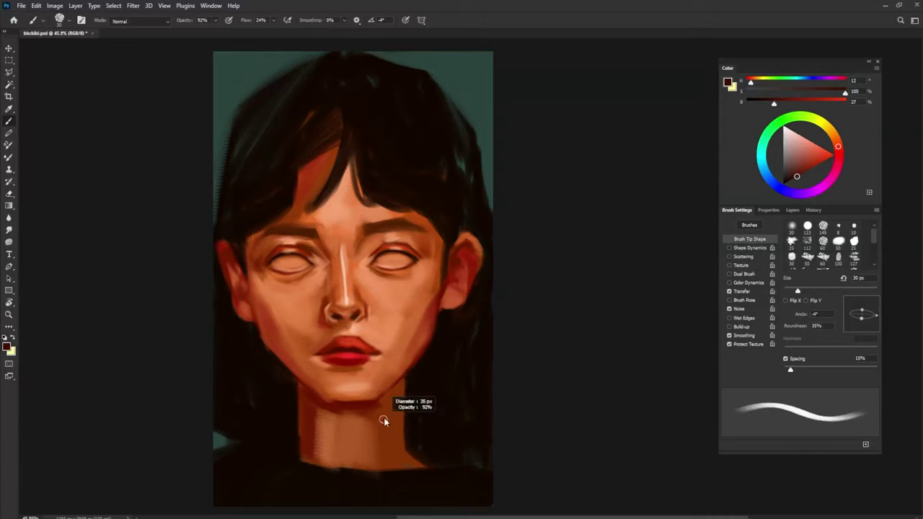
alt+click(371, 404)
drag(368, 429, 364, 459)
alt+click(371, 415)
alt+click(315, 411)
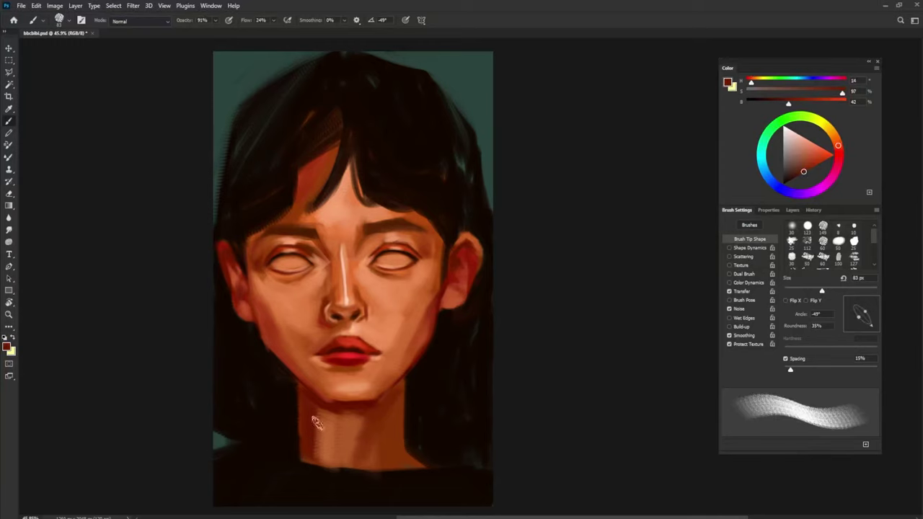
mouse_move(316, 421)
mouse_down()
mouse_move(322, 453)
mouse_move(326, 438)
mouse_move(396, 408)
mouse_move(392, 476)
mouse_move(400, 426)
mouse_up()
- Lighten the right side of the neck down to the collar with a tone sampled from the neck's centre
alt+click(336, 436)
key(shift+Left)
key(shift+Left)
key(shift+Left)
key(shift+Left)
key(shift+Left)
key(shift+Right)
key(shift+Right)
key(shift+Right)
key(shift+Right)
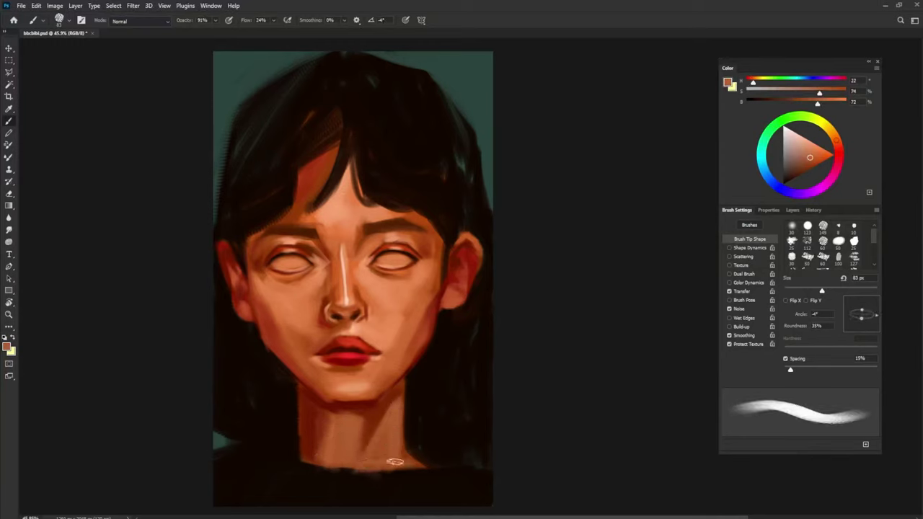
- Shade the right edge of the neck from the jaw to the shoulder with sampled dark reddish brown
alt+click(399, 399)
key(shift+Right)
key(shift+Right)
key(shift+Right)
key(shift+Right)
key(shift+Right)
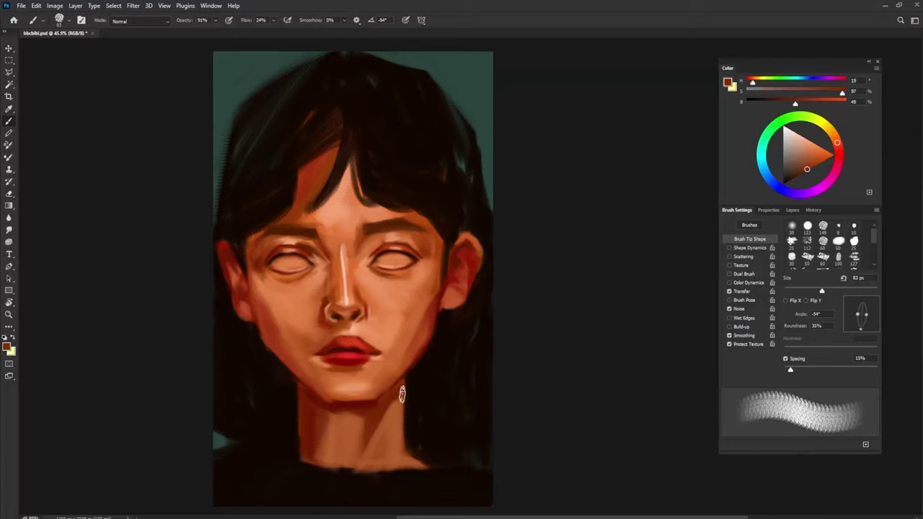
drag(402, 394, 406, 447)
alt+click(414, 461)
key(shift+Left)
key(shift+Left)
key(shift+Left)
alt+click(406, 443)
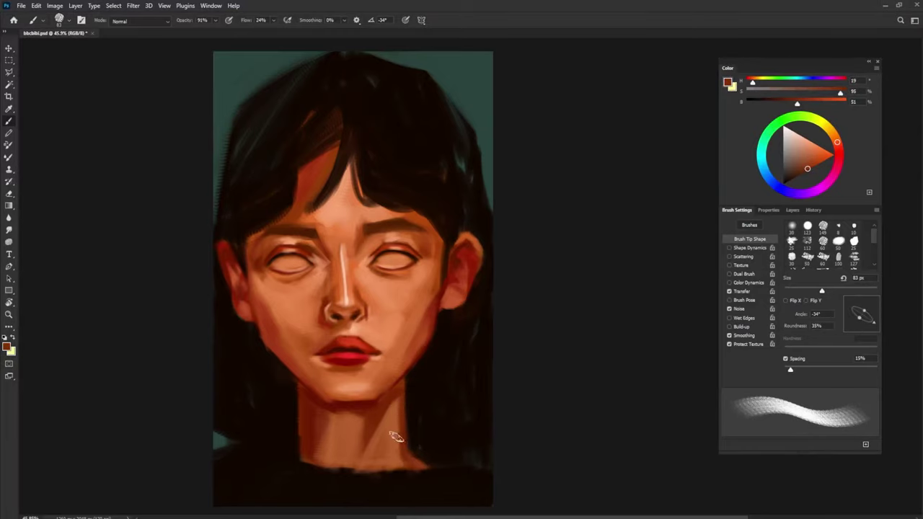
- Extend the neck's base along the shirt neckline with a reddish brown sampled from the left of the neck
alt+click(396, 438)
alt+click(308, 444)
mouse_move(300, 459)
mouse_down()
mouse_move(321, 452)
mouse_move(304, 460)
mouse_move(381, 474)
mouse_move(315, 468)
mouse_move(416, 472)
mouse_up()
alt+click(323, 451)
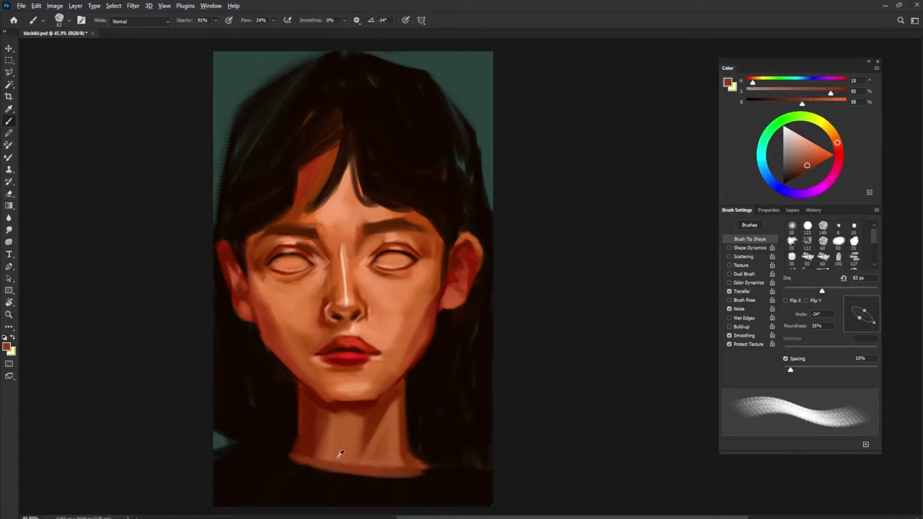
- Even out the neck's base along the shirt neckline and define its left corner with tones sampled from the lower neck
alt+click(341, 454)
key(shift+Left)
key(shift+Left)
drag(299, 459, 446, 467)
alt+click(307, 455)
mouse_move(300, 445)
mouse_down()
mouse_move(296, 456)
mouse_move(306, 459)
mouse_move(290, 458)
mouse_up()
- Shade the right jaw edge and the neck's lower right corner with dark reddish browns sampled from those areas
key(shift+Left)
key(shift+Left)
key(shift+Left)
key(shift+Left)
key(shift+Left)
key(shift+Left)
key(shift+Left)
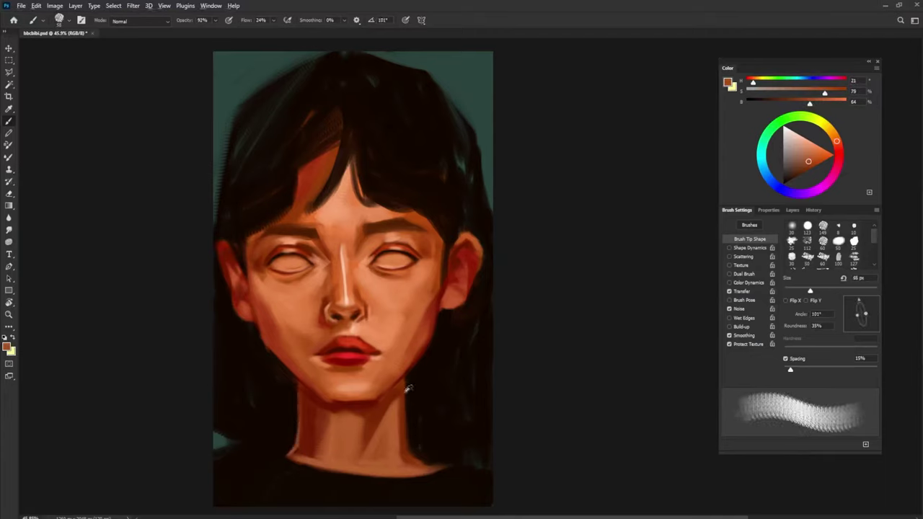
alt+click(416, 358)
key(shift+Right)
key(shift+Right)
key(shift+Right)
key(shift+Right)
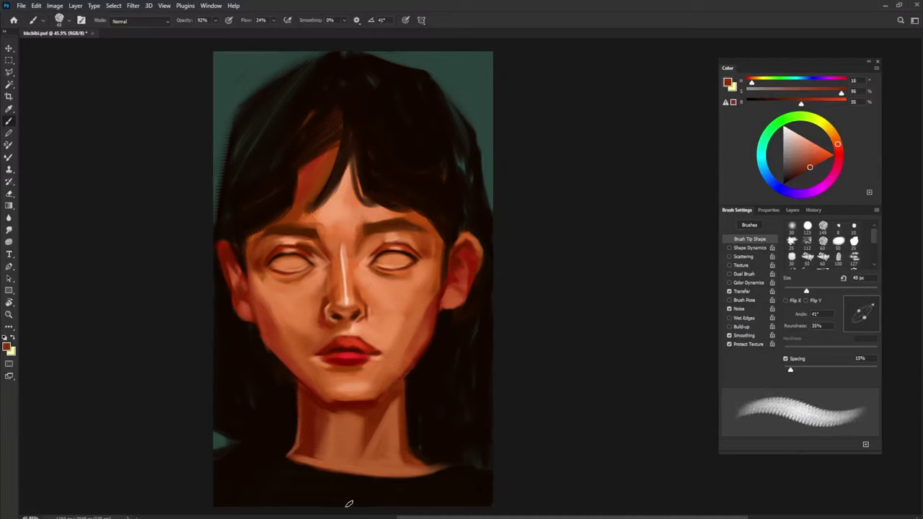
alt+click(414, 452)
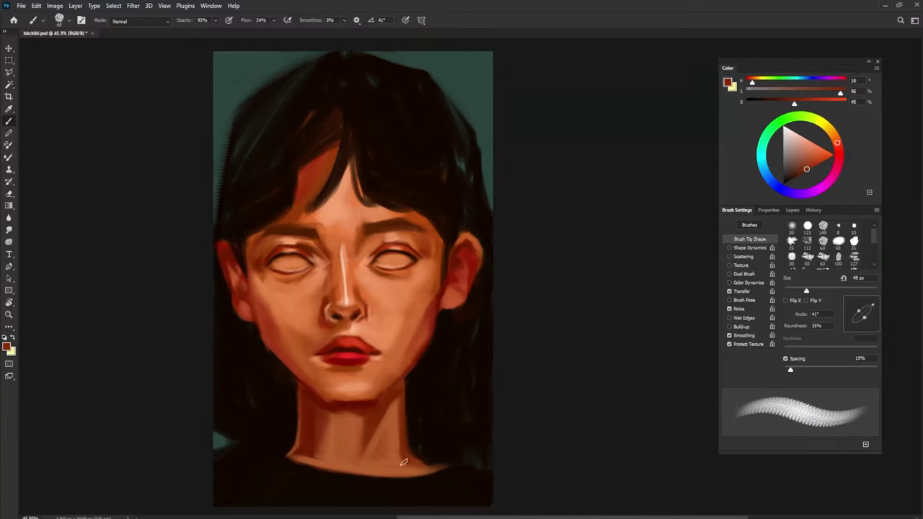
key(shift+Right)
key(shift+Right)
key(shift+Right)
- Paint thin hair strands down both sides of the neck with near-black sampled from the hair, using a 32 px brush
alt+click(431, 386)
key(shift+Left)
key(shift+Left)
key(shift+Left)
key(shift+Left)
key(shift+Left)
key(bracketleft)
key(bracketleft)
key(bracketleft)
key(bracketleft)
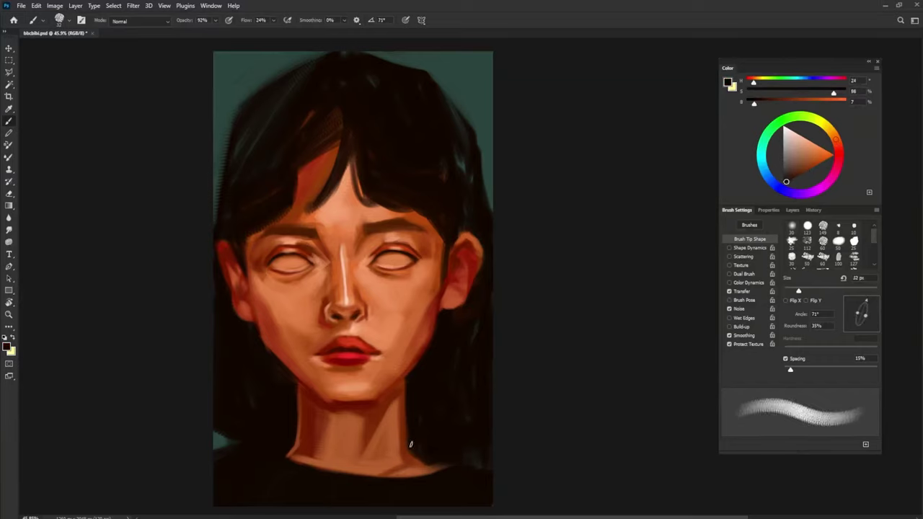
mouse_move(409, 416)
mouse_down()
mouse_move(411, 475)
mouse_move(433, 486)
mouse_up()
drag(297, 387, 299, 436)
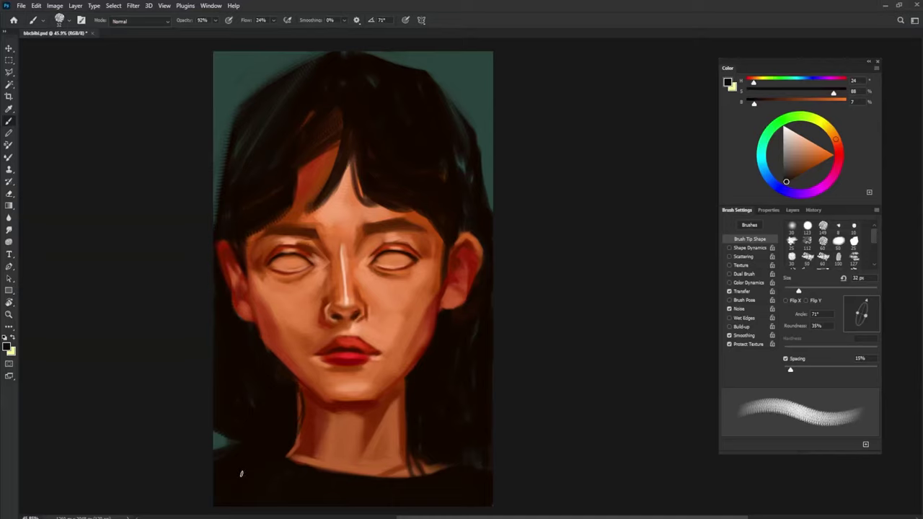
- Darken the lighter streaks on the hair's right side and around the parting with near-black, using a larger brush
drag(442, 150, 459, 163)
key(shift+Right)
key(shift+Right)
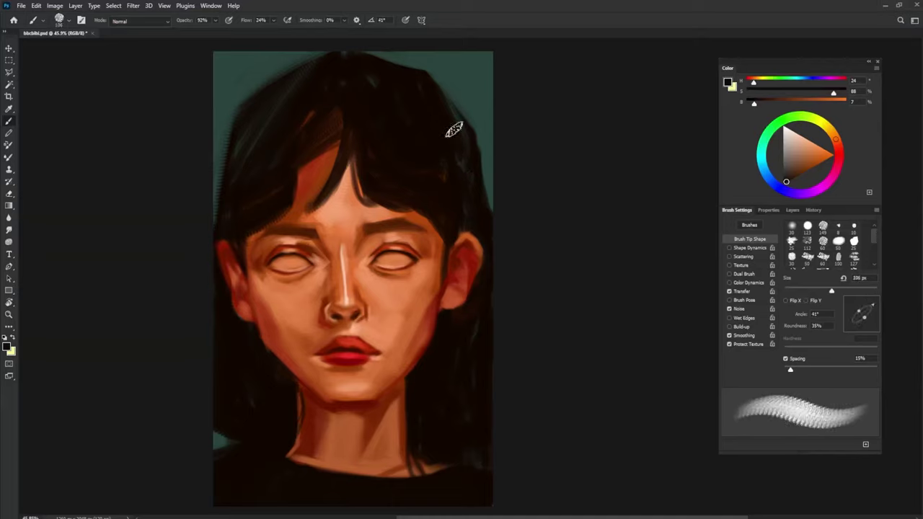
drag(339, 112, 305, 152)
mouse_move(310, 112)
mouse_down()
mouse_move(296, 141)
mouse_move(272, 142)
mouse_up()
- Trim the hair outline along the crown and upper left with the sampled background green, using a 66 px brush
alt+click(225, 146)
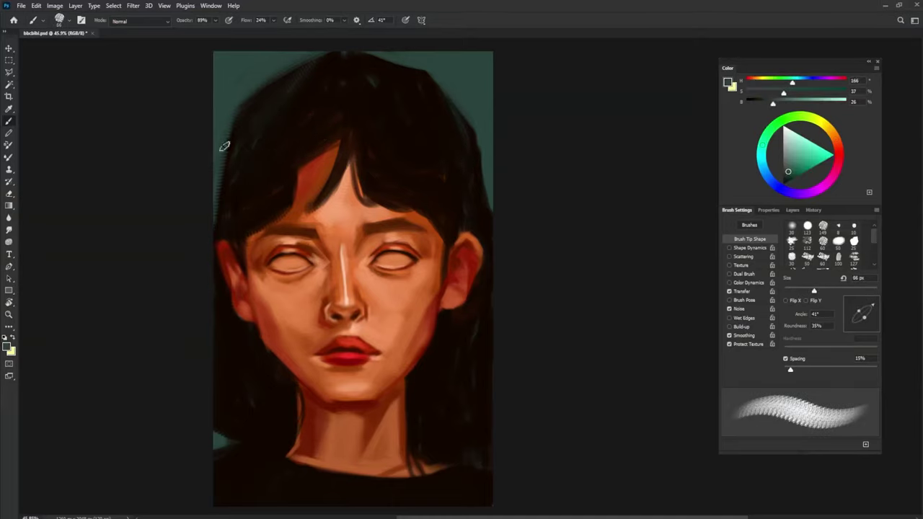
mouse_move(230, 121)
mouse_down()
mouse_move(214, 209)
mouse_move(236, 111)
mouse_up()
drag(334, 55, 239, 101)
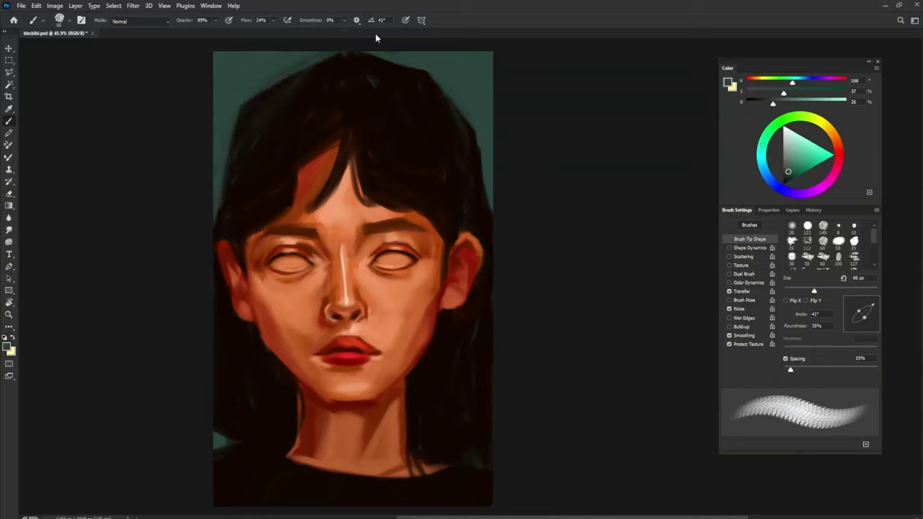
mouse_move(320, 60)
mouse_down()
mouse_move(445, 70)
mouse_move(453, 101)
mouse_up()
key(shift+Left)
key(shift+Left)
key(shift+Left)
key(shift+Left)
key(shift+Left)
drag(339, 62, 344, 72)
- Redefine the hair's top edge around the parting and down the upper left with near-black sampled from the hair
alt+click(351, 75)
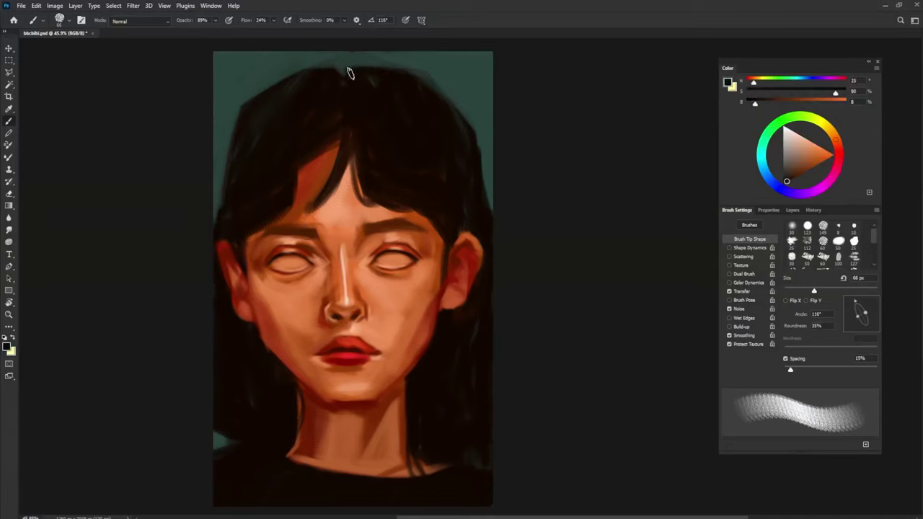
key(shift+Left)
key(shift+Left)
key(shift+Left)
key(shift+Left)
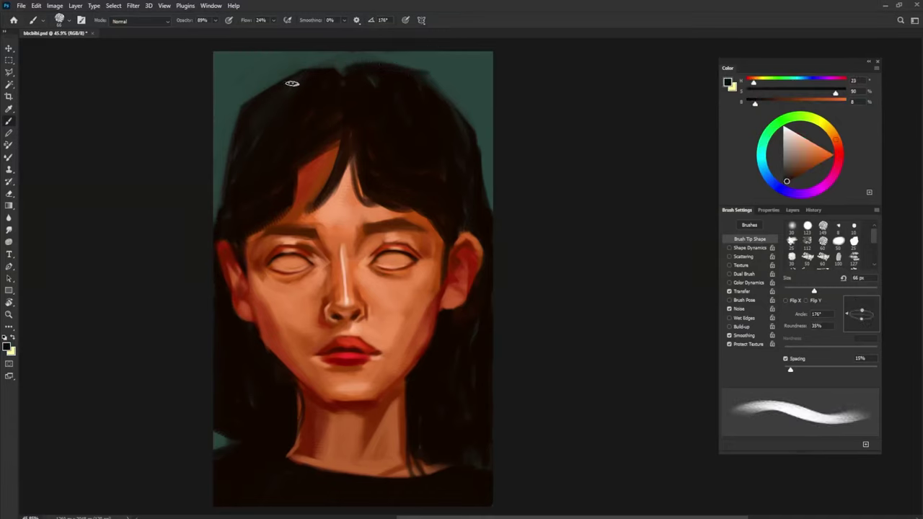
mouse_move(299, 73)
mouse_down()
mouse_move(281, 74)
mouse_move(244, 102)
mouse_up()
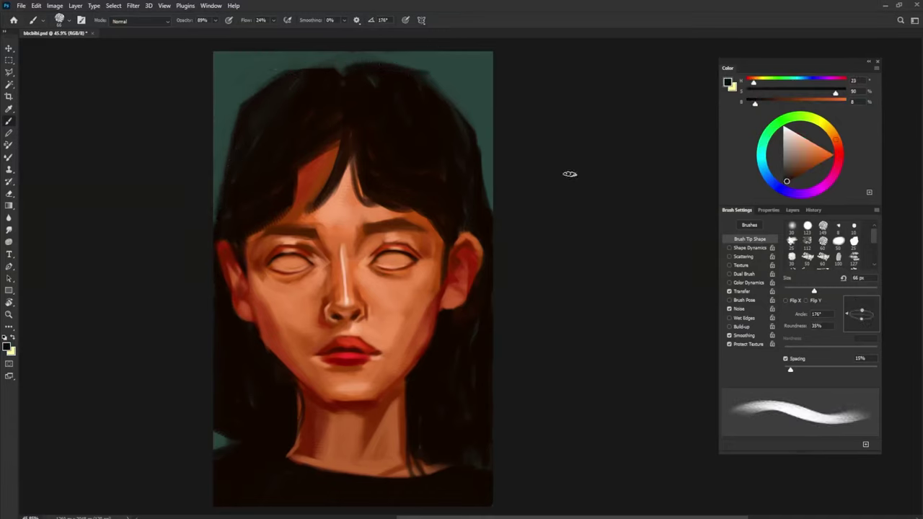
- Refine the hair's right outline from the crown down to the ear with tones sampled from its edge and interior
key(shift+Right)
key(shift+Right)
key(shift+Right)
alt+click(450, 93)
drag(449, 94, 460, 112)
alt+click(474, 177)
key(shift+Right)
key(shift+Right)
drag(485, 172, 490, 208)
drag(475, 143, 487, 198)
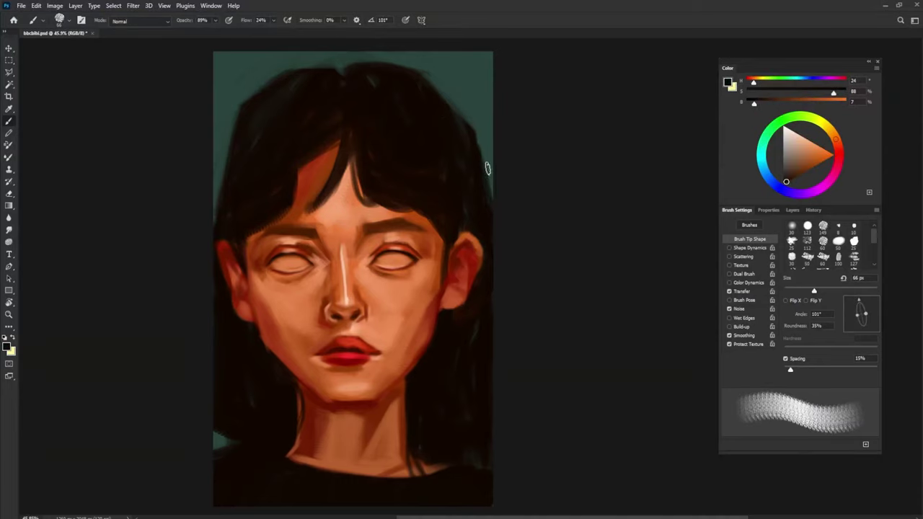
key(shift+Left)
key(shift+Left)
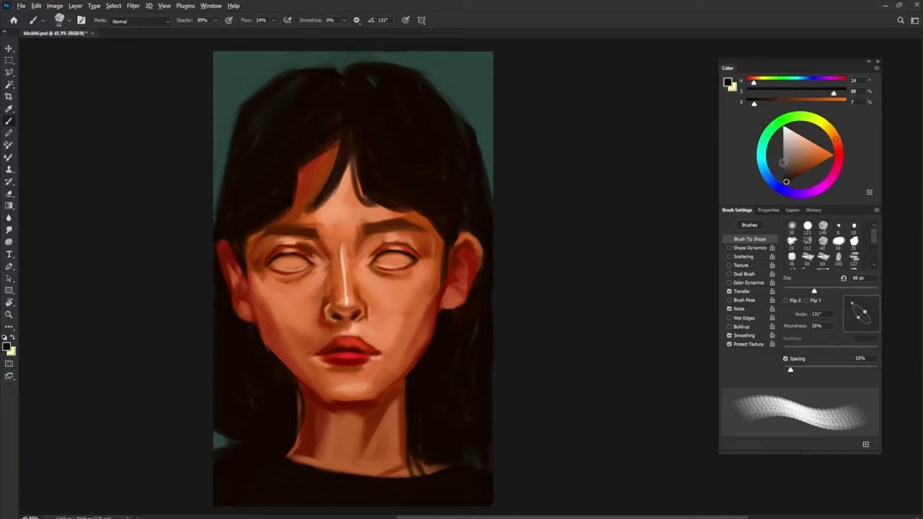
- Add a light pink highlight to the lower lip, using a smaller brush
alt+click(364, 347)
click(805, 137)
key(bracketleft)
key(bracketleft)
key(shift+Left)
key(shift+Left)
key(shift+Left)
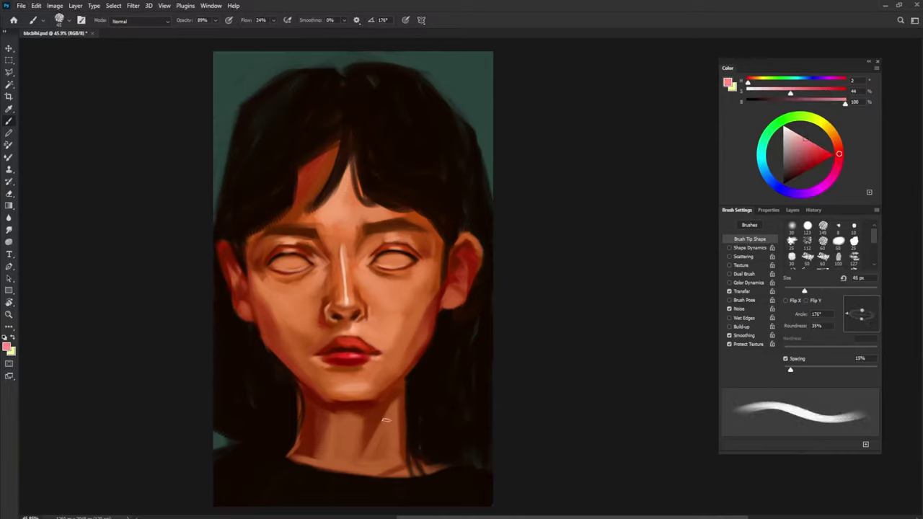
- Paint the irises in both eyes with dark brown sampled from the fringe, using a 36 px brush
alt+click(402, 202)
key(bracketleft)
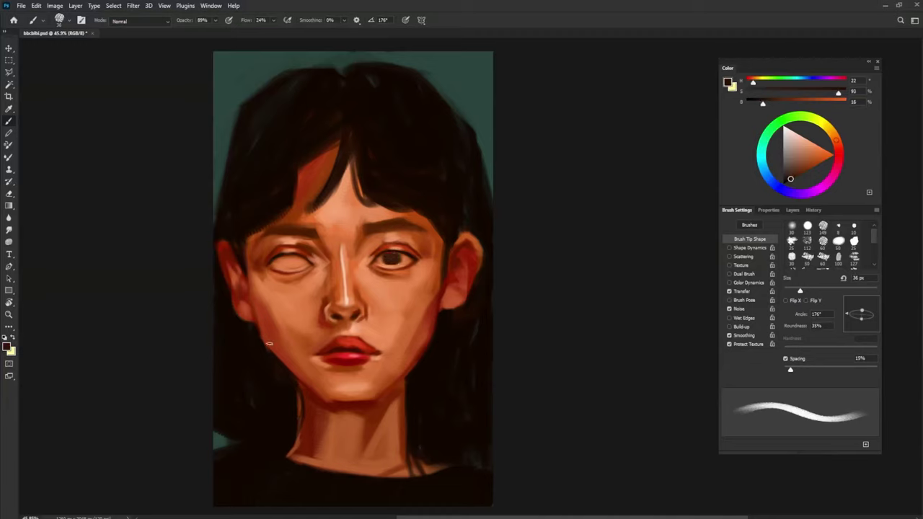
drag(286, 264, 285, 259)
- Add light grey reflections to both eyes and deepen the pupils with near-black sampled from the hair
click(786, 147)
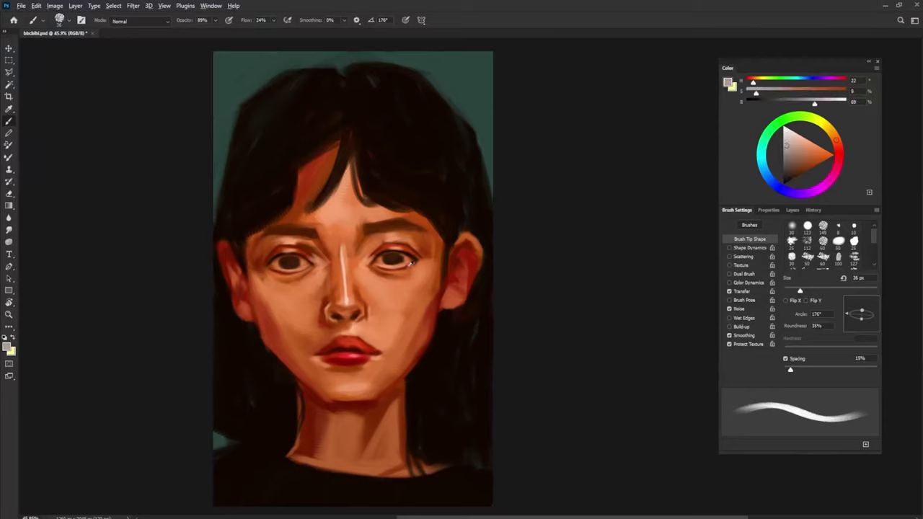
drag(409, 266, 393, 259)
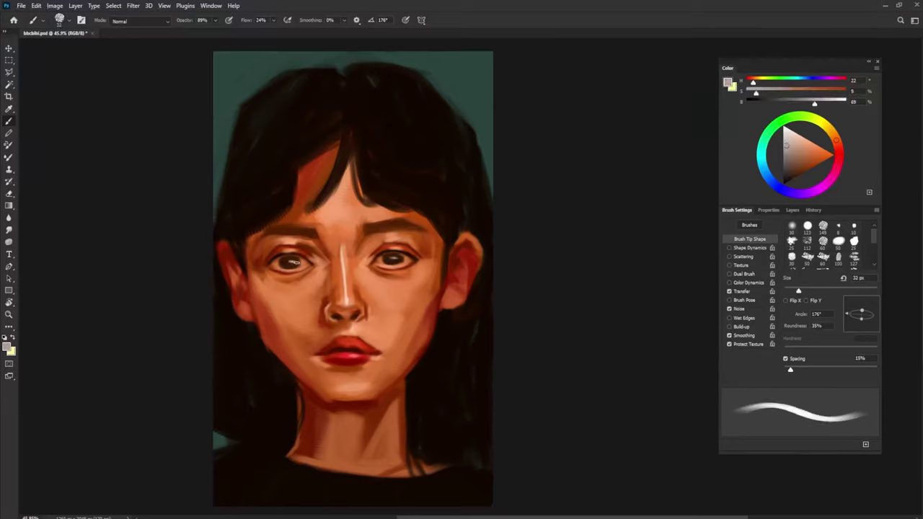
alt+click(429, 186)
drag(395, 261, 394, 260)
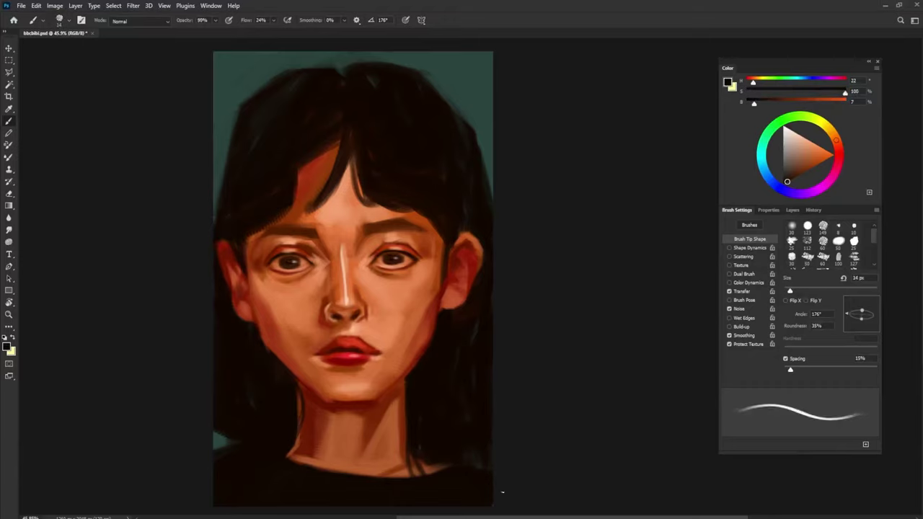
- Touch up the earlobes with a red sampled from the right ear and a light orange sampled from the cheek
alt+click(459, 256)
drag(455, 311, 455, 295)
alt+click(393, 308)
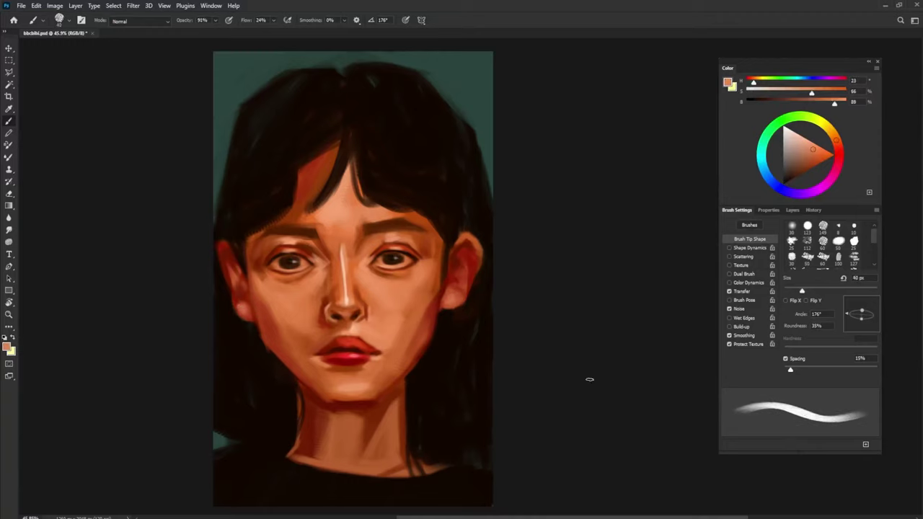
- Clean up the jaw contour with the near-black hair colour and blend its right edge with sampled reddish browns
alt+click(447, 279)
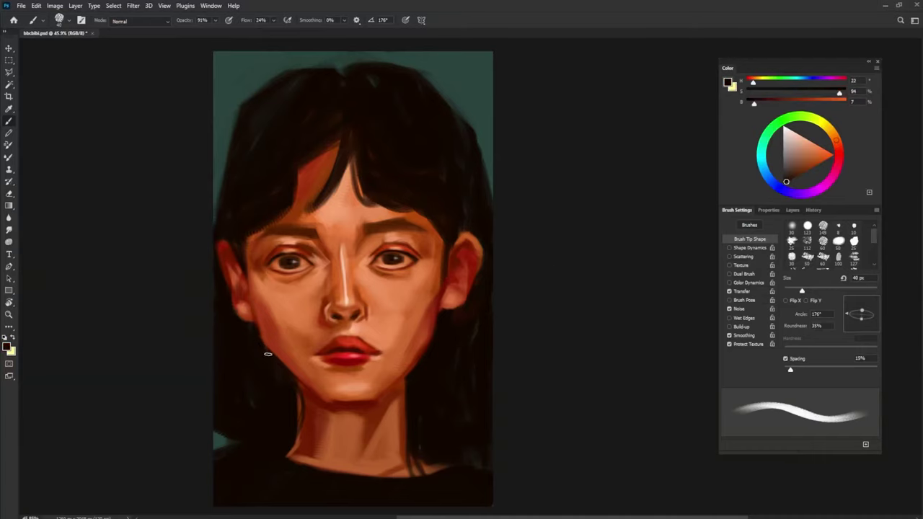
drag(424, 360, 428, 338)
alt+click(423, 351)
key(shift+Left)
key(shift+Left)
key(shift+Left)
key(shift+Left)
alt+click(394, 380)
key(shift+Left)
key(shift+Left)
key(shift+Left)
key(shift+Left)
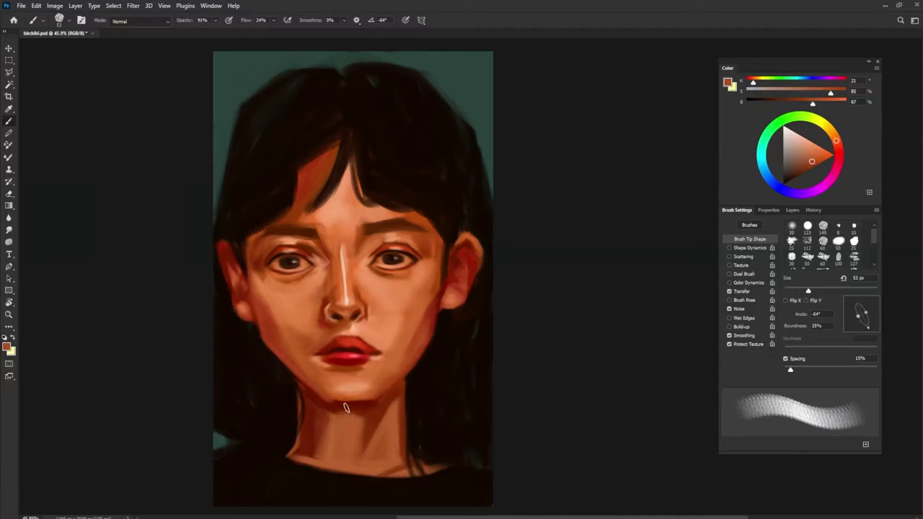
- Refine both eyebrows with sampled dark browns and surrounding skin tones, using a 36 px brush angled at 161°
key(shift+Right)
key(shift+Right)
key(shift+Right)
key(shift+Right)
key(shift+Right)
key(shift+Right)
key(shift+Right)
key(shift+Right)
key(shift+Right)
key(bracketleft)
key(bracketleft)
key(bracketleft)
key(bracketleft)
key(bracketright)
key(bracketright)
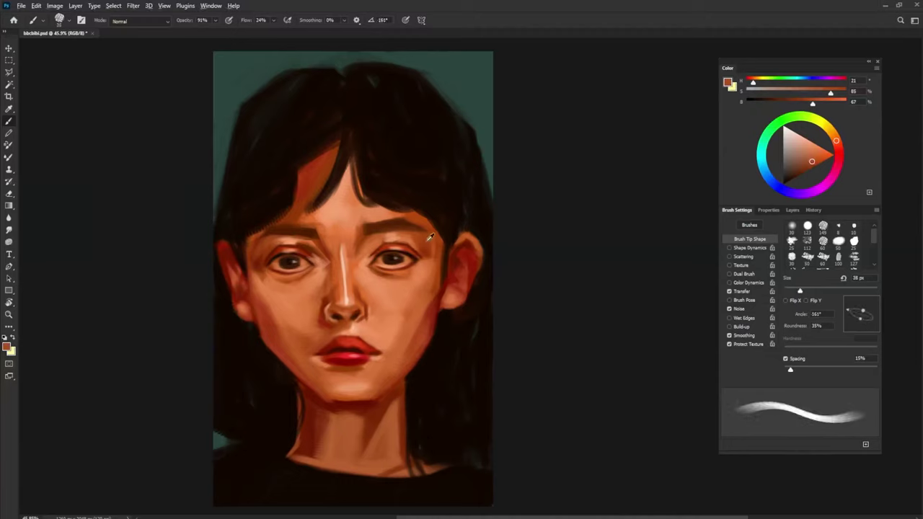
alt+click(432, 237)
alt+click(411, 222)
drag(375, 220, 405, 218)
alt+click(417, 217)
alt+click(278, 227)
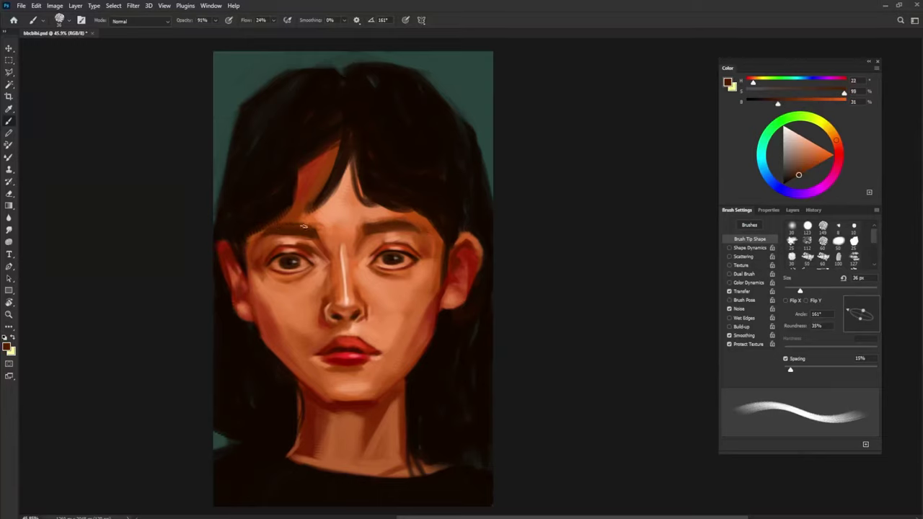
alt+click(316, 217)
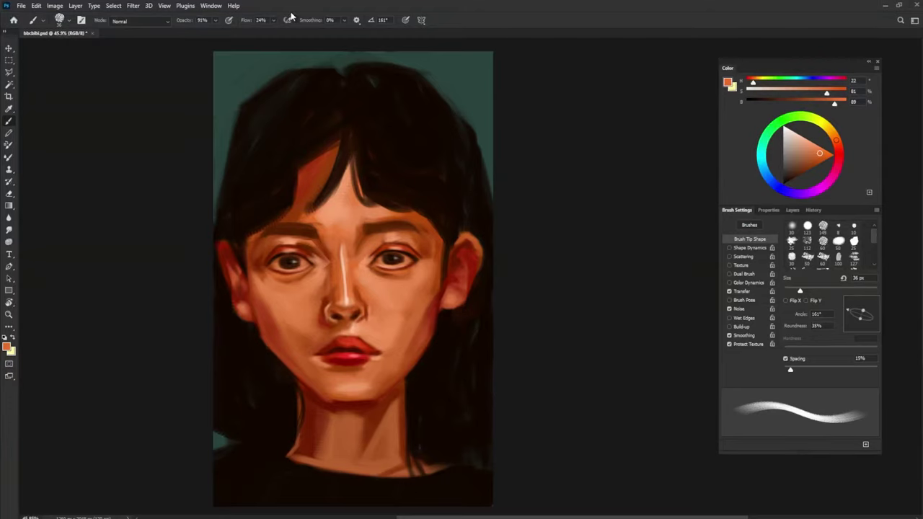
- Add a Color Lookup adjustment layer above the background and apply a dark bluish lookup preset
click(793, 210)
click(777, 378)
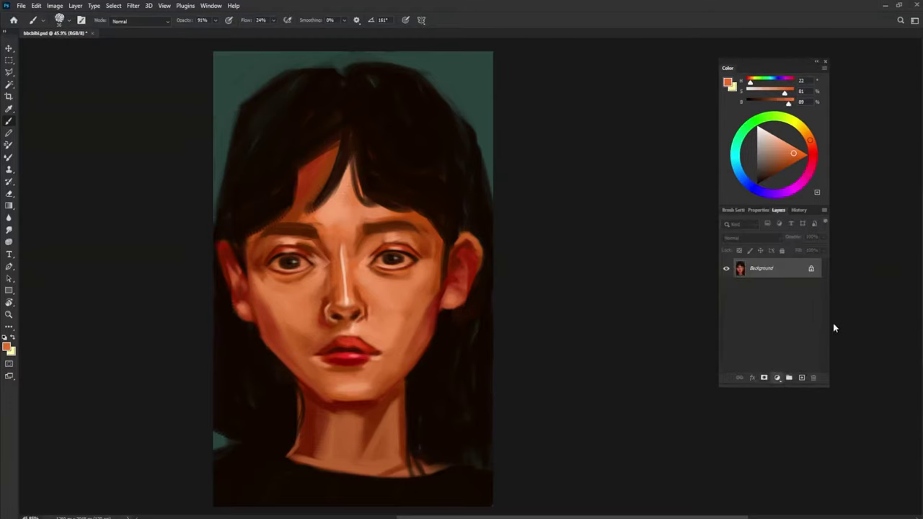
click(832, 323)
click(804, 243)
click(821, 489)
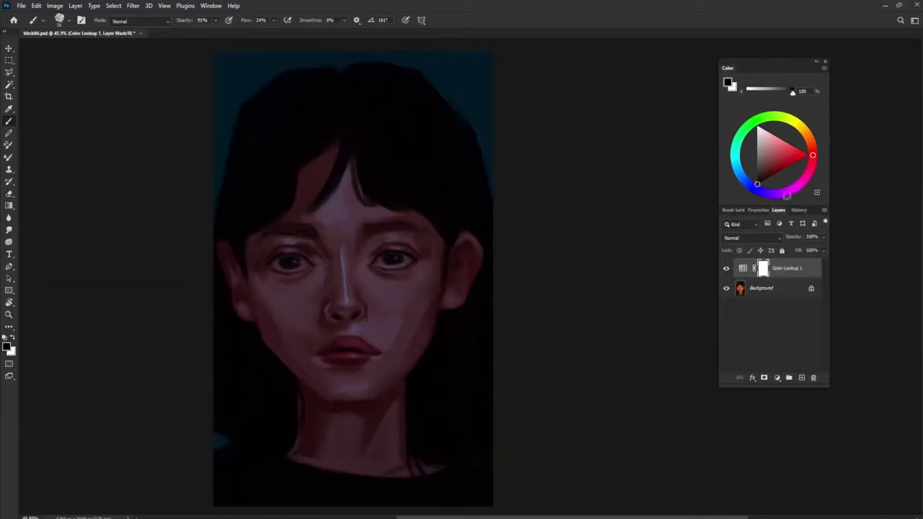
- Mask the Color Lookup layer out over the lower face from mid-nose to chin with black at 100% flow
click(778, 210)
mouse_move(302, 306)
mouse_down()
mouse_move(373, 297)
mouse_move(433, 302)
mouse_move(417, 324)
mouse_move(414, 312)
mouse_move(391, 326)
mouse_move(392, 303)
mouse_move(360, 345)
mouse_move(353, 304)
mouse_up()
mouse_move(378, 307)
mouse_down()
mouse_move(376, 338)
mouse_move(348, 310)
mouse_move(326, 345)
mouse_move(340, 304)
mouse_move(305, 318)
mouse_move(270, 316)
mouse_move(278, 351)
mouse_move(304, 371)
mouse_move(286, 334)
mouse_move(339, 365)
mouse_up()
drag(279, 26, 431, 75)
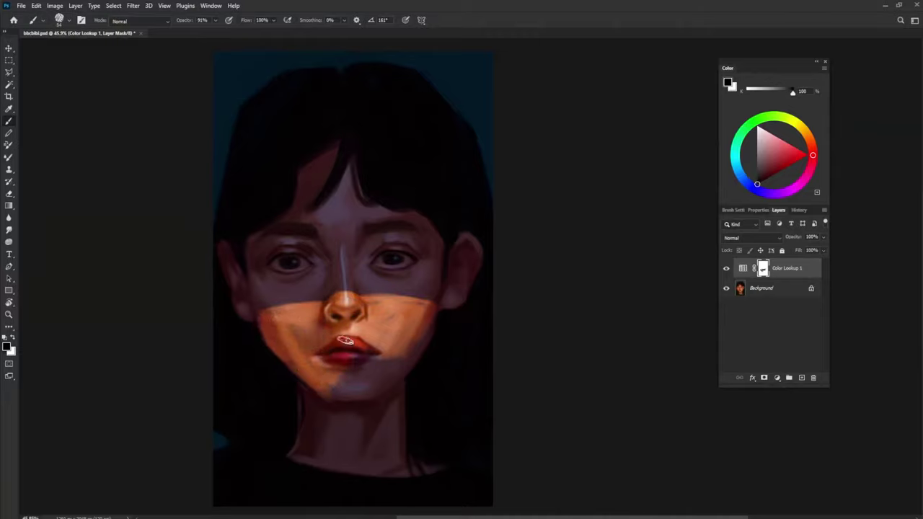
mouse_move(349, 351)
mouse_down()
mouse_move(323, 325)
mouse_move(392, 326)
mouse_move(387, 366)
mouse_move(426, 339)
mouse_move(371, 378)
mouse_move(326, 389)
mouse_up()
mouse_move(392, 319)
mouse_down()
mouse_move(272, 329)
mouse_move(307, 315)
mouse_move(274, 315)
mouse_up()
mouse_move(344, 309)
mouse_down()
mouse_move(344, 295)
mouse_move(367, 306)
mouse_move(436, 305)
mouse_move(416, 345)
mouse_move(425, 343)
mouse_up()
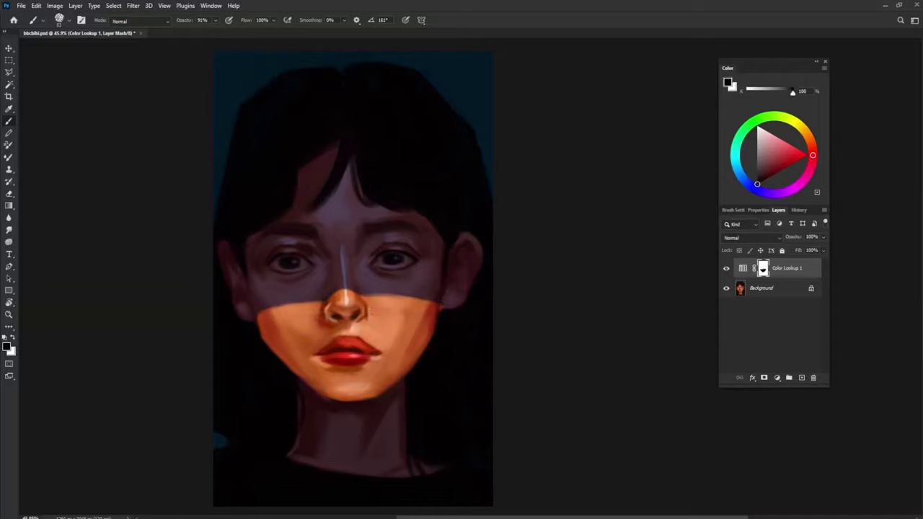
drag(299, 368, 333, 398)
- Add a new layer above the Color Lookup adjustment and set its blend mode to Screen
click(801, 378)
click(763, 238)
click(762, 325)
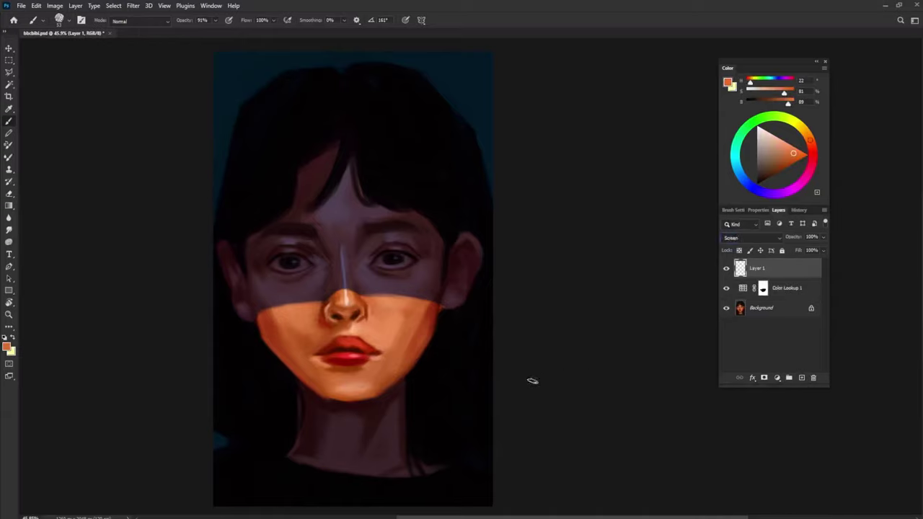
- Choose a pale desaturated yellow and paint a broad stroke across the lips and right cheek on Layer 1
drag(349, 351, 358, 351)
click(801, 127)
drag(780, 142, 769, 145)
drag(374, 338, 349, 354)
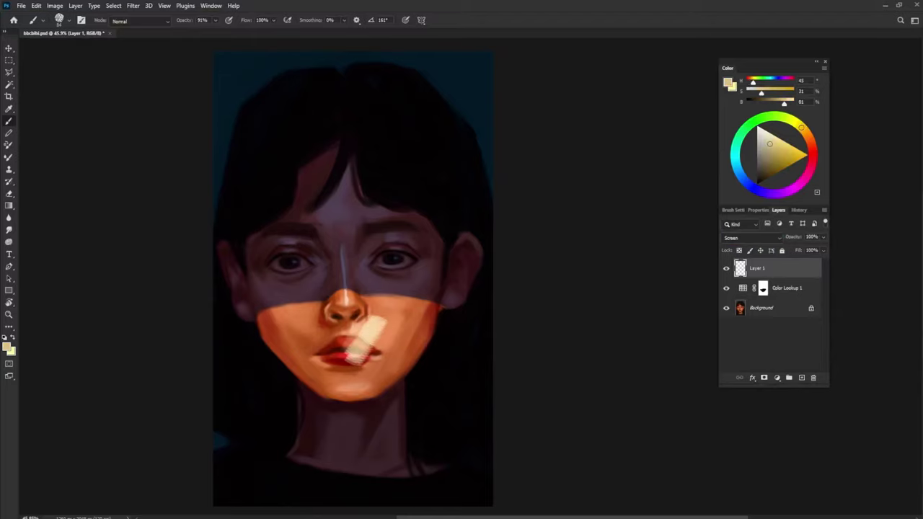
- Compare Overlay with Screen on Layer 1, keep Screen, and cover the lit lower face with pale yellow
click(765, 240)
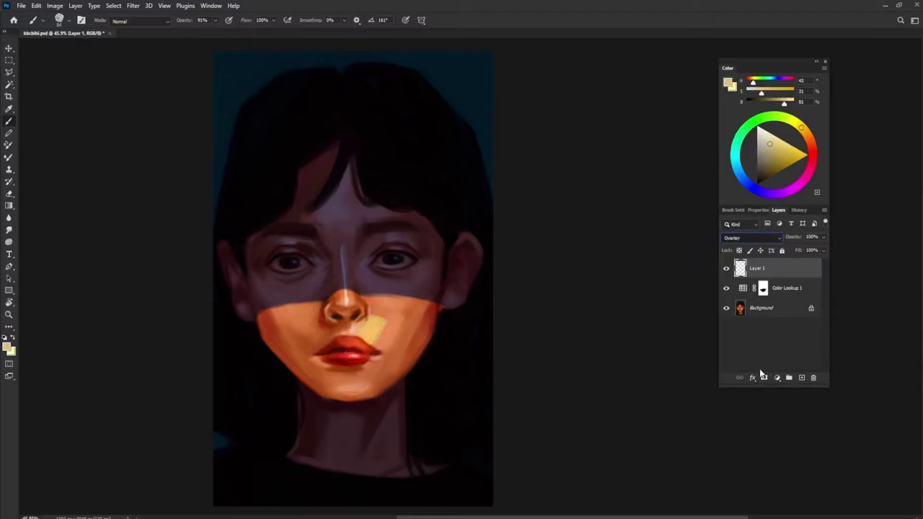
scroll(763, 357, up, 5)
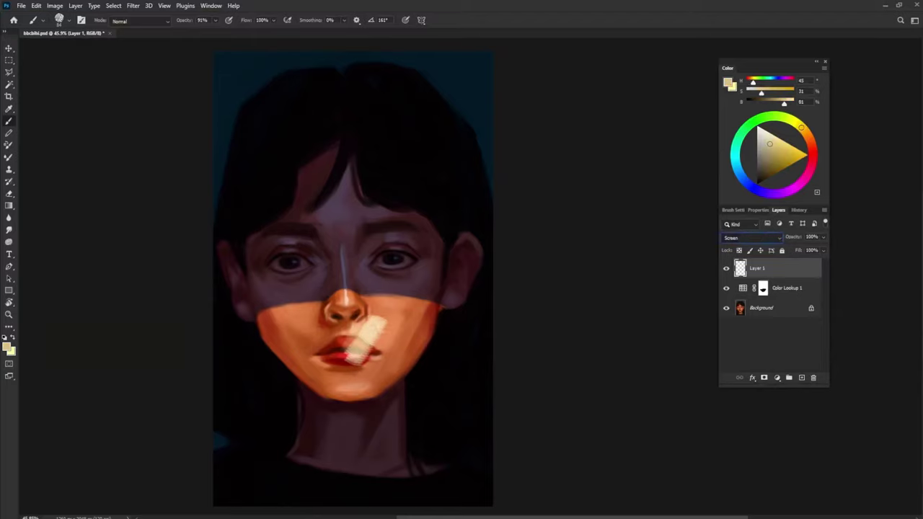
mouse_move(370, 325)
mouse_down()
mouse_move(346, 326)
mouse_move(340, 311)
mouse_move(371, 308)
mouse_move(395, 327)
mouse_move(411, 303)
mouse_move(433, 307)
mouse_move(429, 328)
mouse_move(431, 310)
mouse_move(360, 375)
mouse_move(303, 332)
mouse_move(325, 321)
mouse_move(300, 312)
mouse_move(264, 312)
mouse_move(267, 353)
mouse_move(303, 375)
mouse_move(289, 335)
mouse_move(321, 360)
mouse_move(307, 326)
mouse_move(310, 375)
mouse_move(338, 393)
mouse_move(333, 364)
mouse_move(374, 364)
mouse_move(432, 332)
mouse_move(436, 318)
mouse_move(404, 368)
mouse_move(339, 393)
mouse_move(433, 307)
mouse_move(272, 314)
mouse_move(369, 296)
mouse_up()
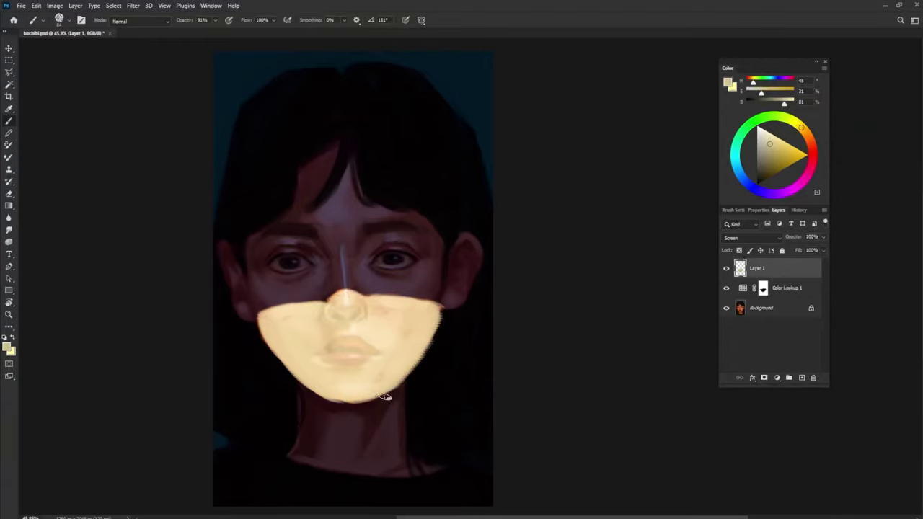
- Compare blend modes such as Color Burn, Color Dodge, Overlay and Hard Light on Layer 1, and settle on Soft Light at 91% opacity
drag(825, 239, 786, 261)
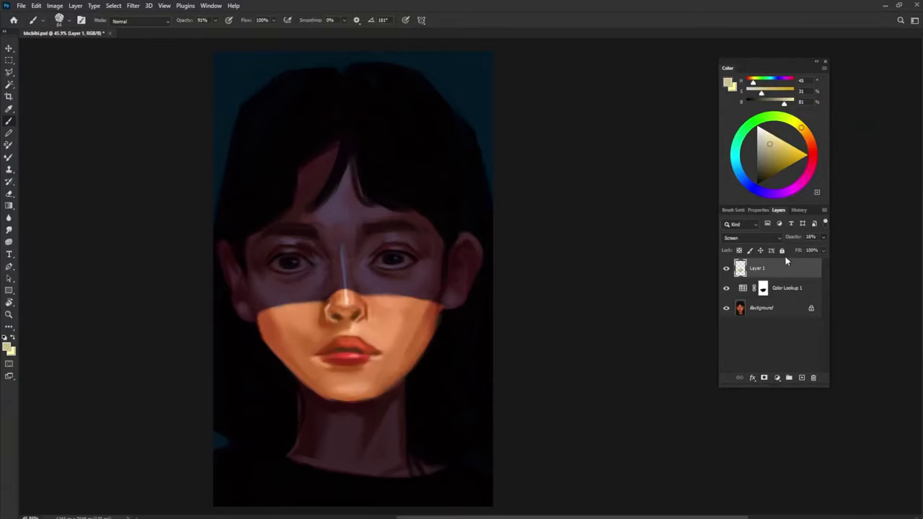
click(775, 239)
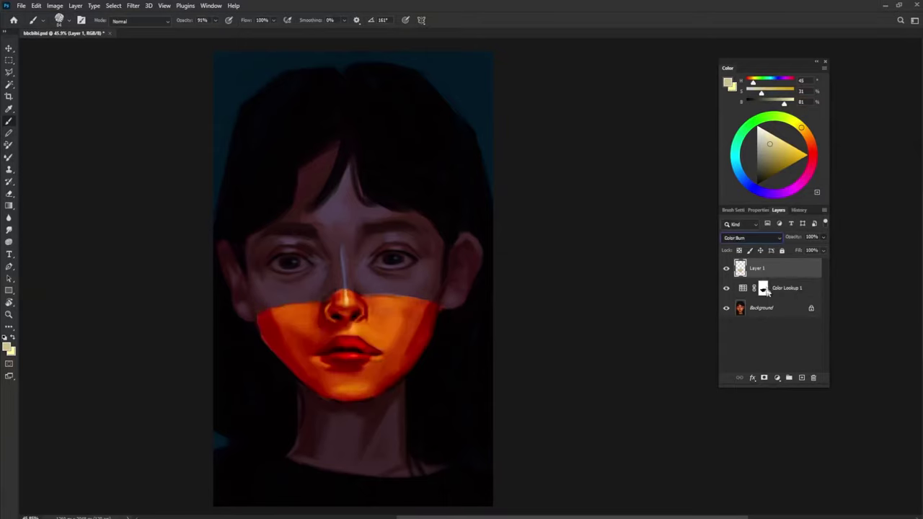
key(Down)
key(Down)
key(Down)
key(Down)
key(Down)
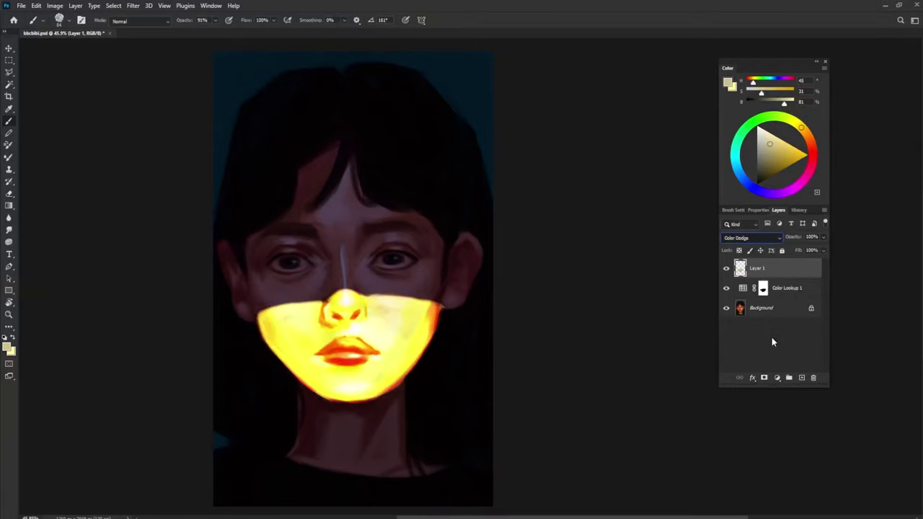
key(Down)
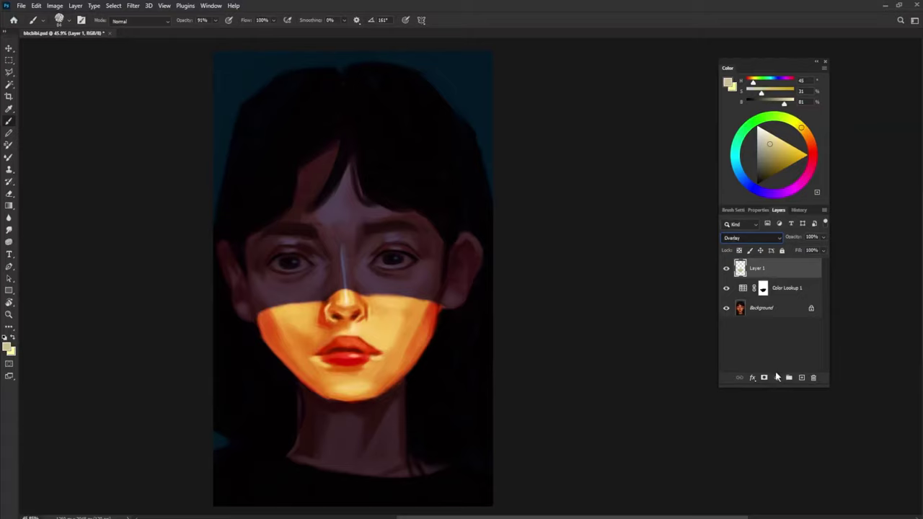
key(Down)
key(Down)
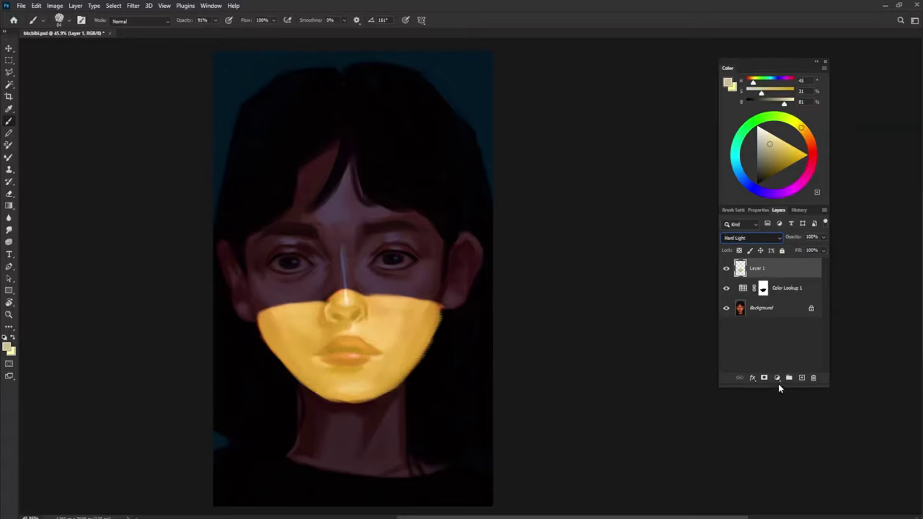
key(Up)
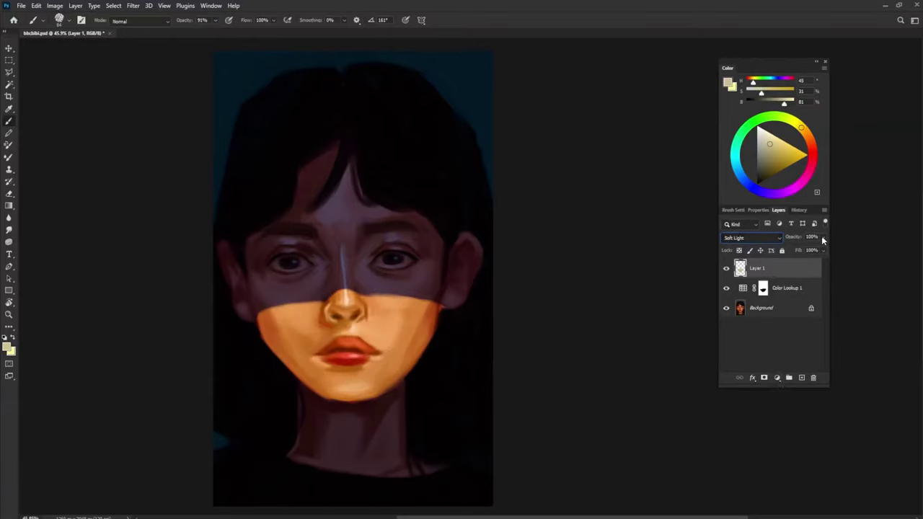
drag(823, 240, 805, 253)
- Add a lit patch over the neck base and upper shirt with pale yellow on Layer 1 and black on the Color Lookup mask
mouse_move(607, 401)
mouse_down()
mouse_move(559, 424)
mouse_move(599, 437)
mouse_move(623, 408)
mouse_up()
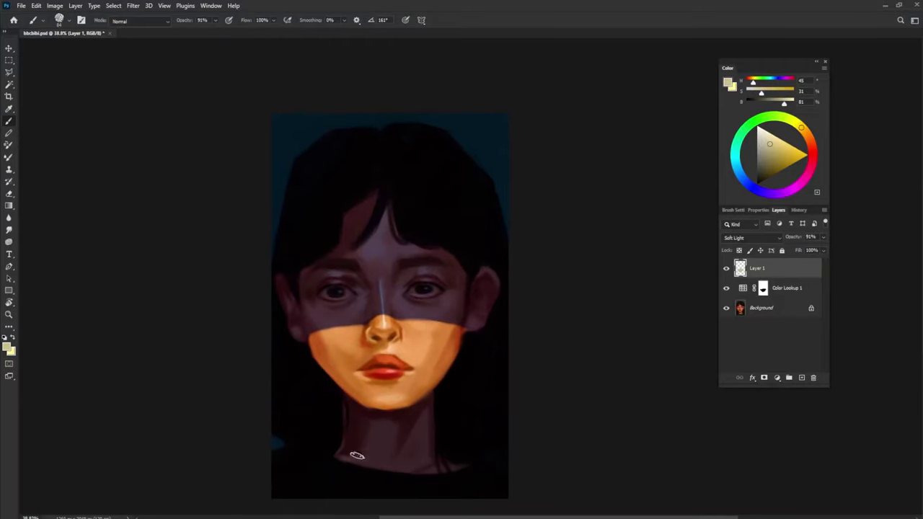
mouse_move(357, 456)
mouse_down()
mouse_move(413, 468)
mouse_move(387, 458)
mouse_up()
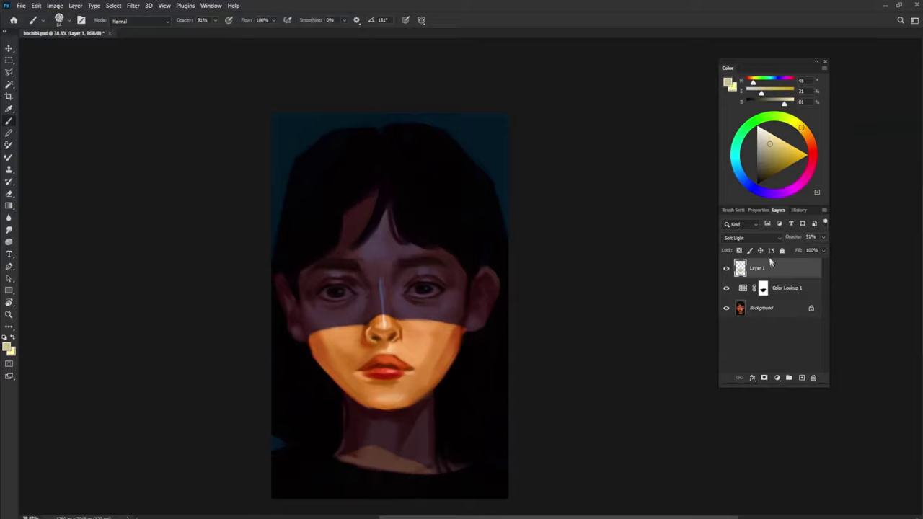
click(763, 288)
mouse_move(343, 462)
mouse_down()
mouse_move(375, 448)
mouse_move(425, 469)
mouse_move(378, 456)
mouse_move(343, 475)
mouse_move(342, 486)
mouse_move(355, 459)
mouse_move(361, 495)
mouse_move(382, 475)
mouse_move(390, 486)
mouse_move(405, 476)
mouse_move(414, 499)
mouse_move(422, 477)
mouse_up()
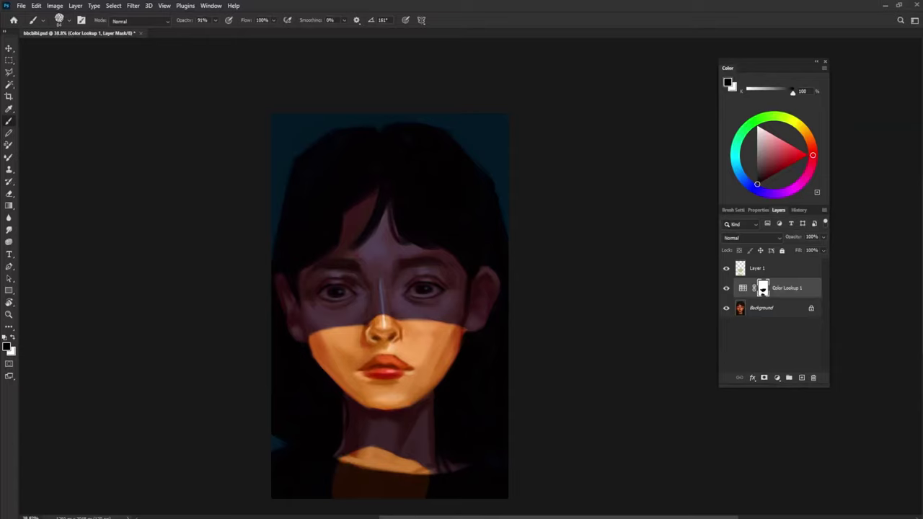
- Start opening another file alongside the portrait
key(ctrl+o)
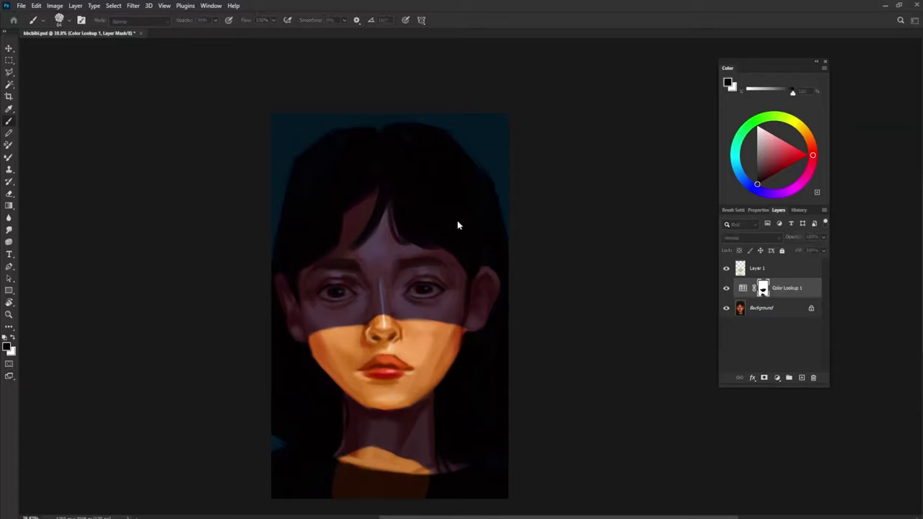